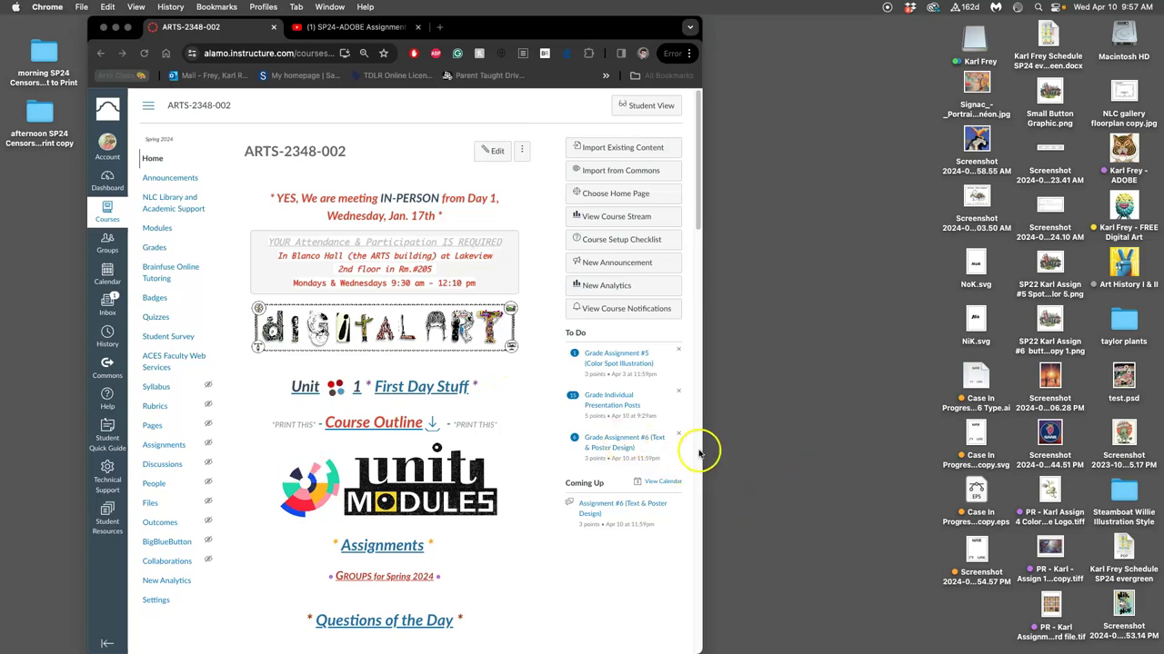
Widen the Chrome window and scroll the Canvas Assignments page down to Assignment #6
drag(700, 452, 793, 455)
click(429, 546)
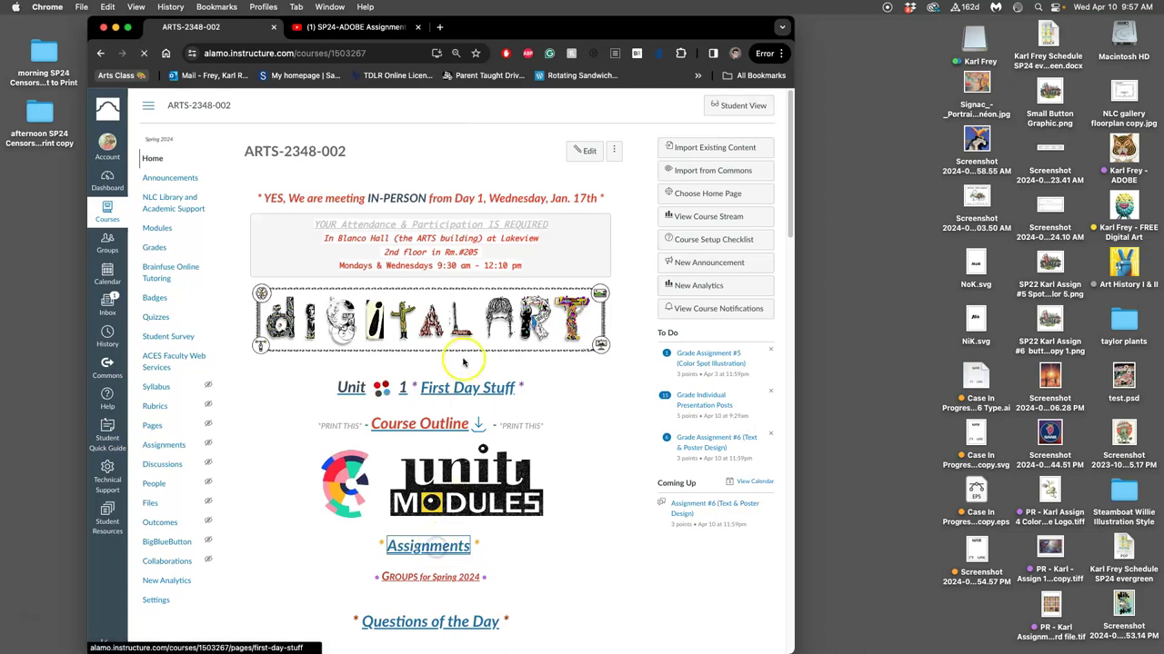
scroll(480, 443, down, 10)
scroll(480, 443, down, 5)
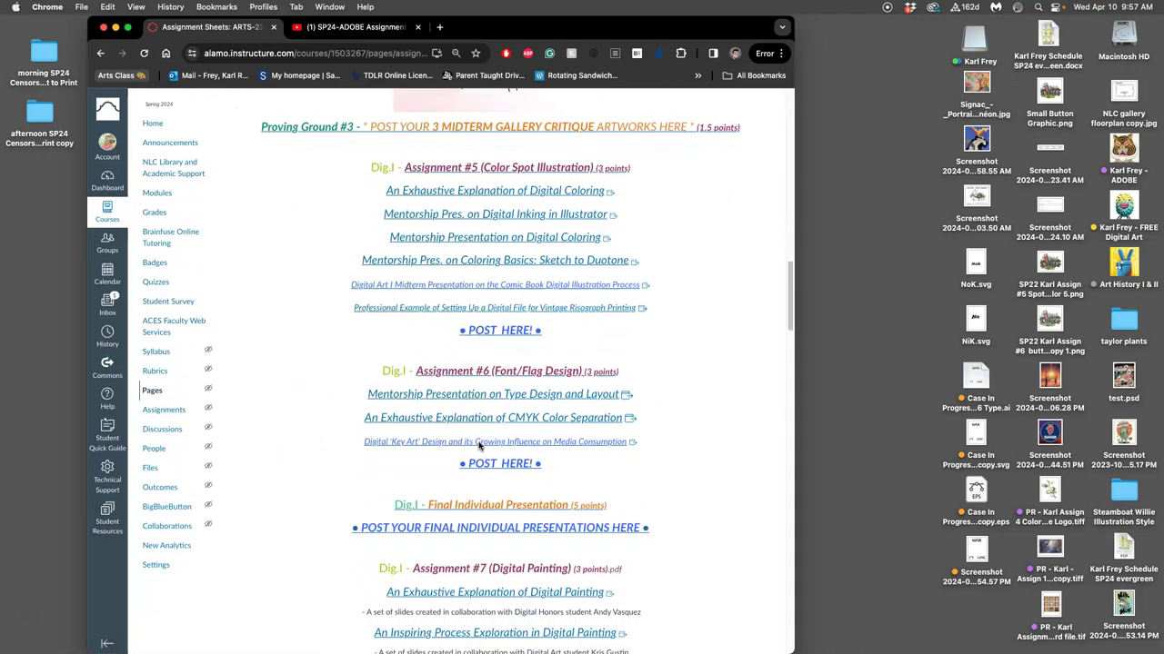
scroll(480, 445, down, 1)
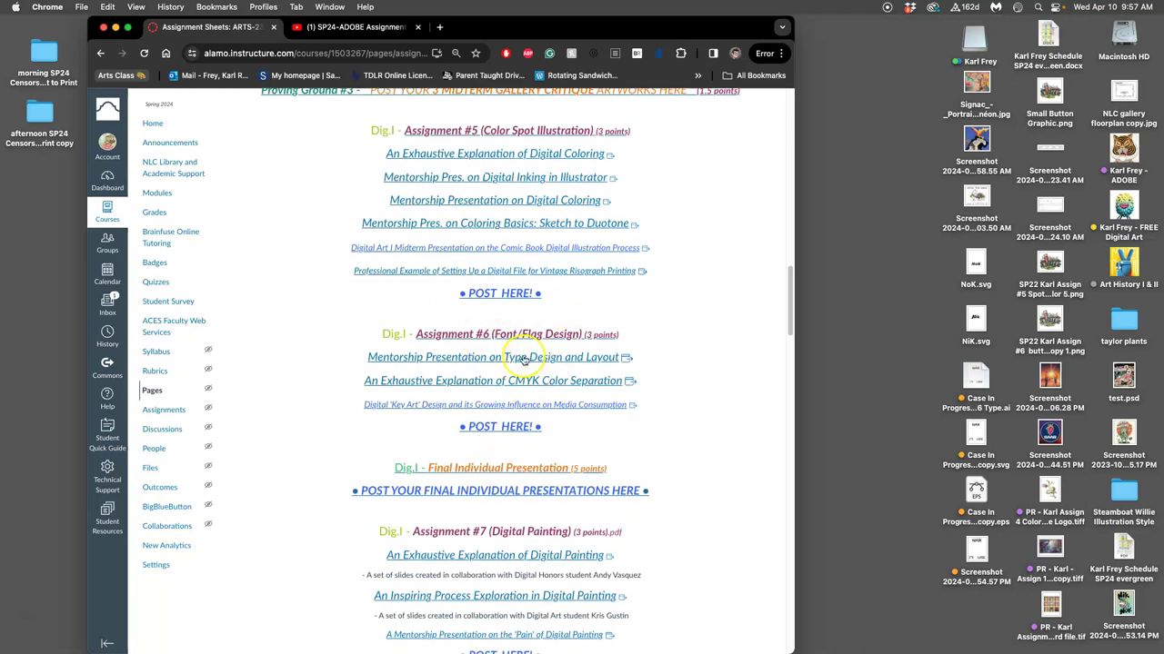
Open the type design, CMYK separation and Key Art links each in a new tab
right_click(506, 356)
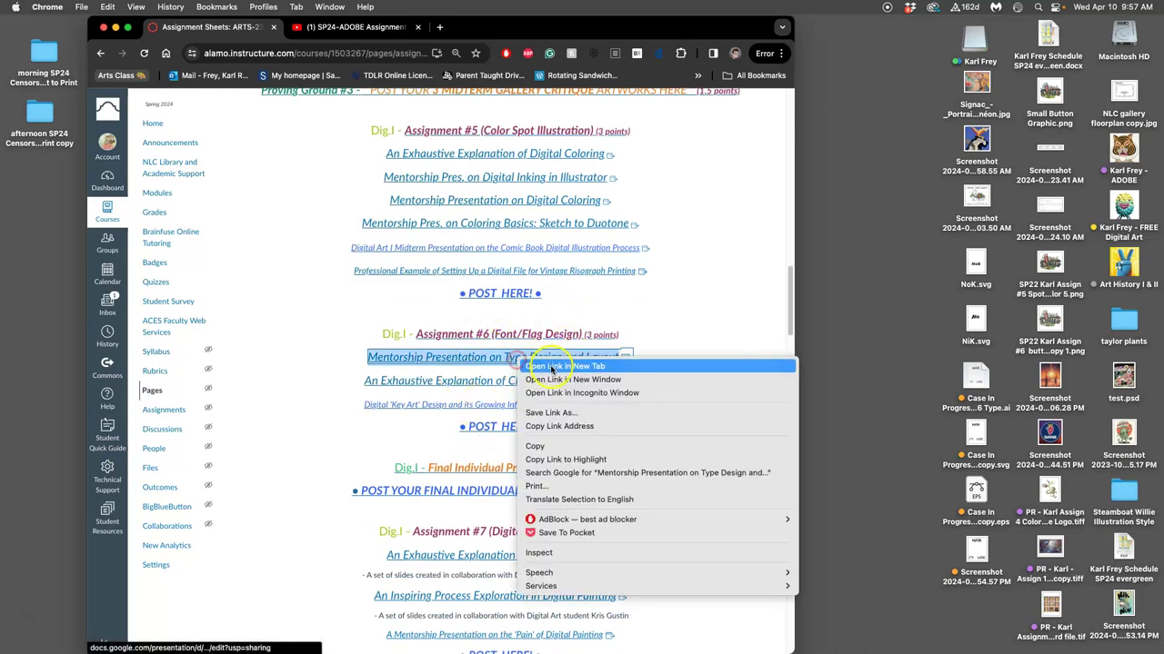
click(551, 363)
right_click(514, 382)
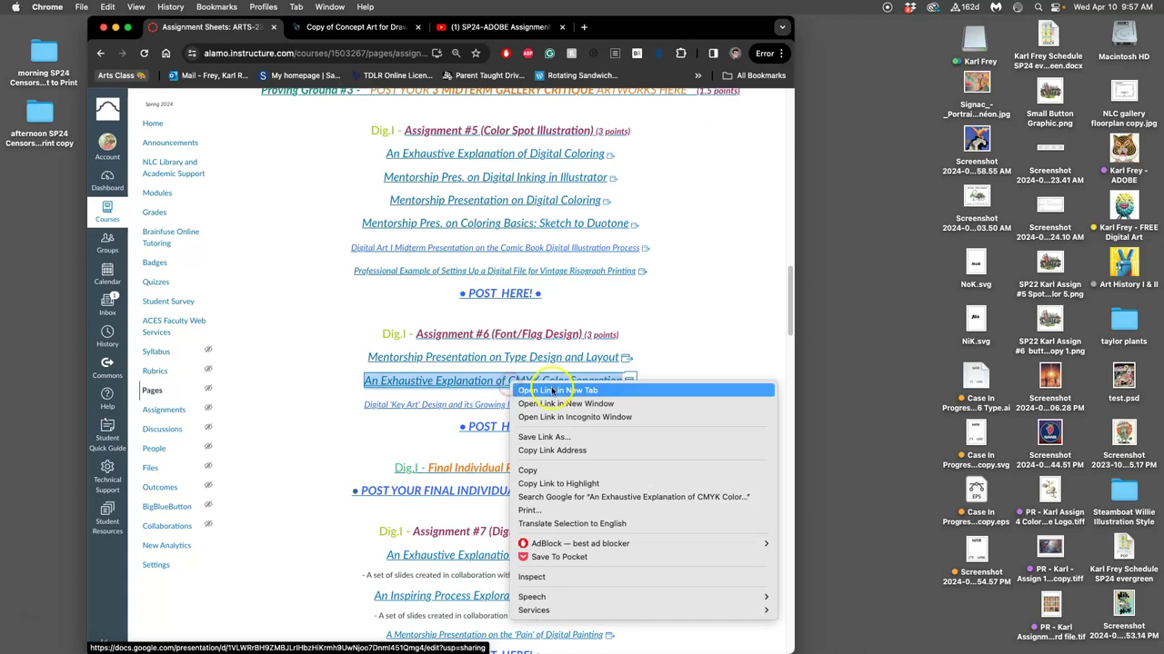
click(552, 395)
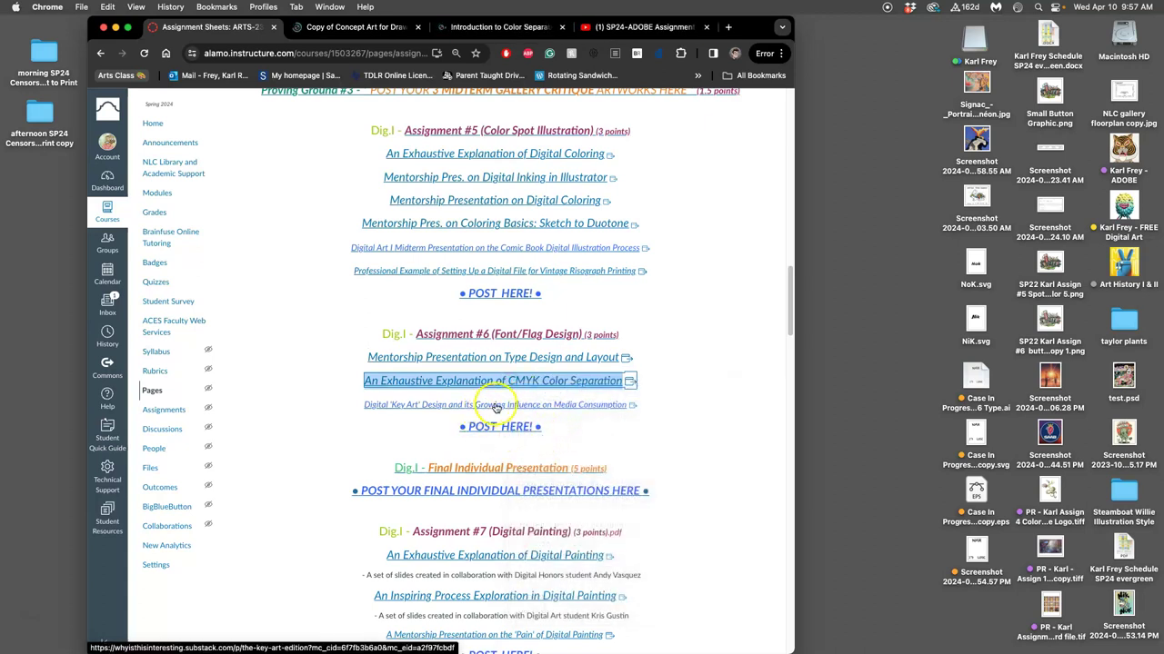
right_click(497, 406)
click(527, 411)
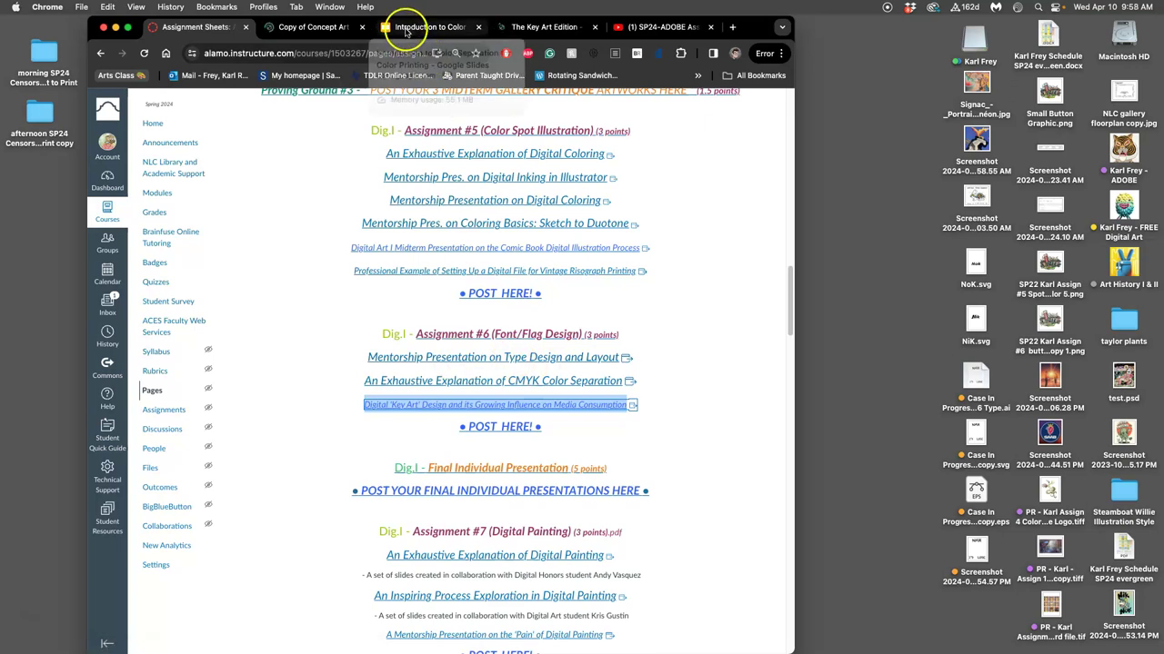
Switch to the Concept Art for Drawings and Type deck and view slides 2 through 6
click(314, 27)
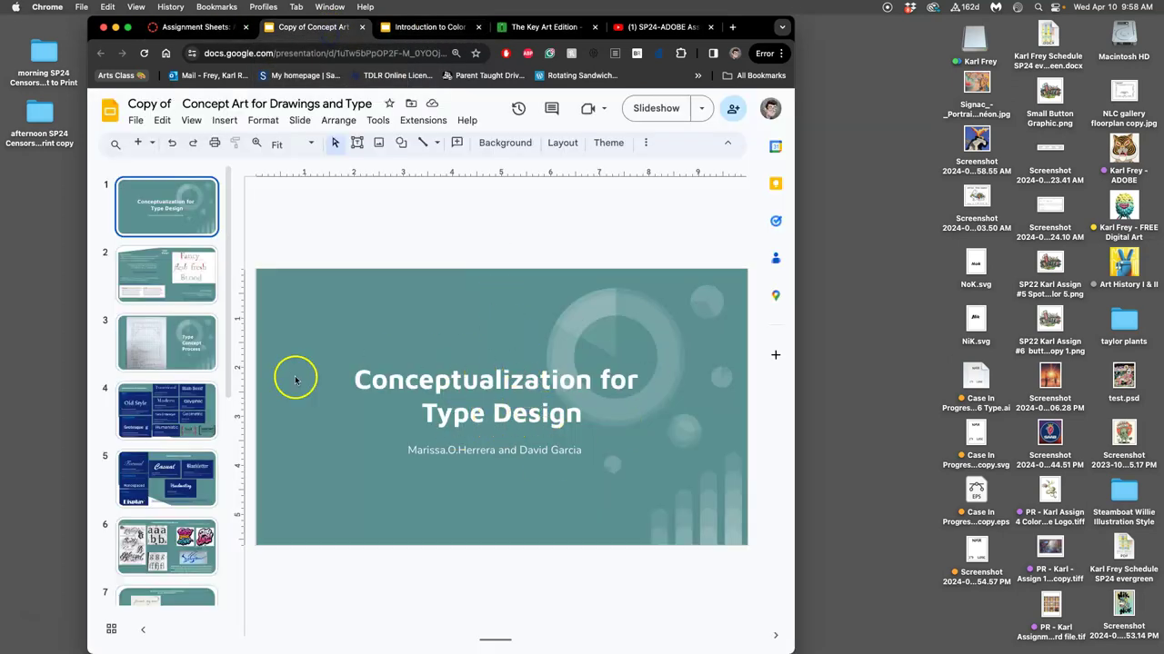
click(188, 273)
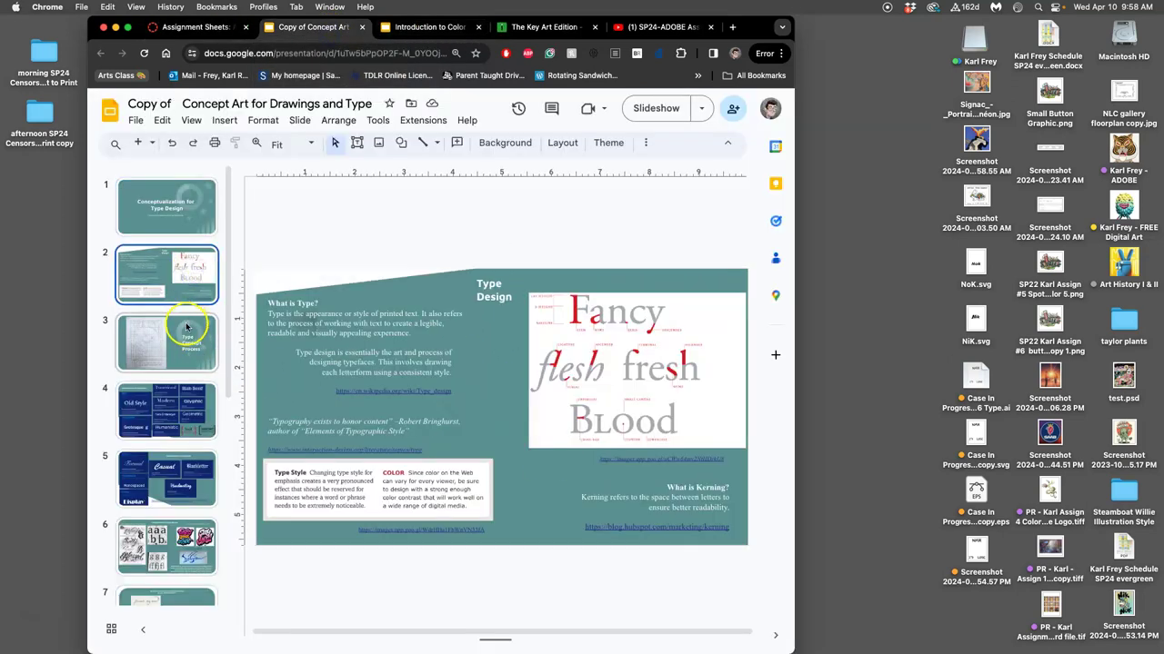
click(186, 327)
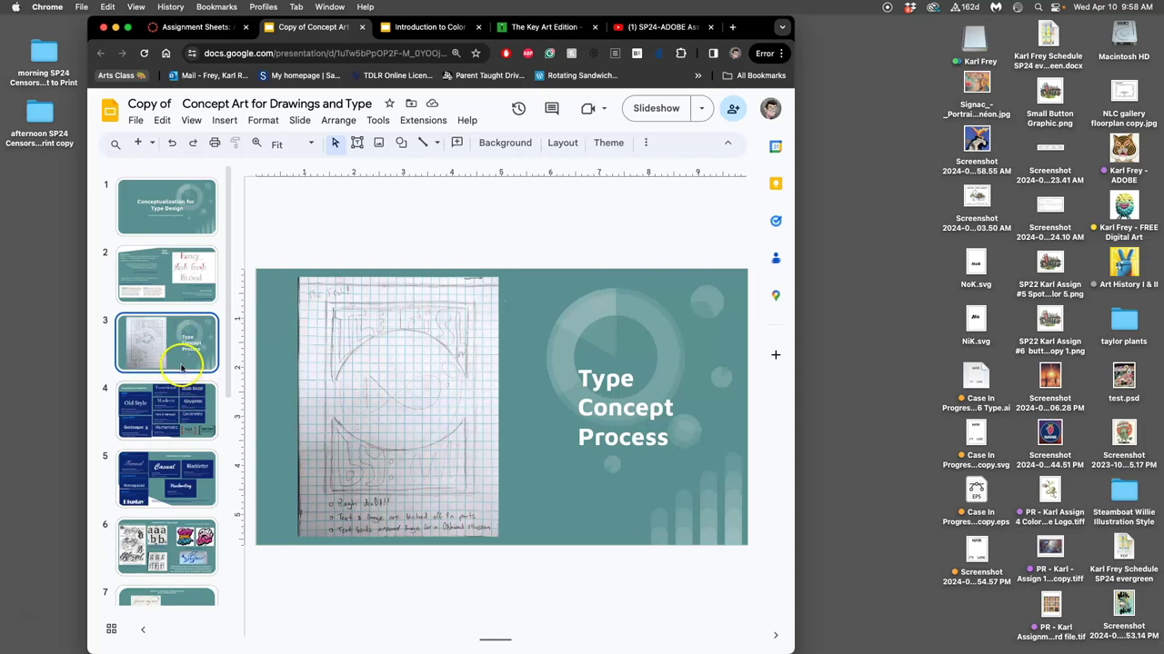
click(183, 406)
click(176, 348)
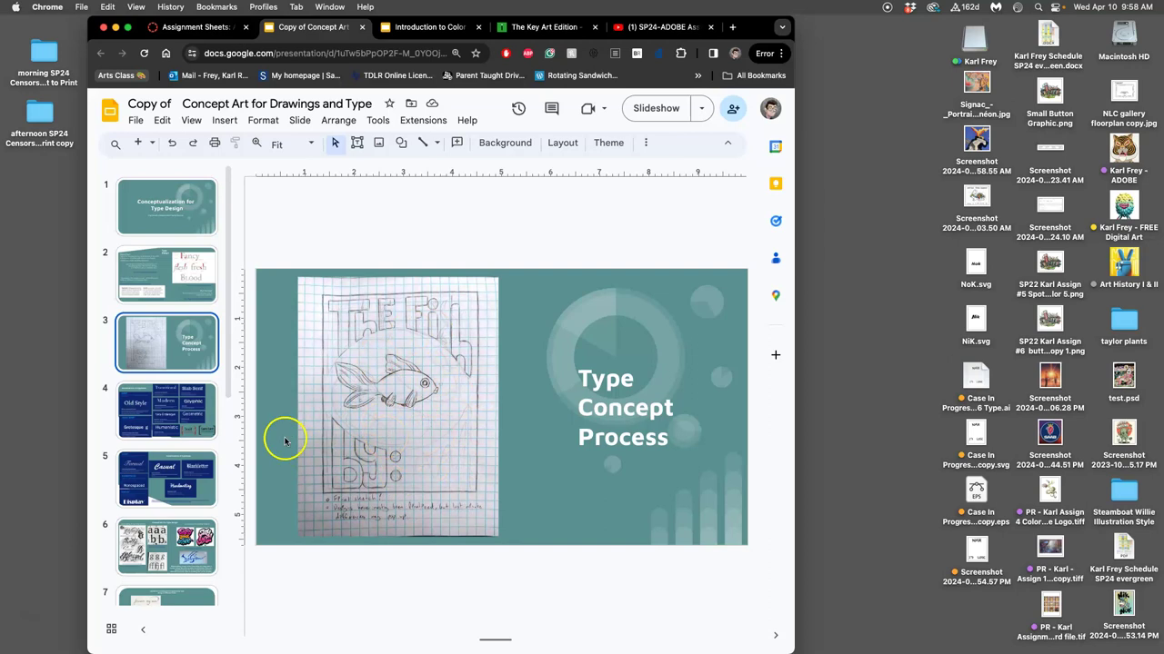
click(172, 418)
click(166, 477)
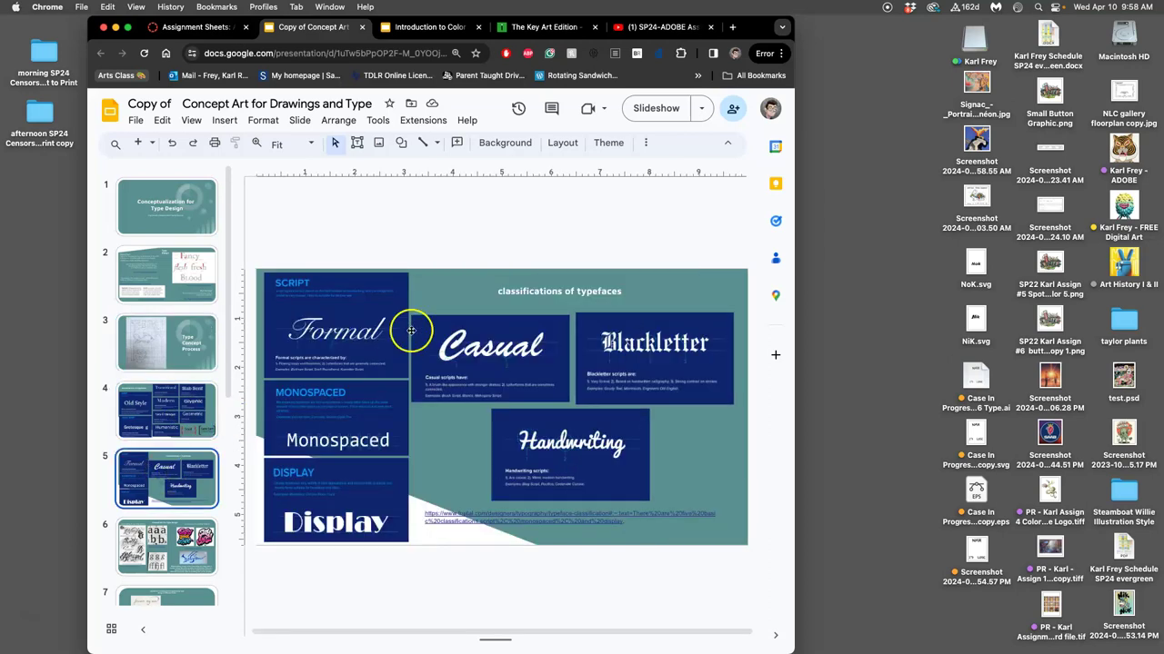
click(158, 540)
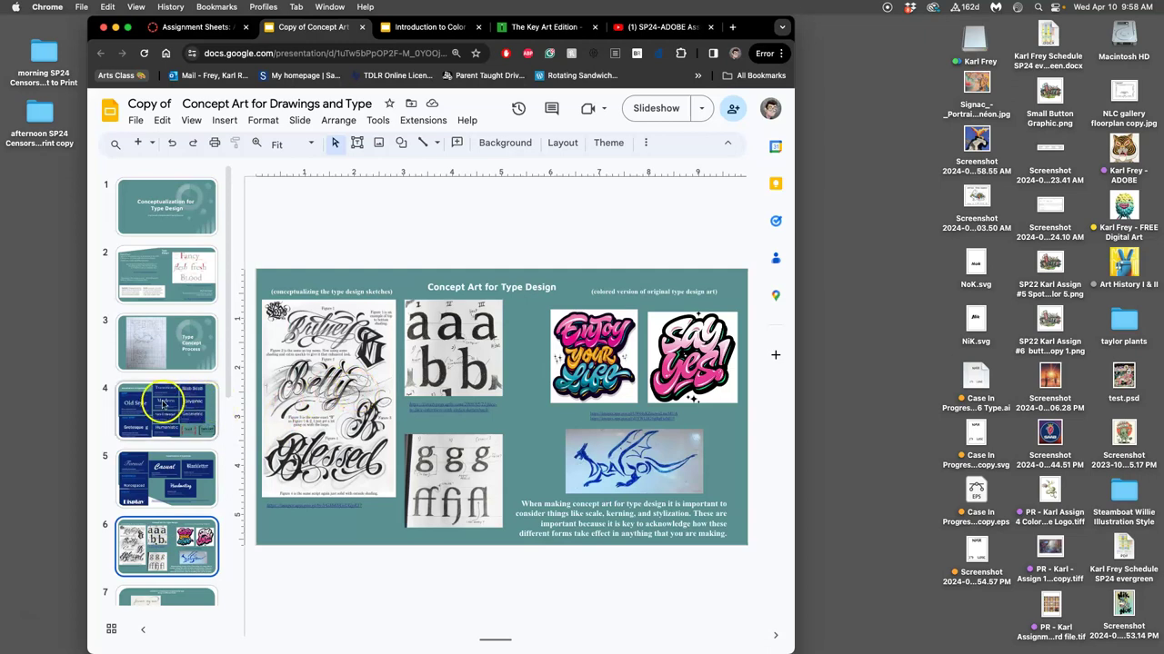
Continue through slides 7 to 12, ending on the BONUS SNL video slide, and enlarge the window
scroll(200, 404, down, 3)
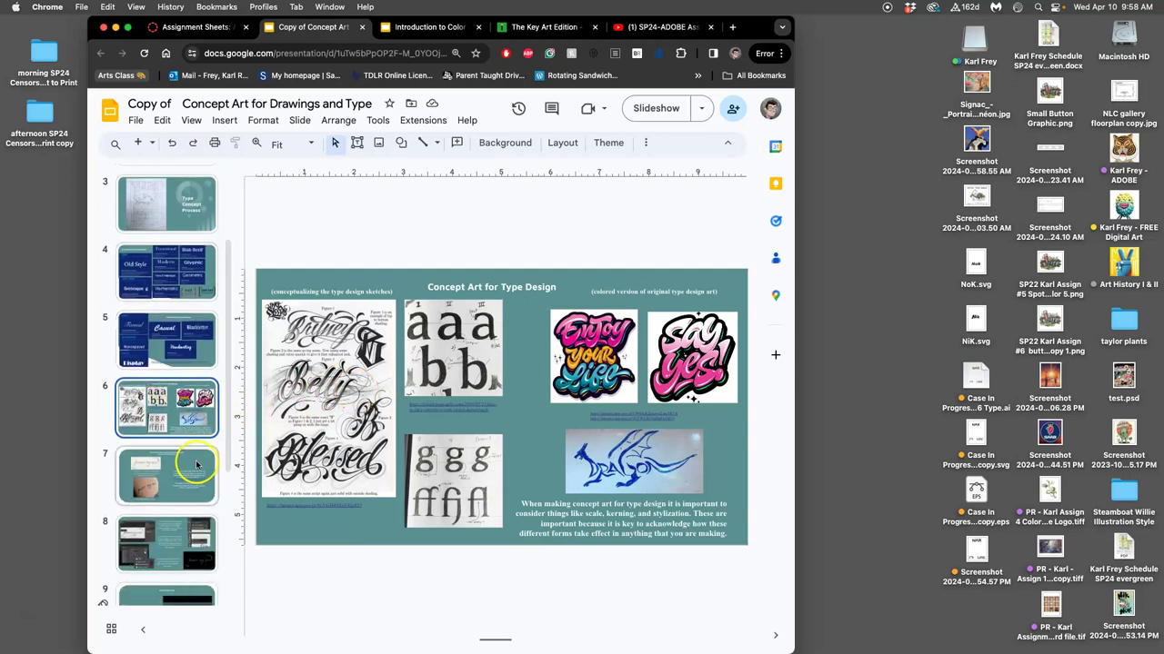
click(196, 464)
click(189, 549)
scroll(190, 518, down, 2)
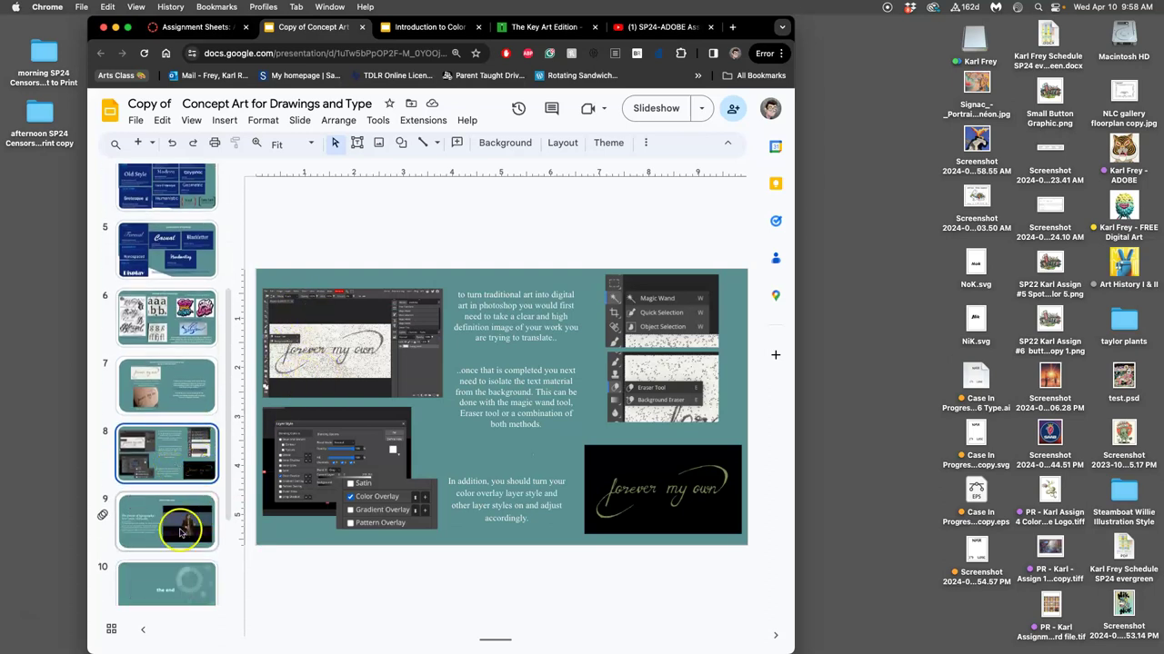
click(179, 529)
scroll(159, 525, down, 2)
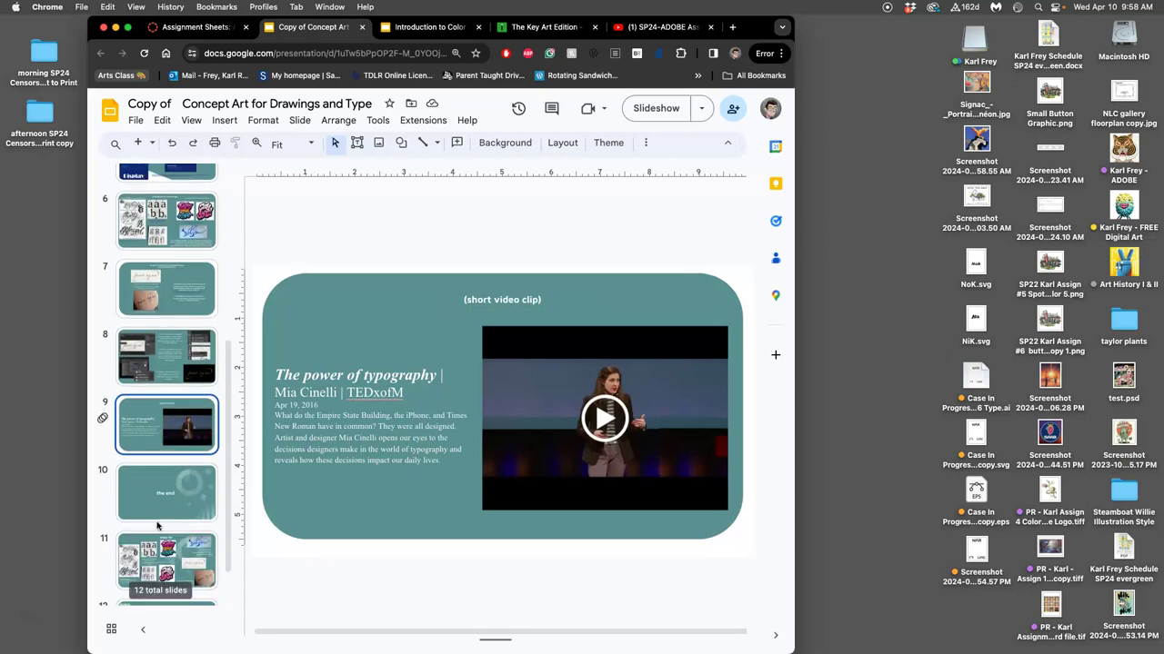
click(156, 506)
click(168, 545)
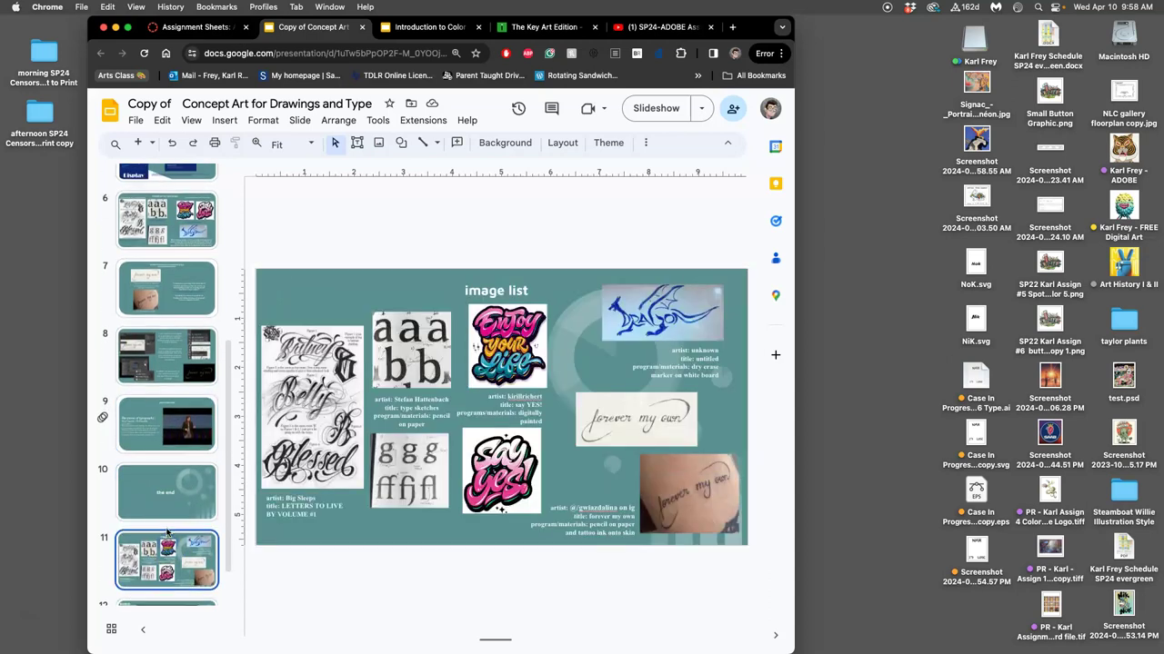
scroll(173, 550, down, 1)
click(191, 558)
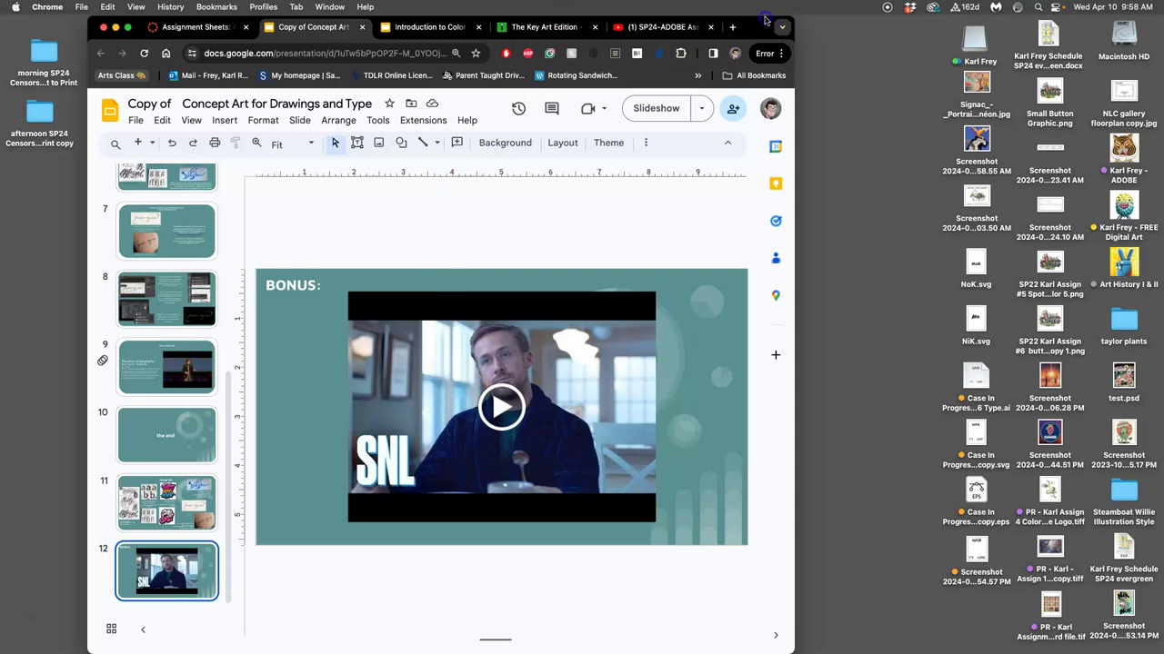
drag(766, 20, 831, 61)
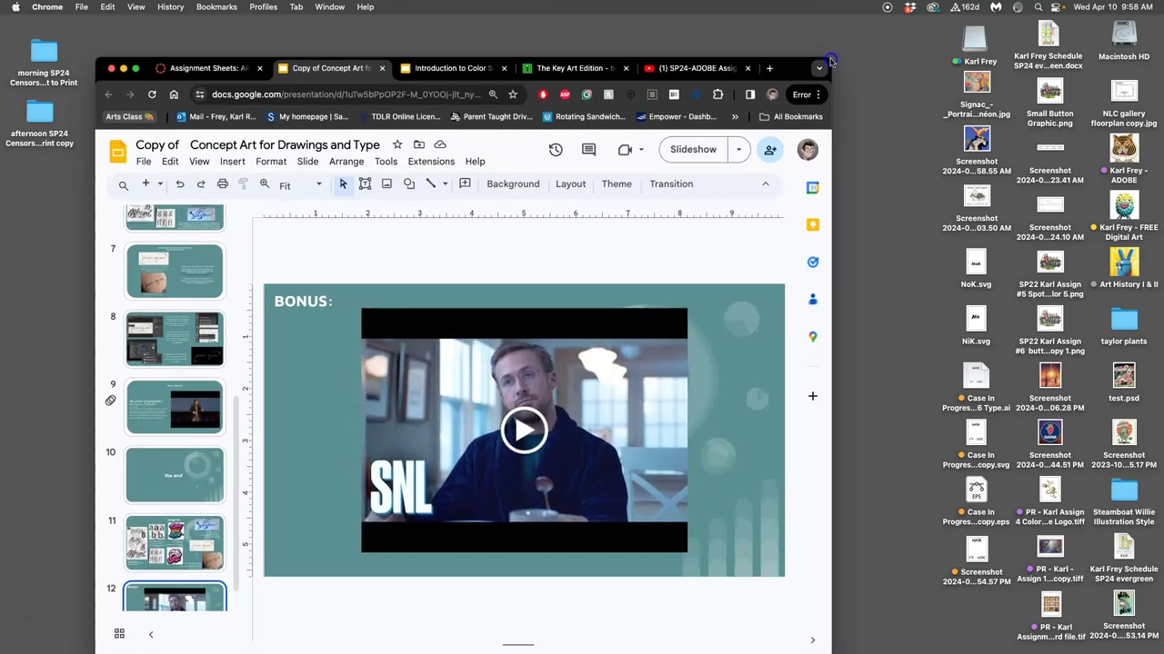
Page the color separation deck from RGB vs. CMYK to slide 7, index vs. CMYK process separations
click(452, 70)
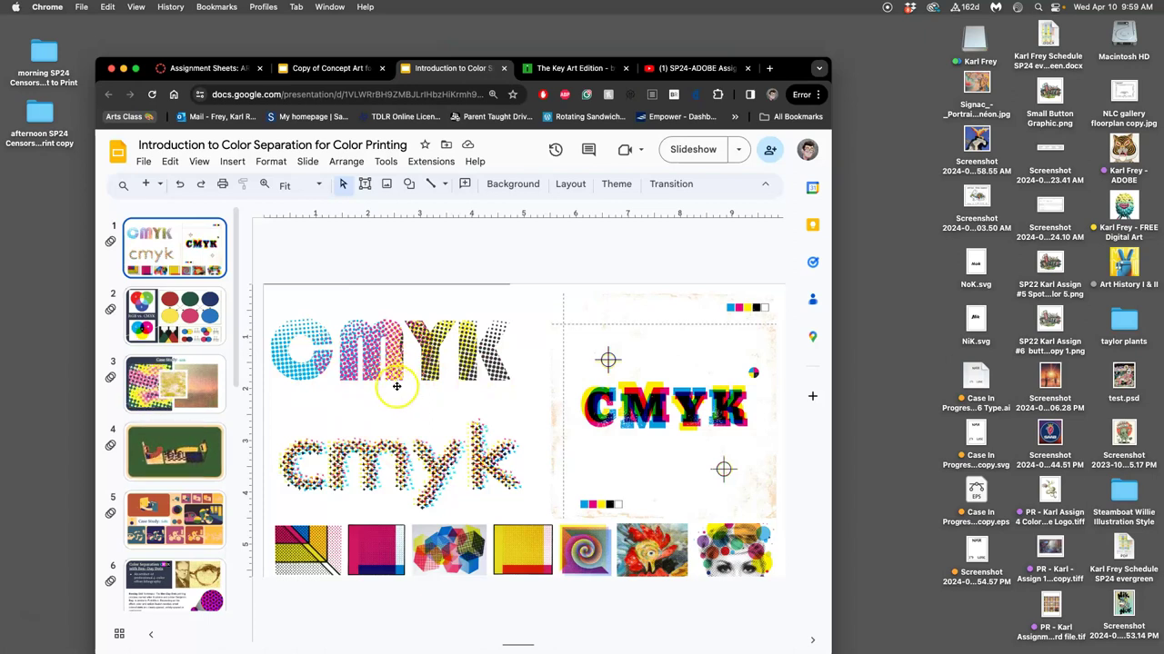
key(Down)
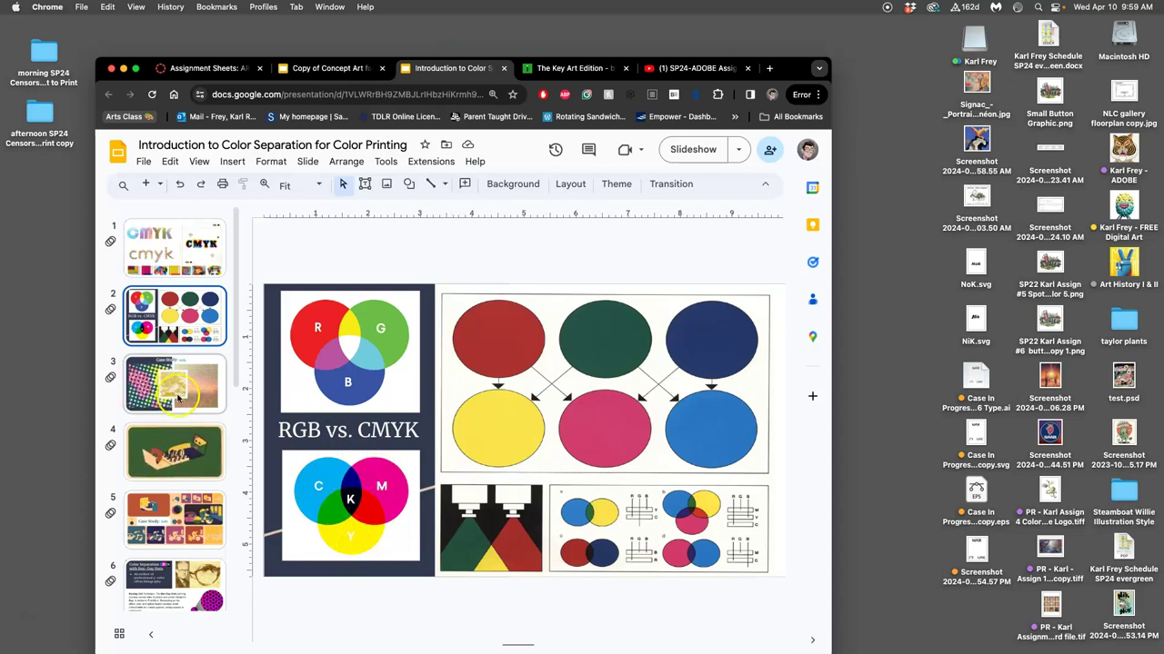
click(191, 393)
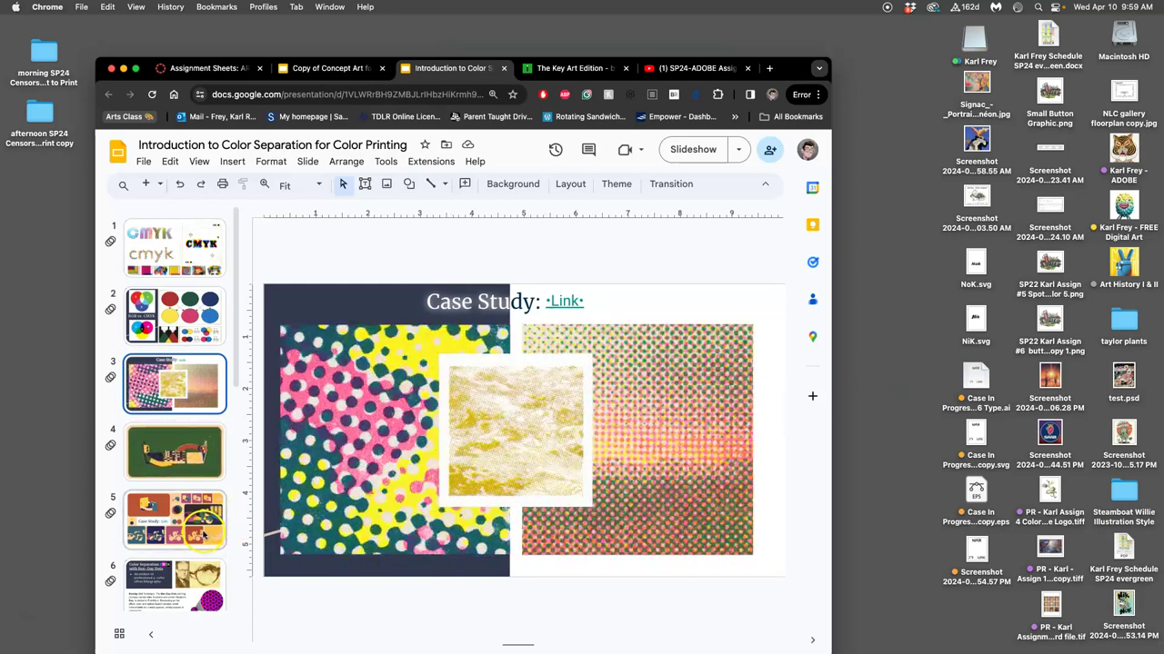
click(170, 582)
scroll(196, 509, down, 2)
scroll(202, 477, down, 1)
click(175, 500)
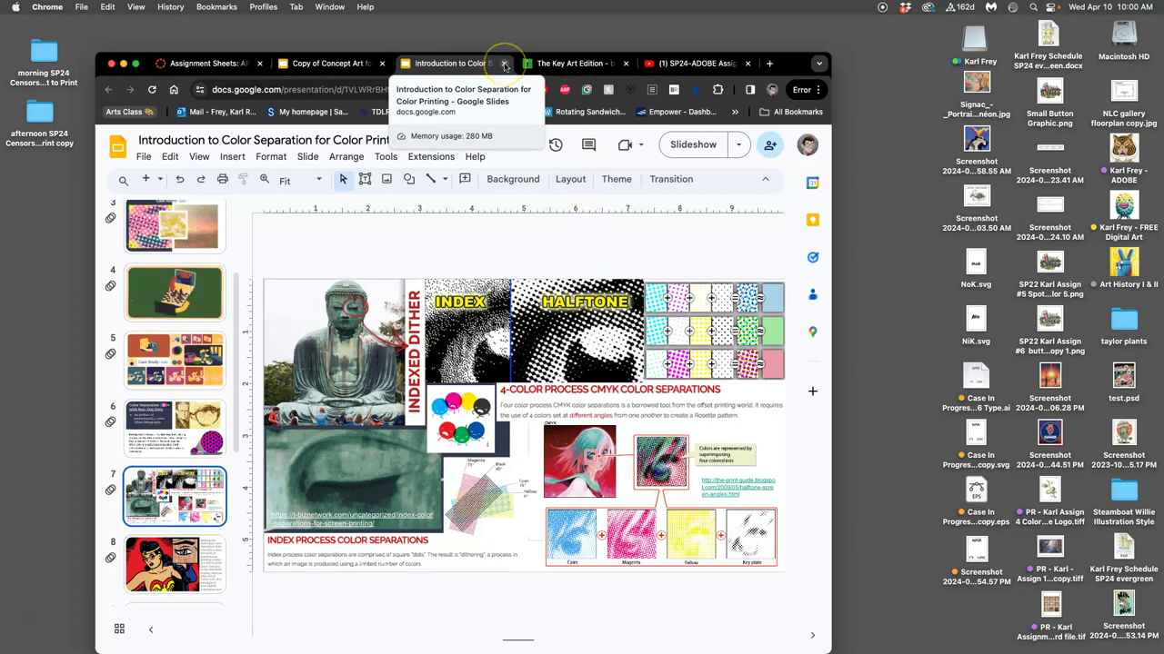
Close the color separation deck, return to the Key Art article and scroll past LOST to Mad Men
click(504, 65)
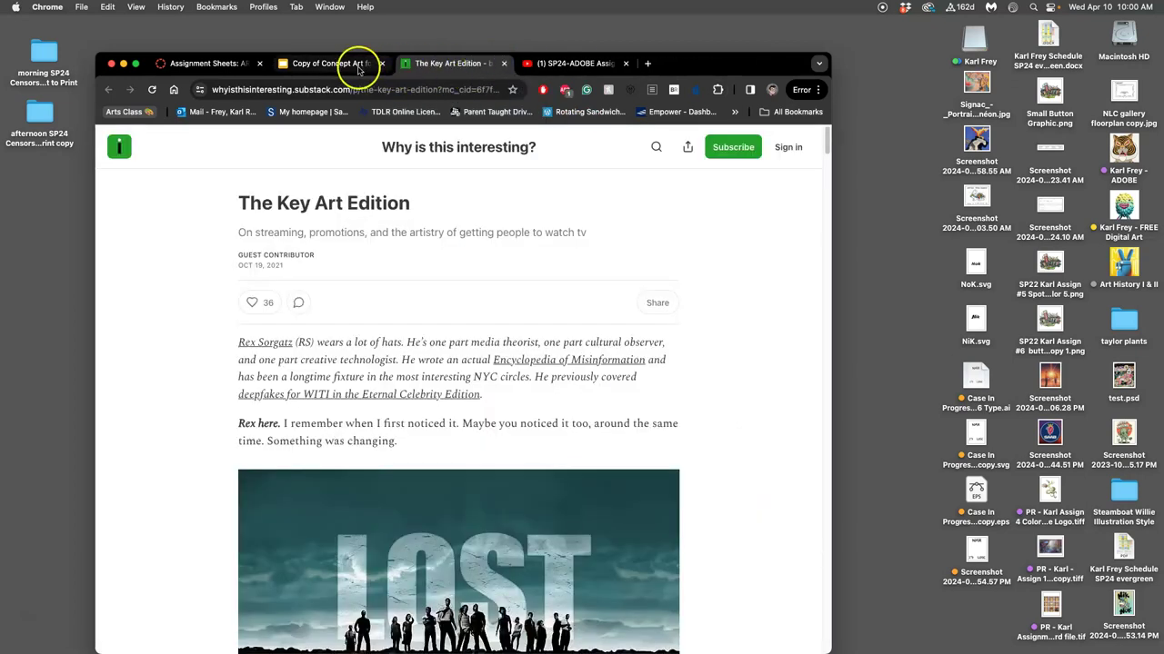
click(215, 68)
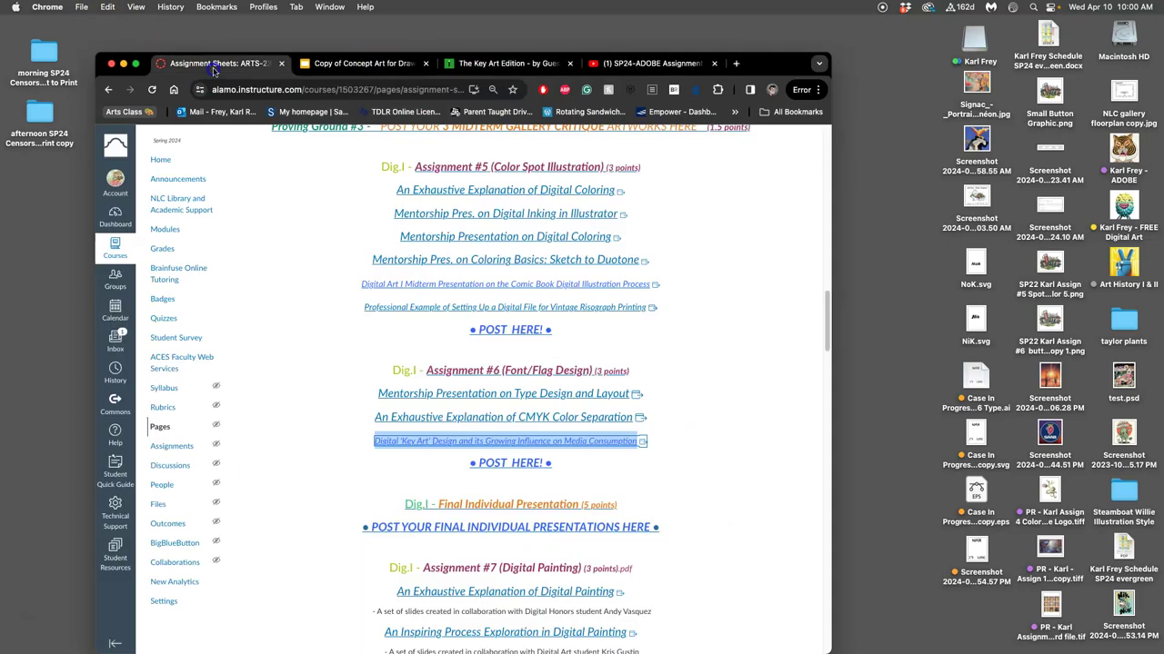
click(500, 65)
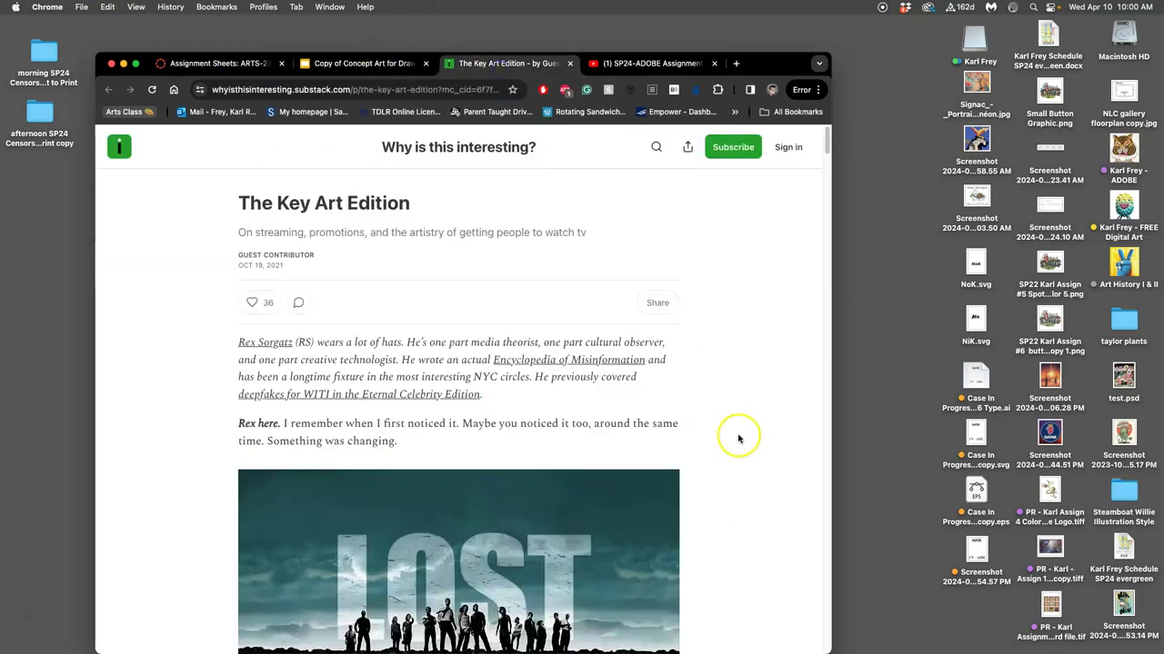
scroll(485, 367, down, 5)
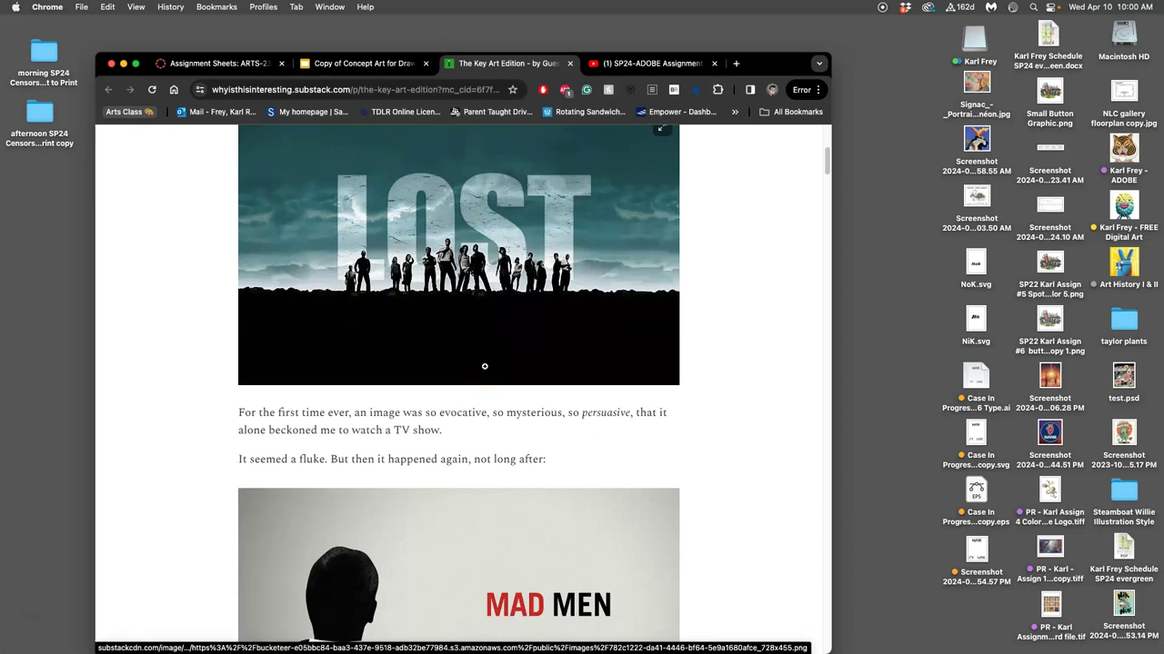
scroll(485, 366, up, 2)
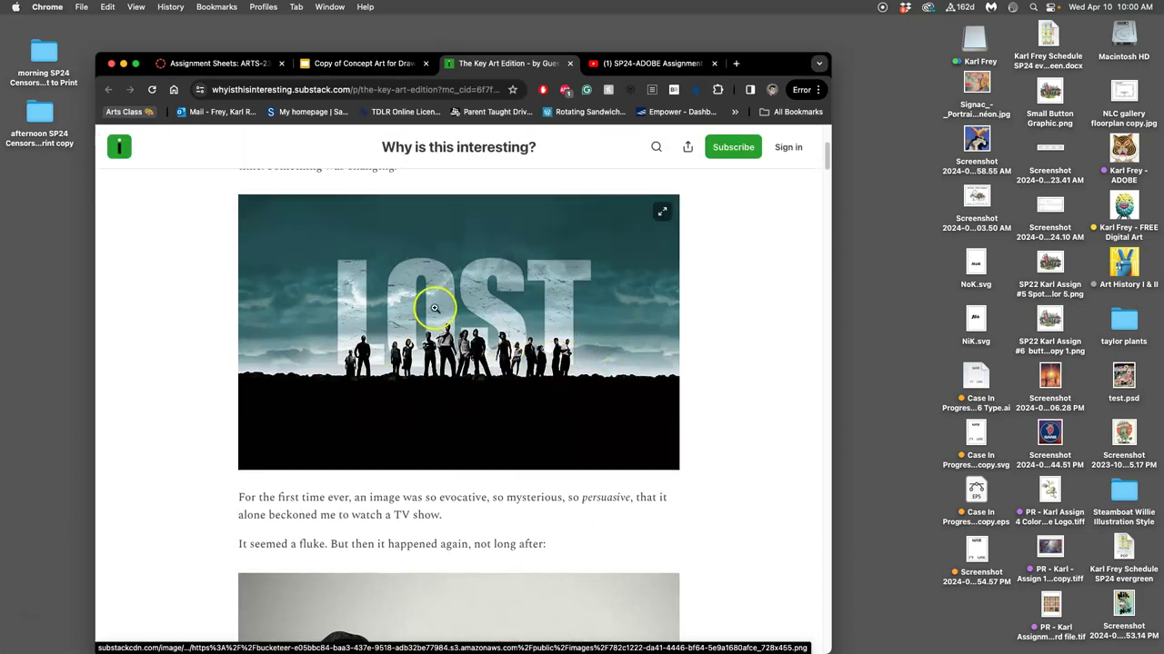
scroll(532, 357, up, 6)
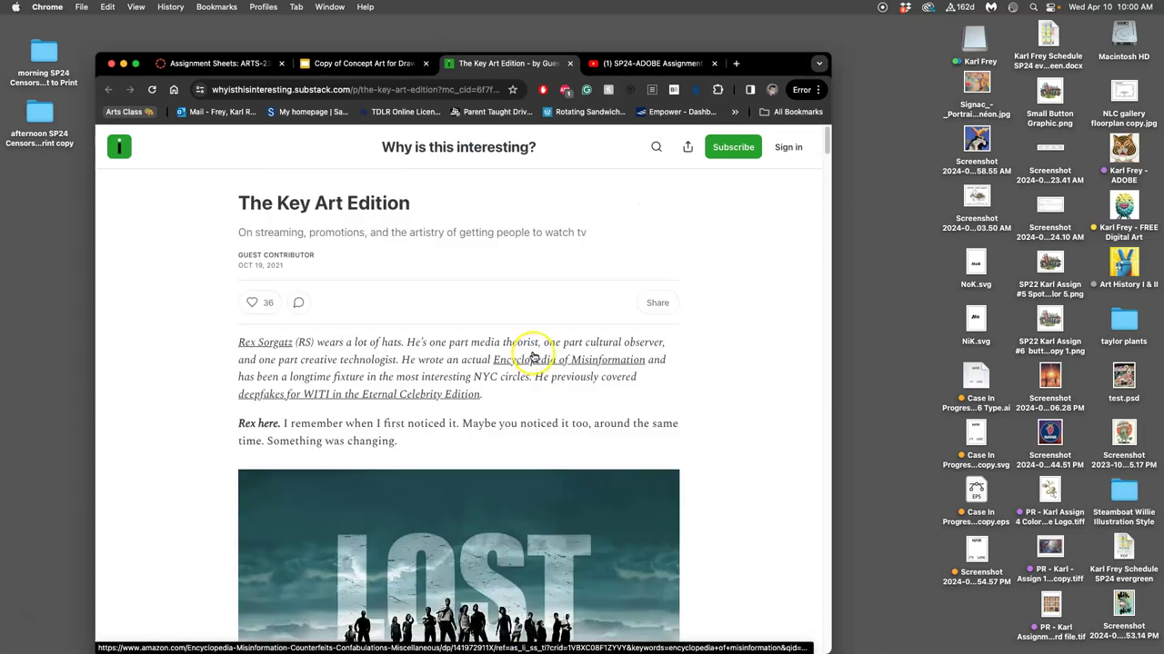
scroll(533, 357, down, 4)
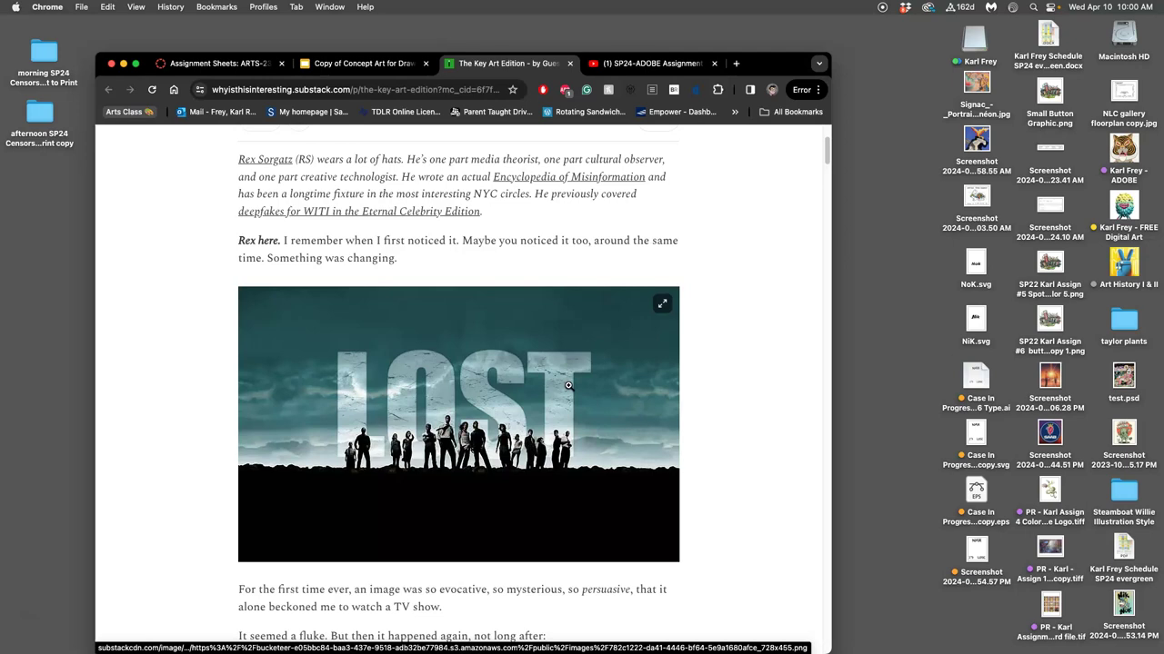
scroll(545, 385, down, 2)
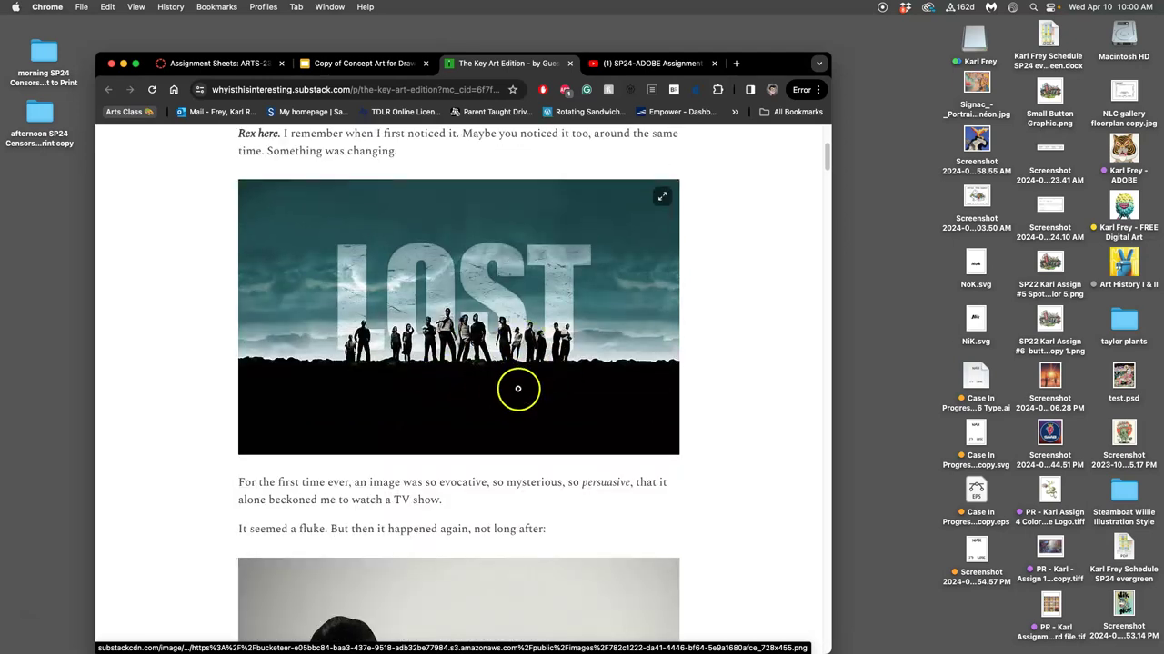
scroll(523, 386, down, 5)
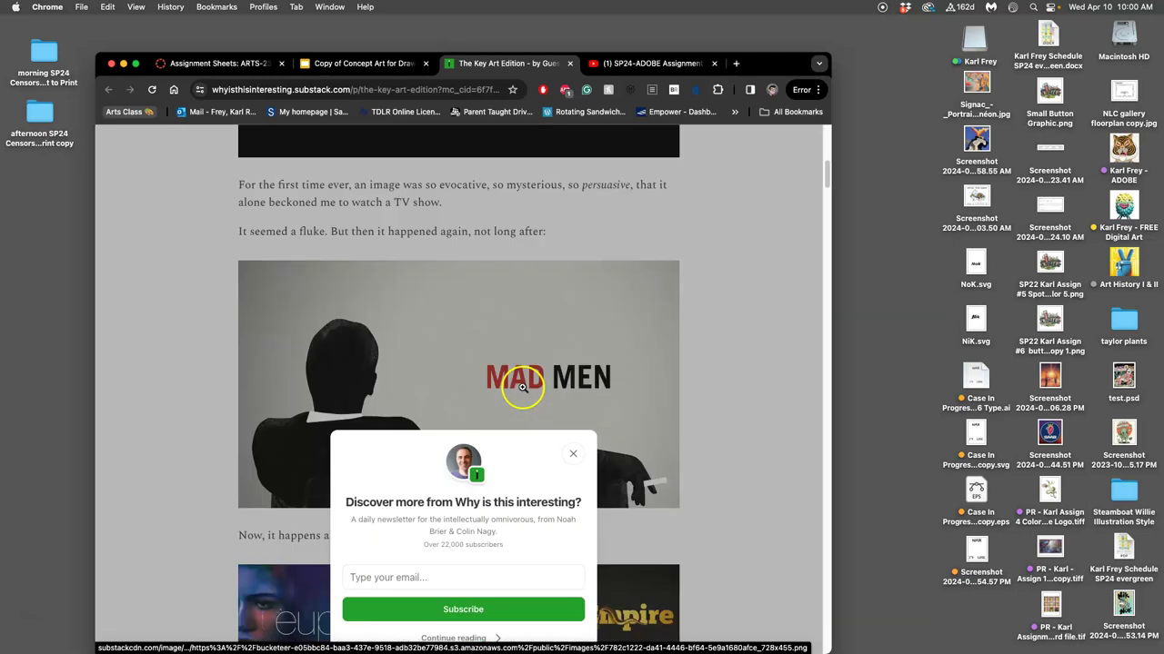
Dismiss the Discover more popup and scroll the poster grids from Euphoria, then back up to Chernobyl
click(572, 454)
scroll(400, 465, down, 2)
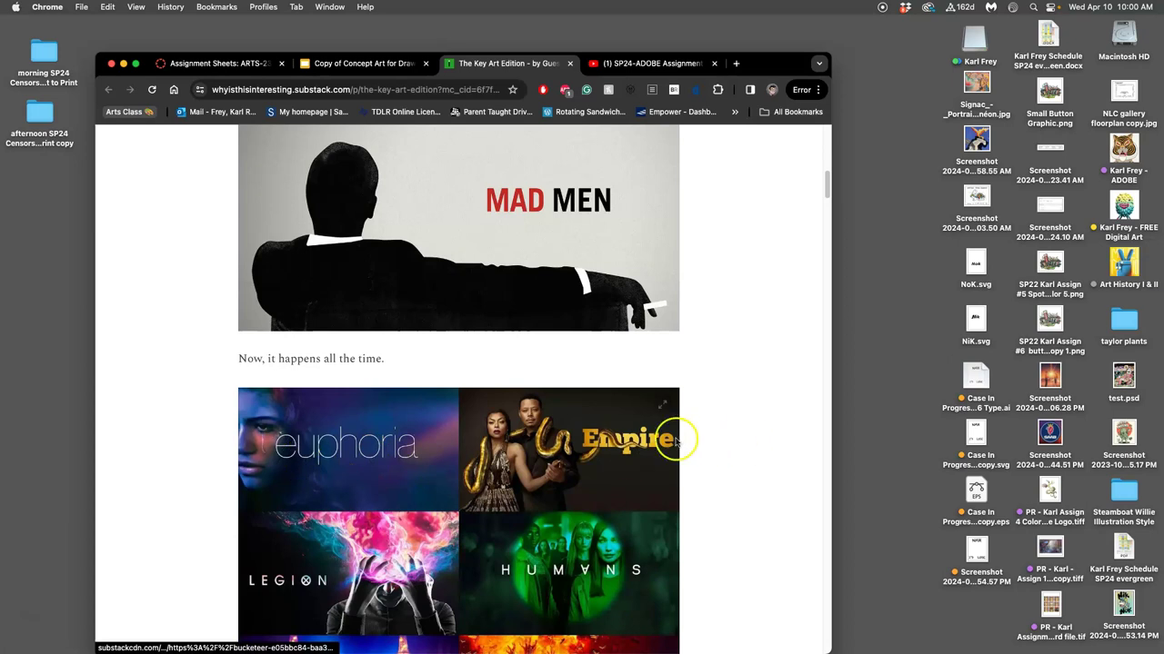
scroll(437, 571, down, 5)
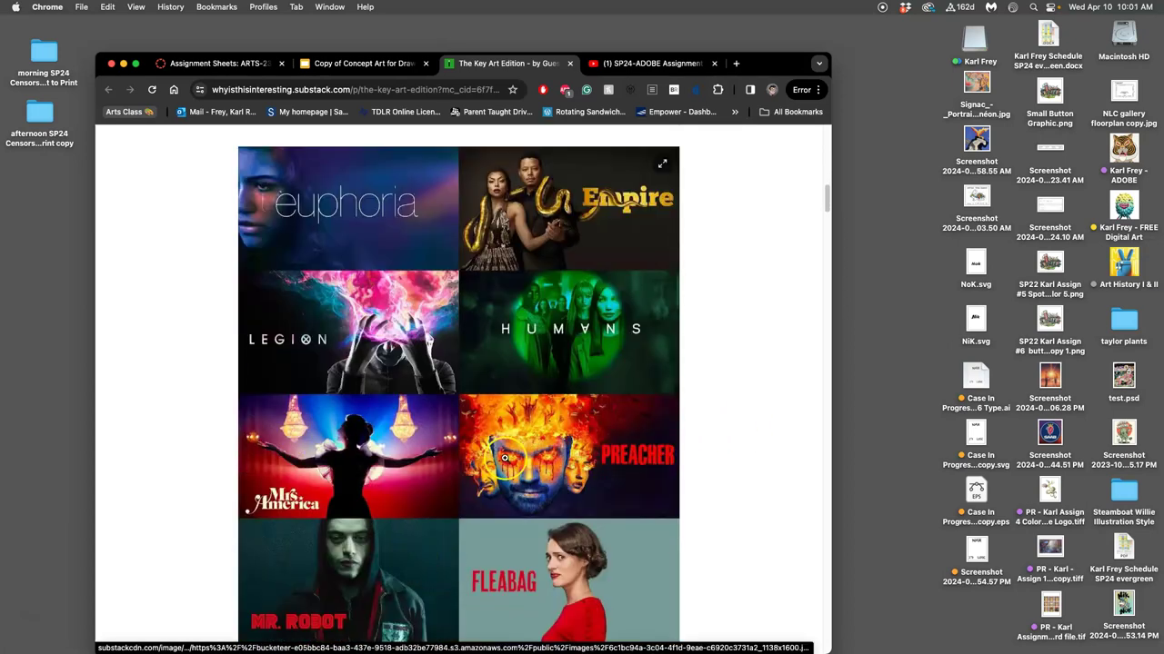
scroll(451, 506, down, 3)
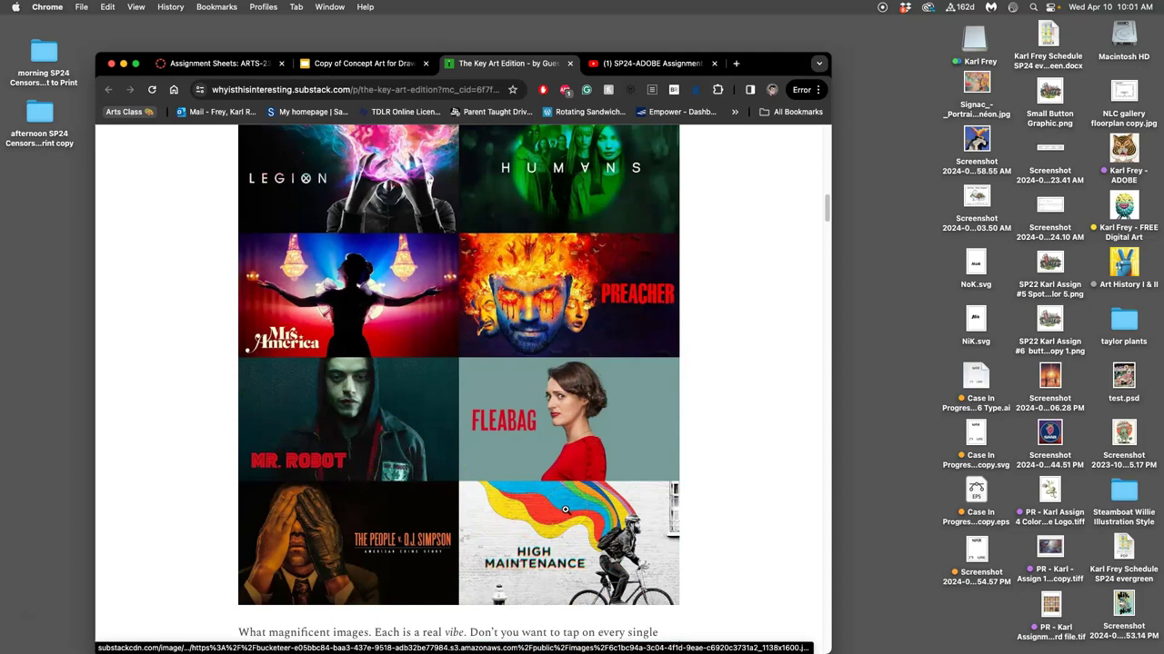
scroll(564, 510, down, 2)
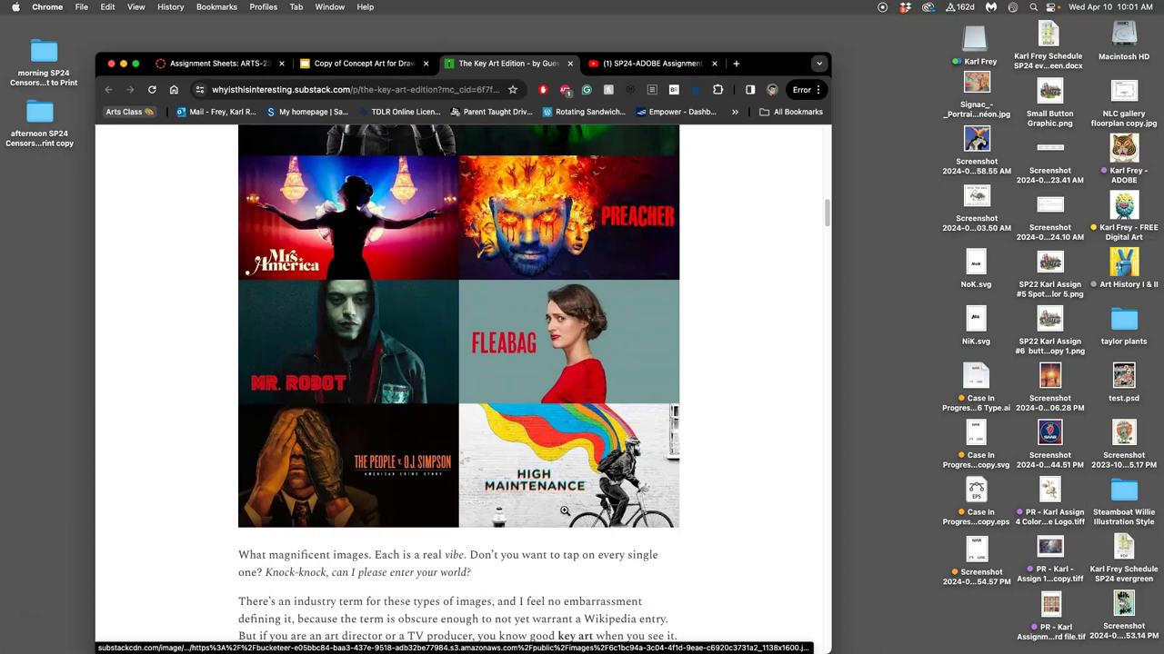
scroll(564, 511, down, 10)
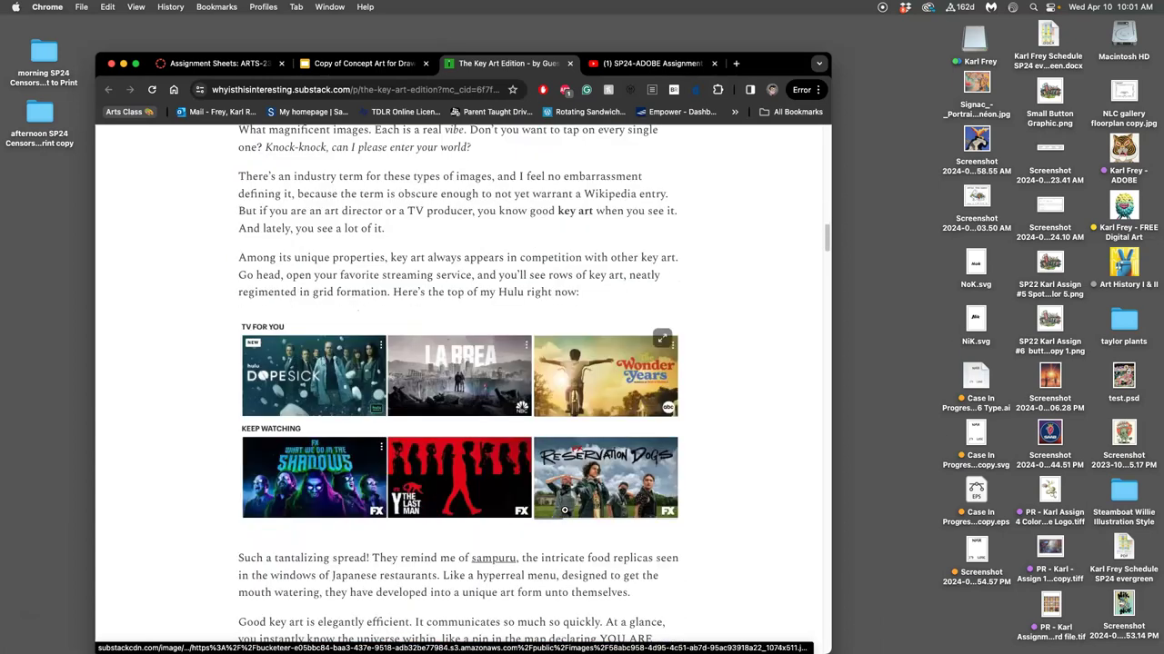
scroll(565, 511, down, 5)
scroll(565, 510, down, 8)
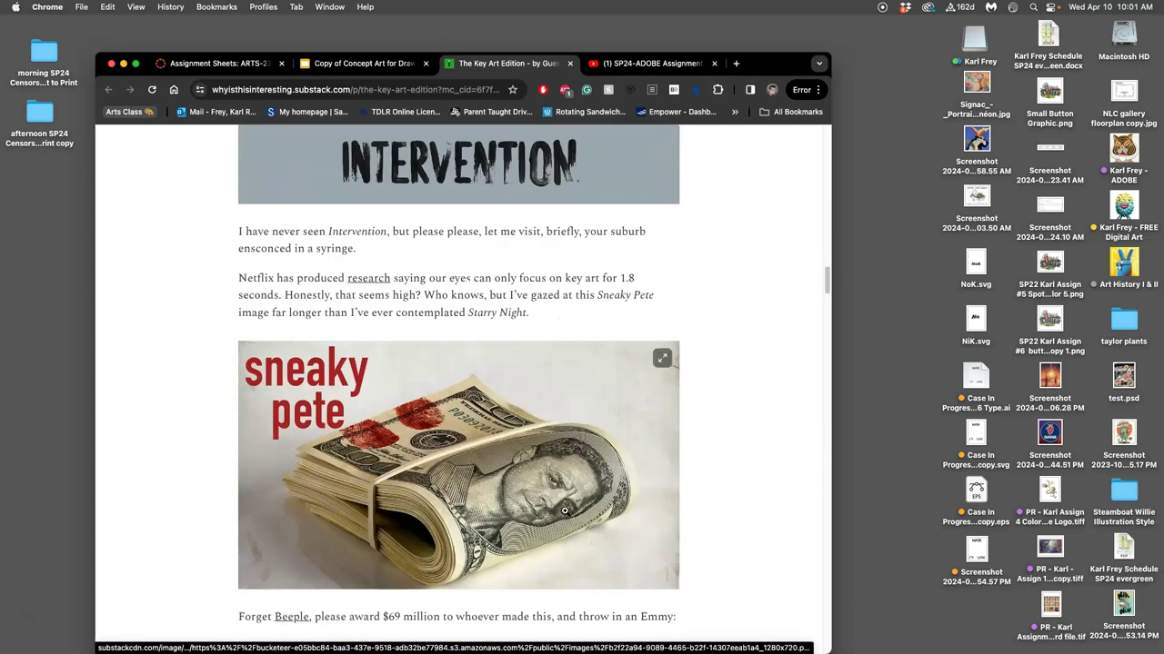
scroll(564, 511, down, 18)
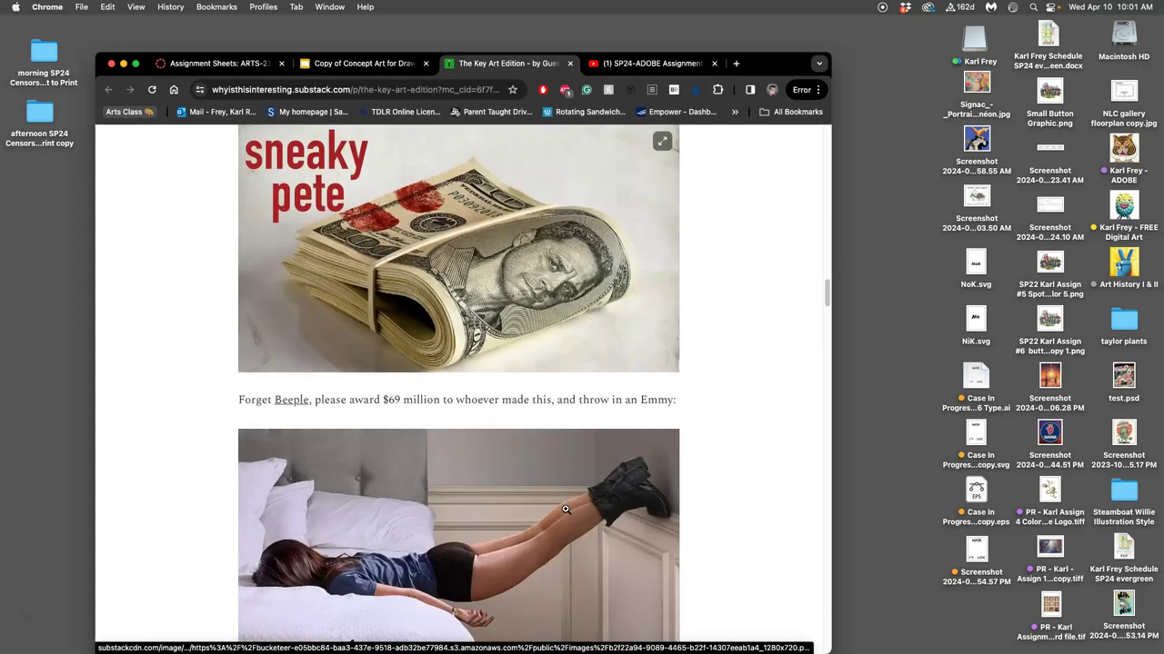
scroll(565, 510, down, 7)
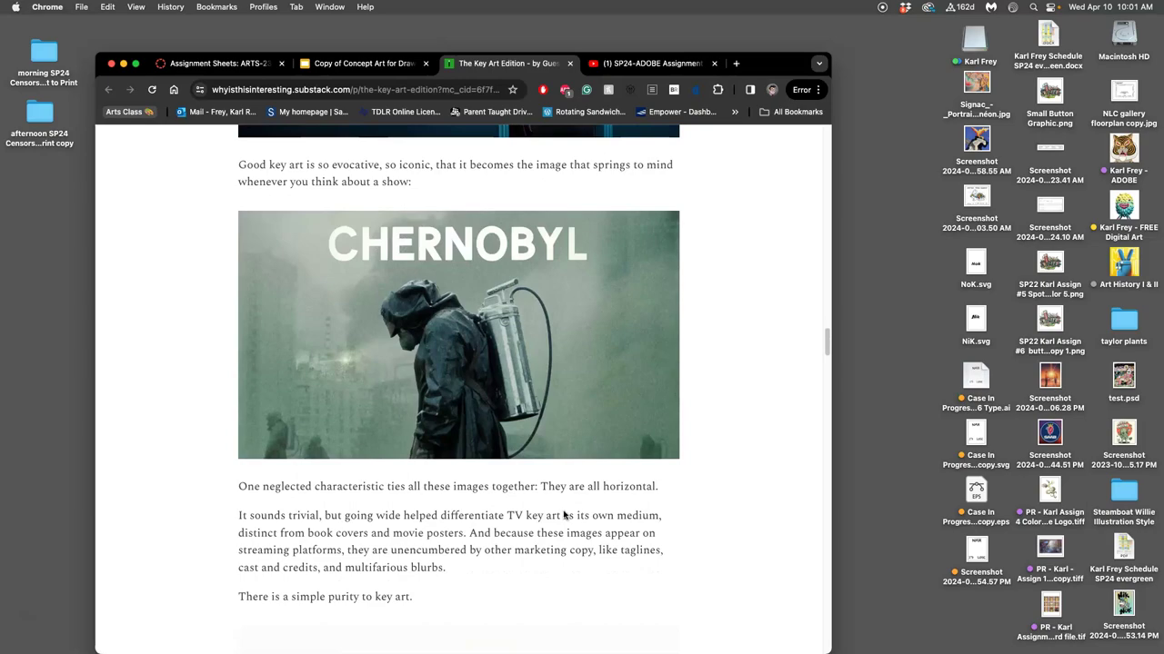
scroll(563, 514, down, 20)
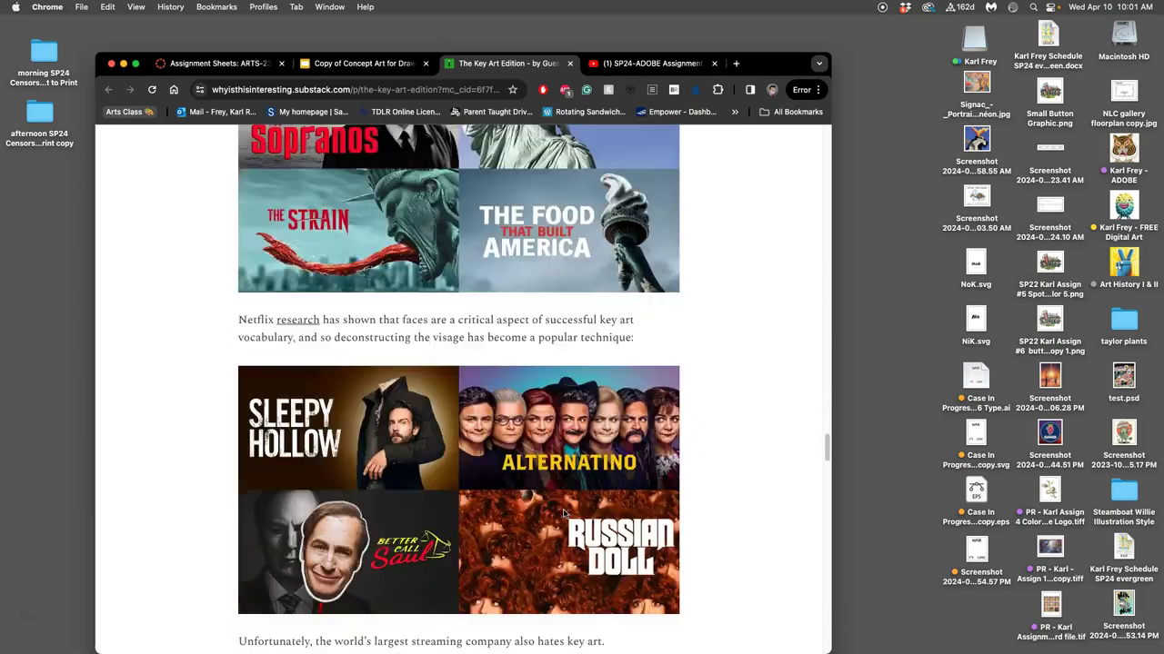
scroll(564, 514, down, 20)
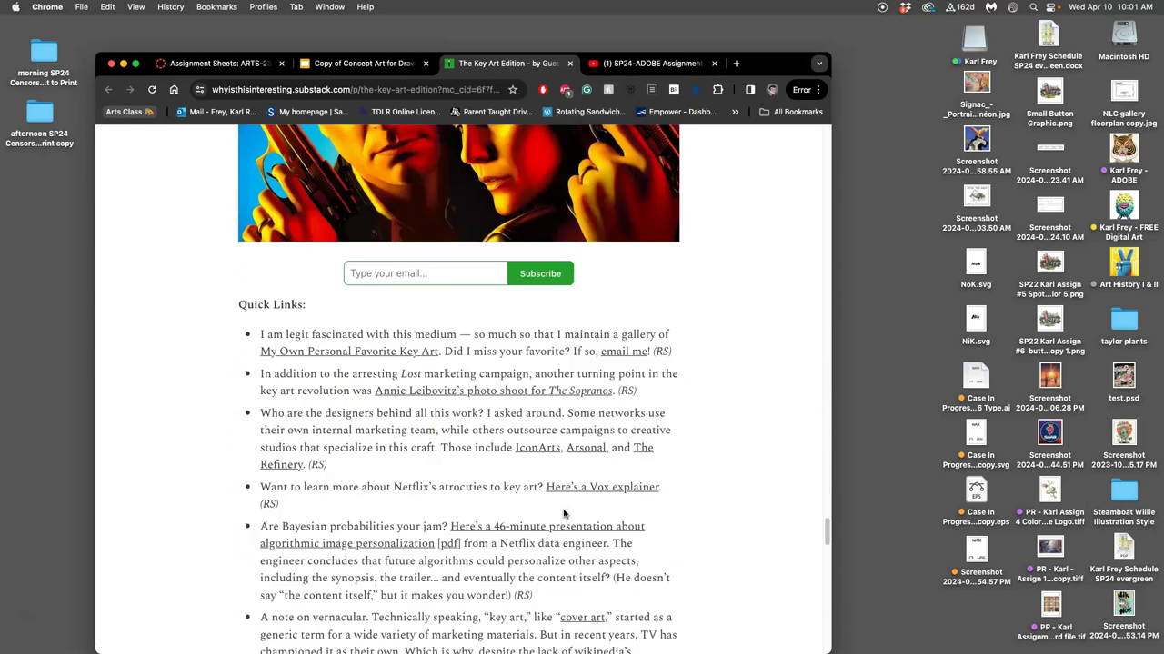
scroll(564, 513, up, 20)
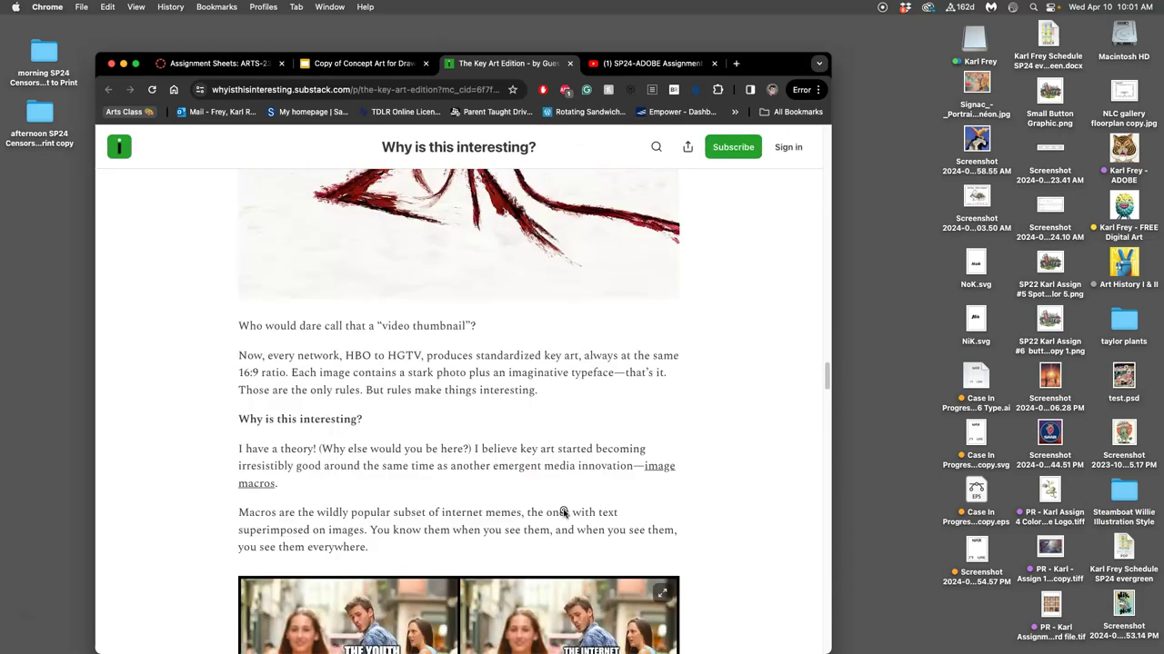
scroll(596, 224, up, 2)
scroll(596, 205, up, 10)
Open the Assignment #6 POST HERE! discussion and scroll to the past student KEEN Gaming example
click(363, 64)
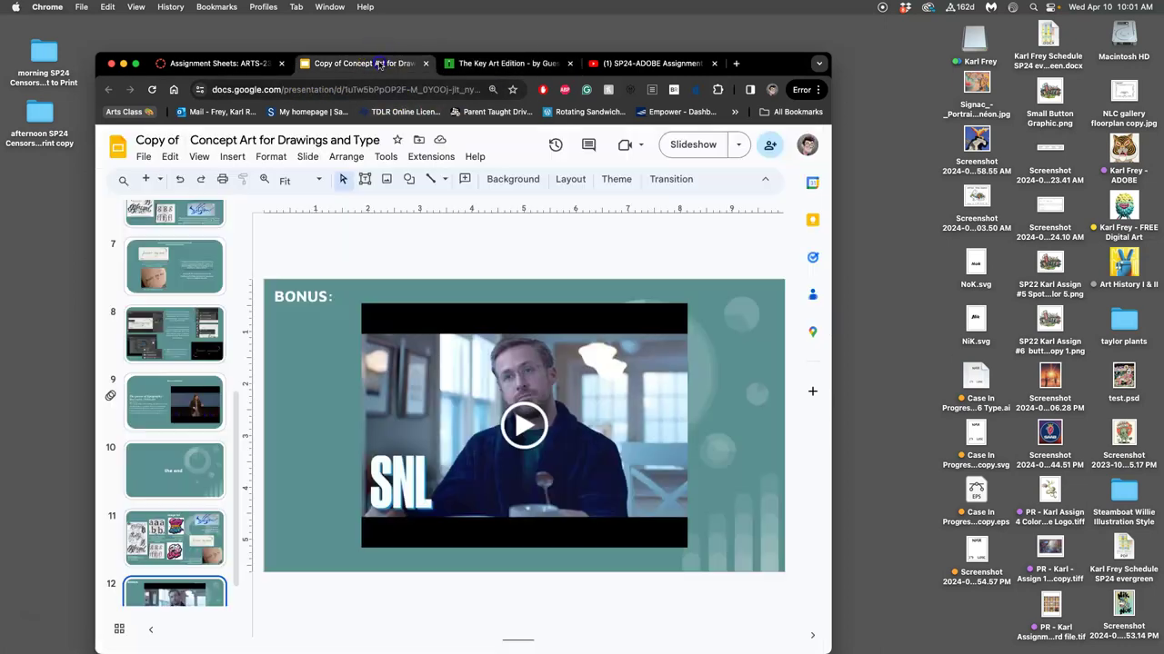
click(218, 63)
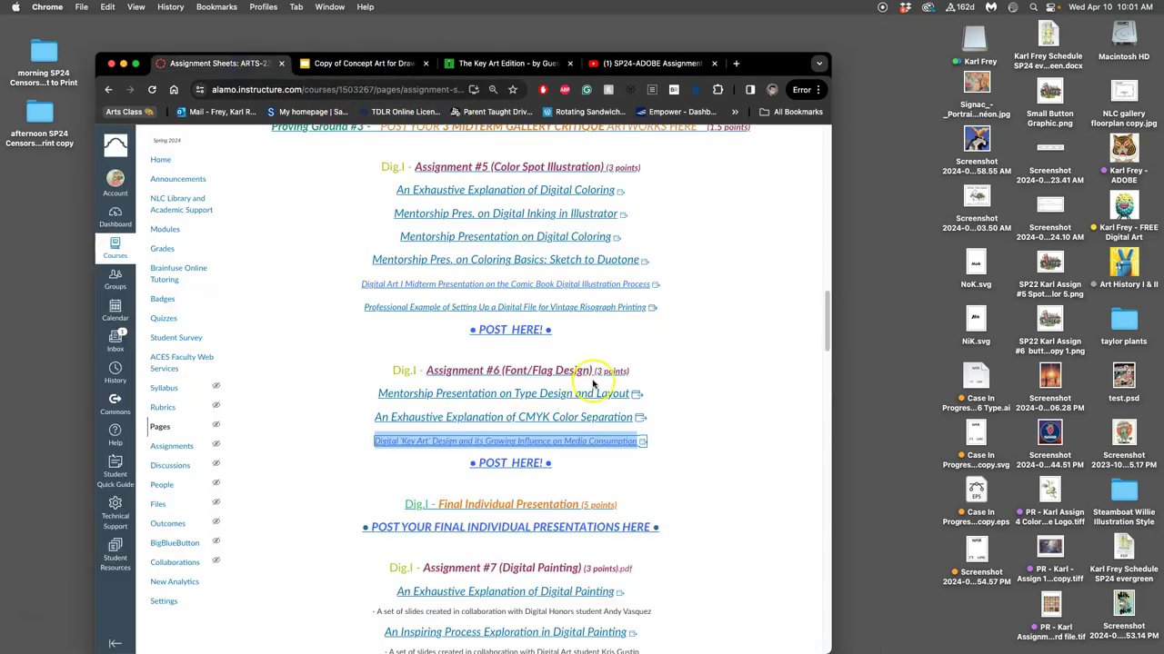
click(519, 465)
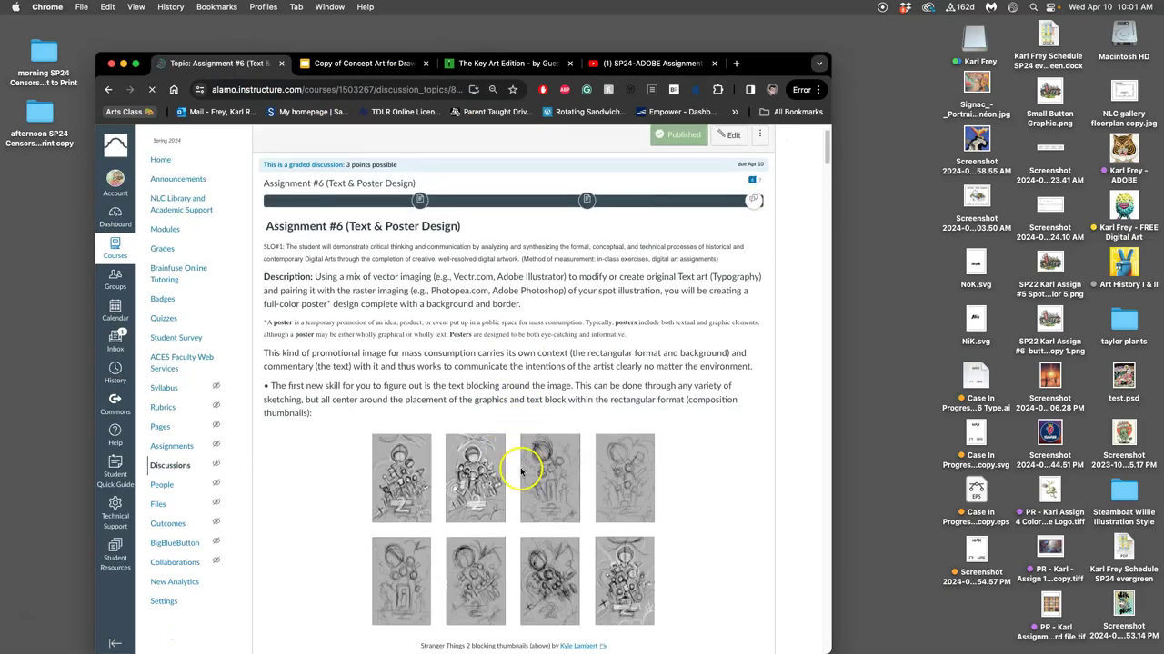
scroll(521, 469, down, 10)
scroll(521, 468, down, 15)
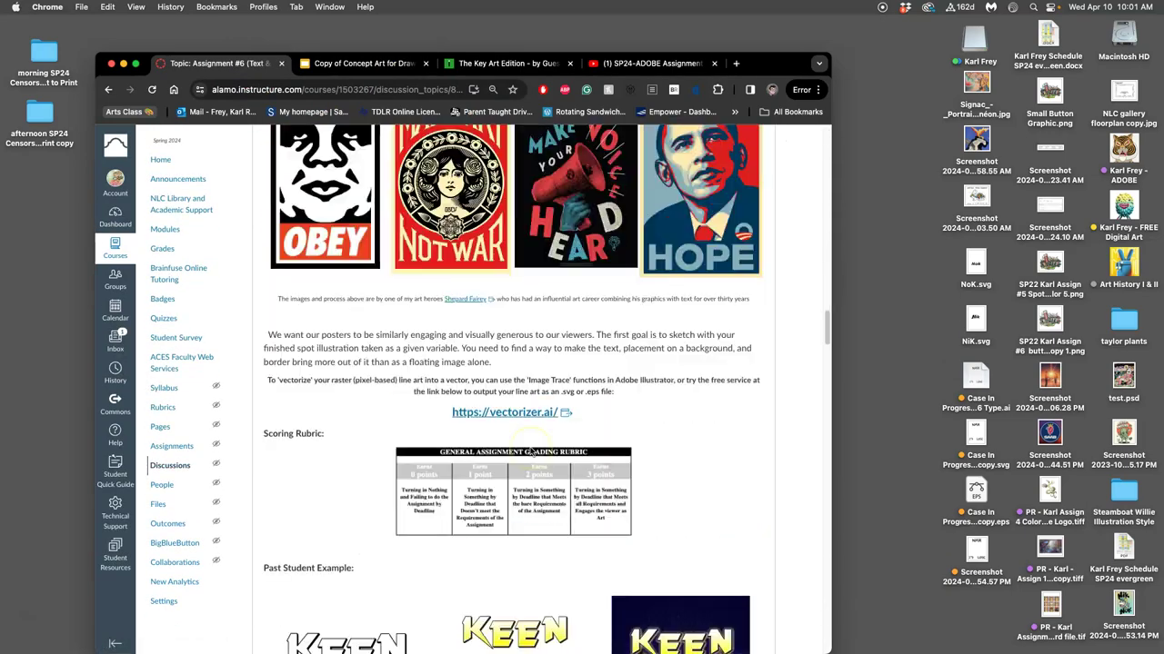
scroll(536, 453, up, 3)
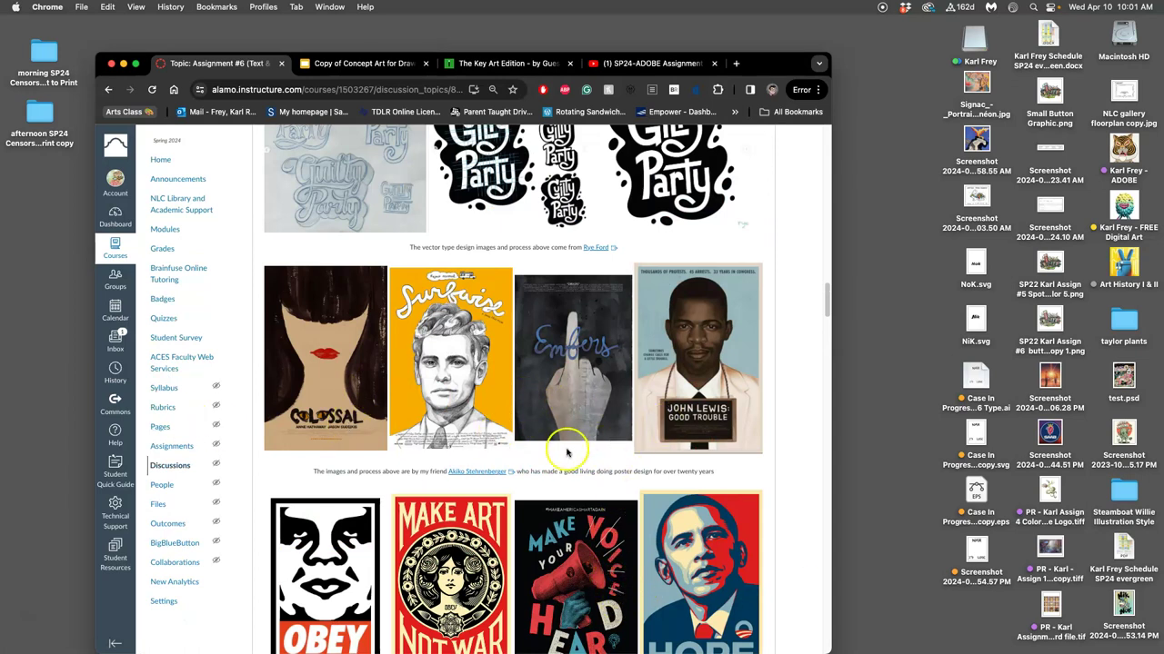
scroll(563, 457, down, 1)
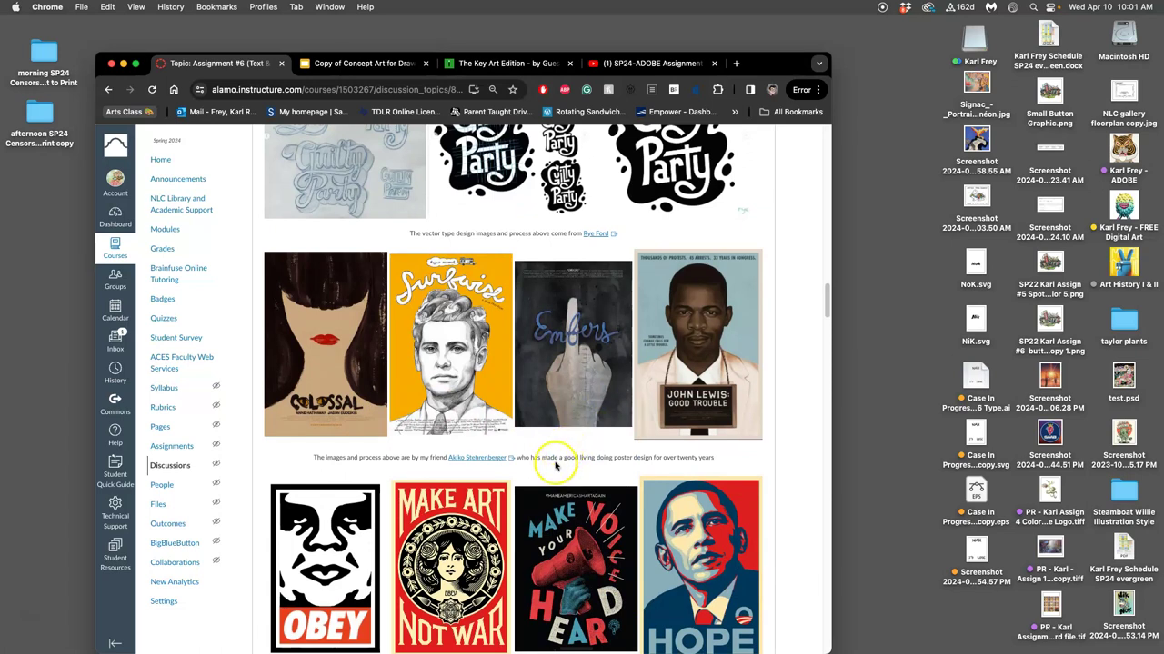
scroll(692, 457, down, 5)
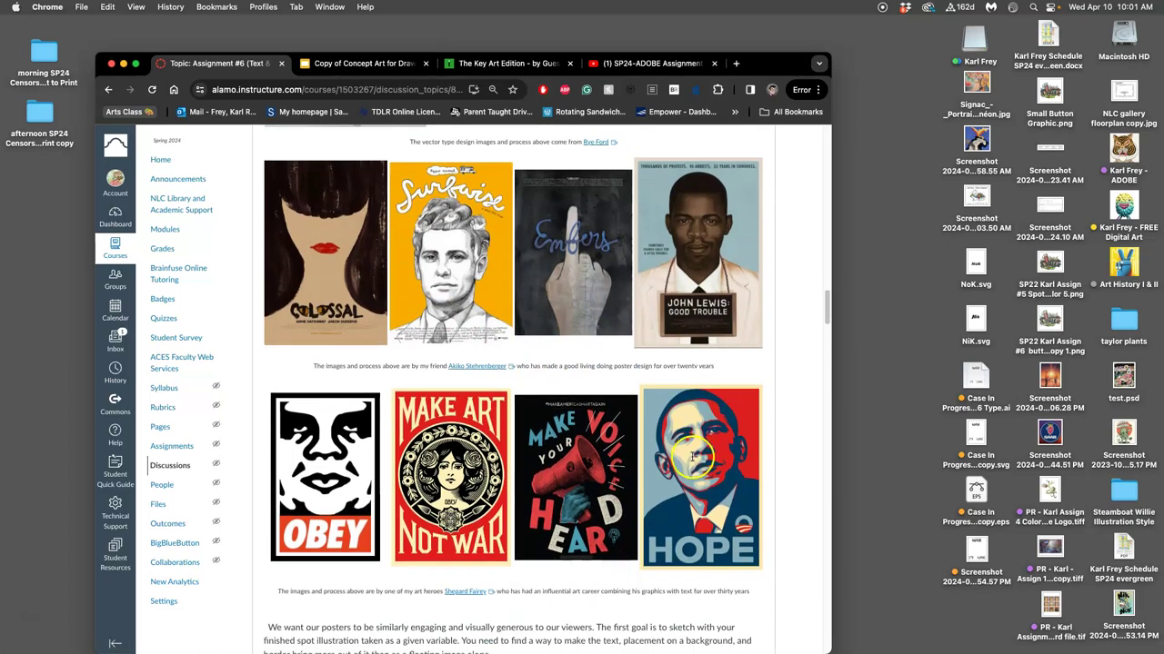
scroll(559, 515, down, 15)
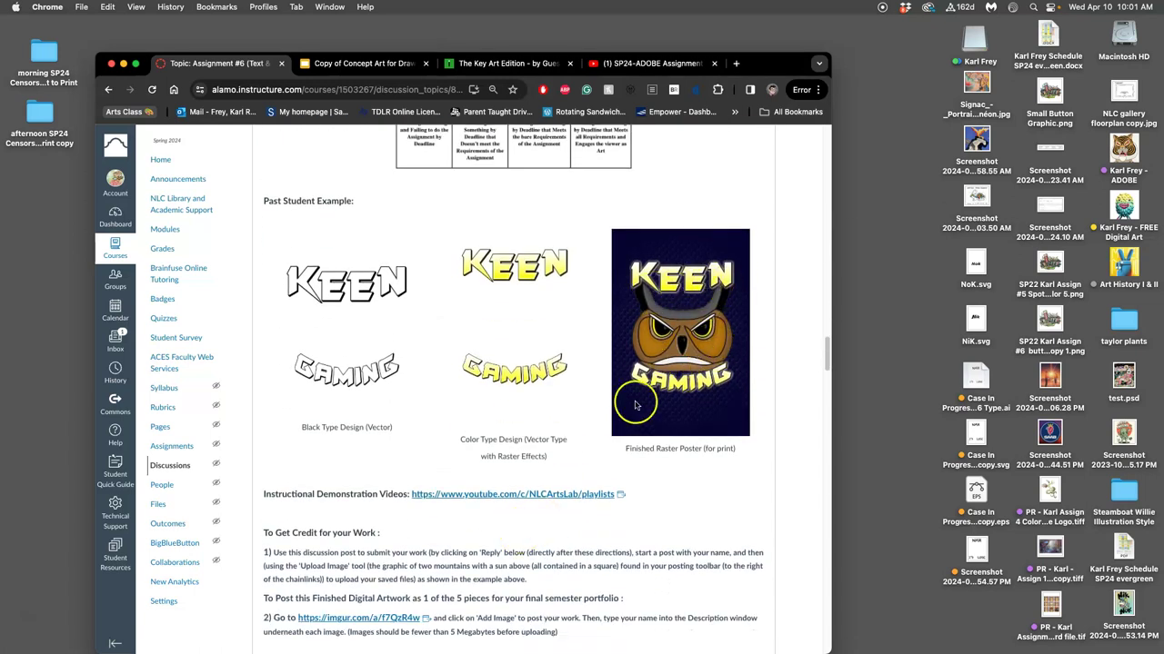
Scroll to the Instructor Inspiration post showing the Nik Nok sketch and black vector type
scroll(630, 400, down, 15)
scroll(635, 405, up, 1)
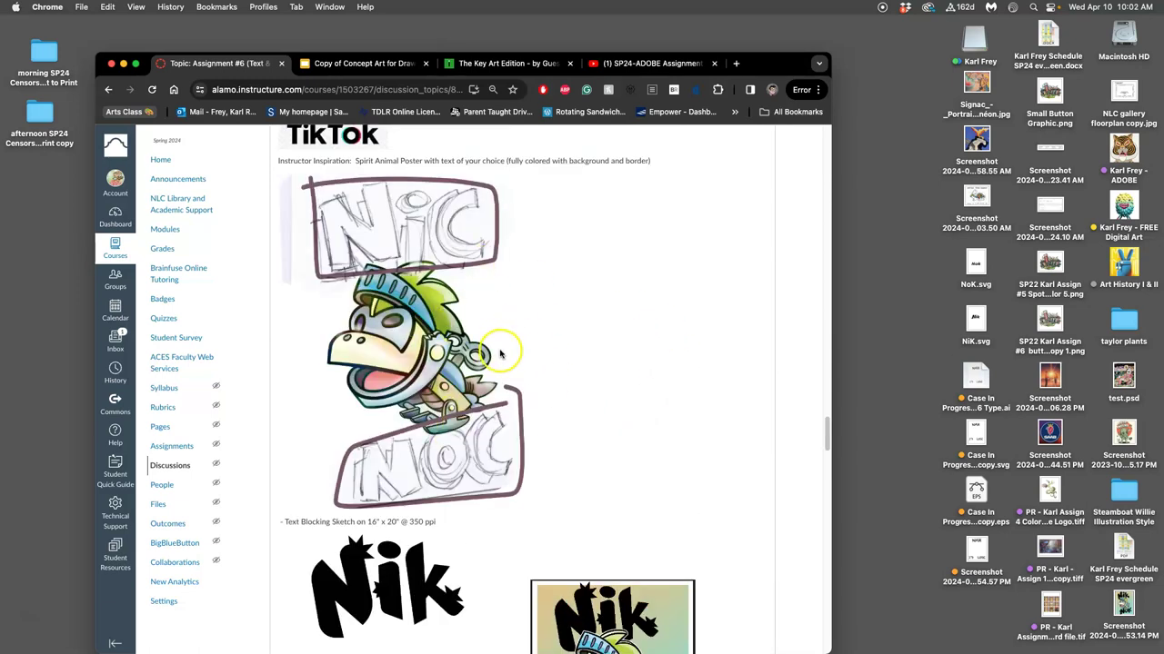
scroll(575, 414, down, 1)
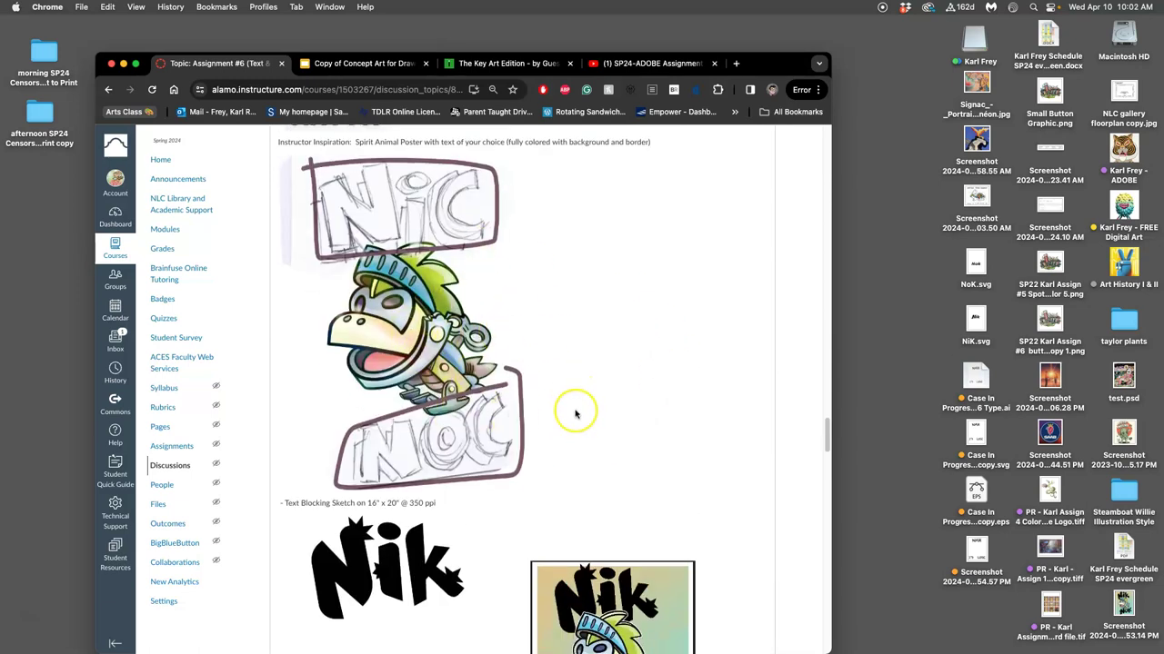
scroll(574, 415, down, 5)
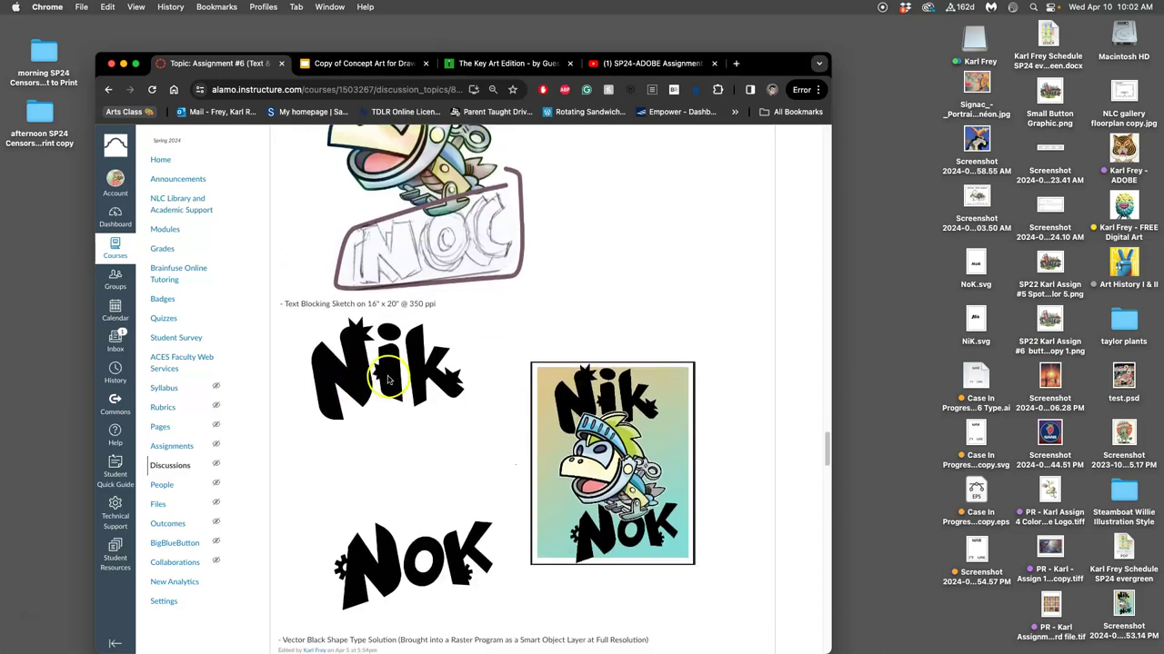
scroll(400, 386, down, 2)
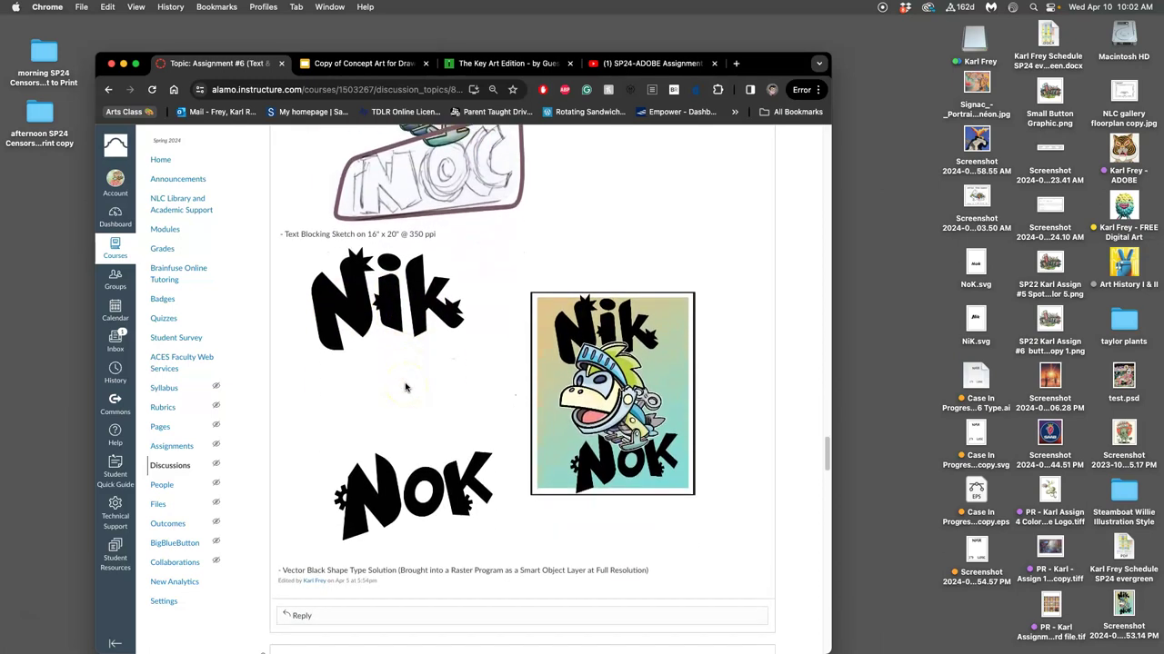
scroll(405, 387, up, 1)
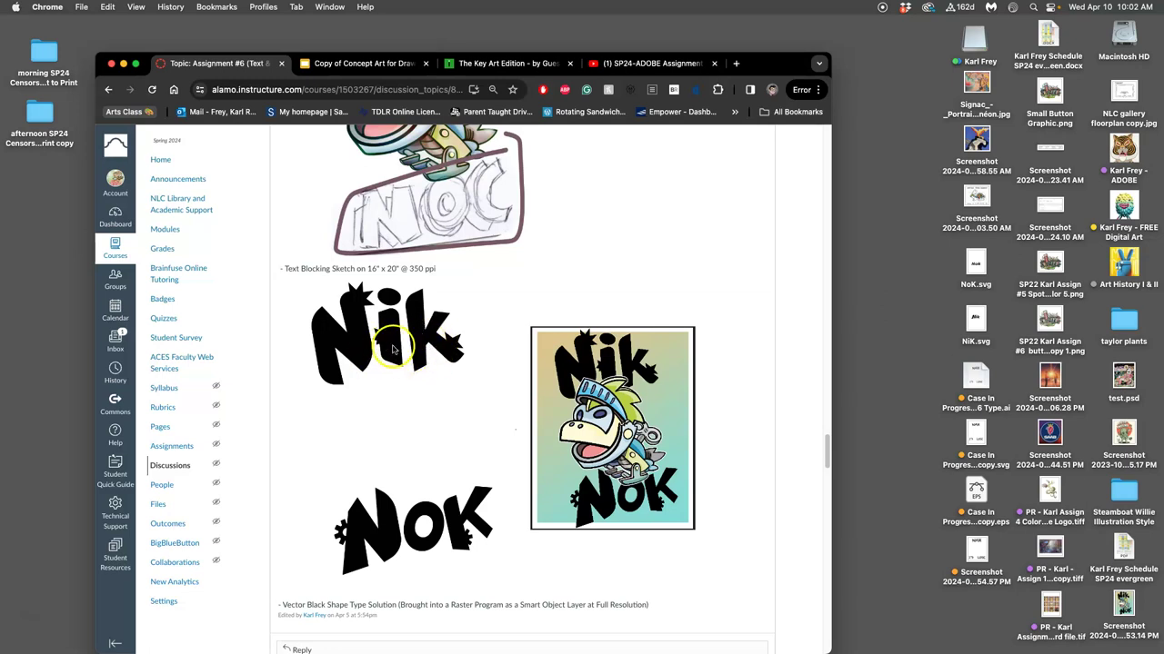
Navigate from the class ADOBE folder through spring 2024 into the Assignment #6 folder
click(1126, 153)
key(super+j)
double_click(1126, 152)
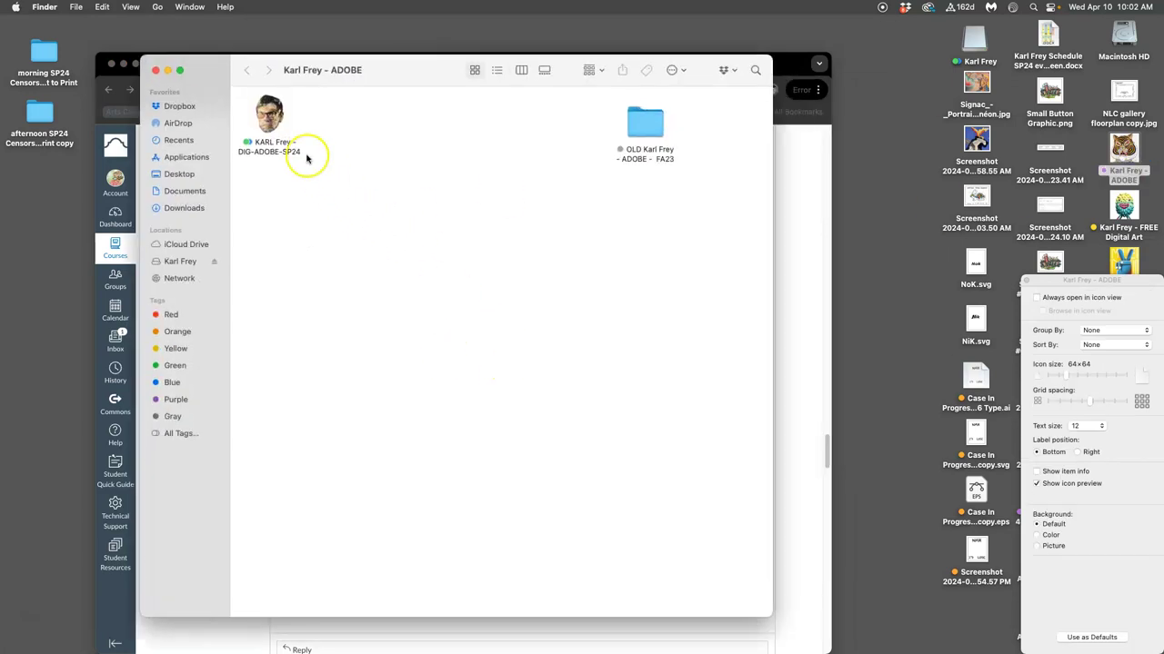
click(273, 125)
double_click(273, 124)
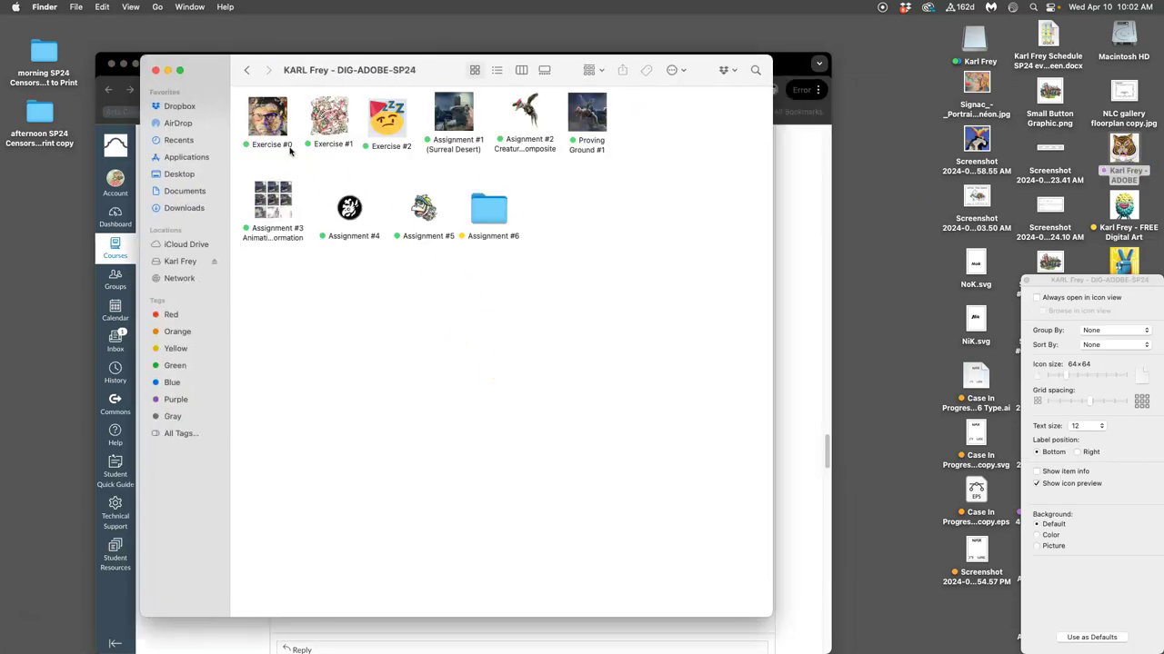
double_click(487, 209)
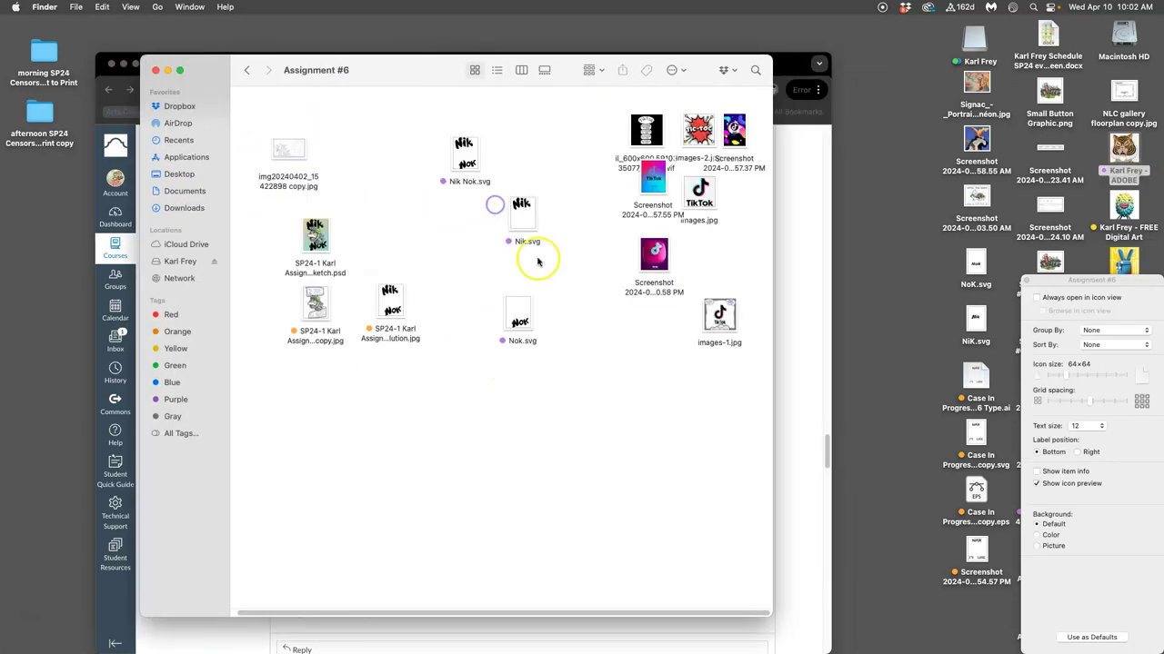
Bring up the Open With application list for NiK.svg
click(976, 324)
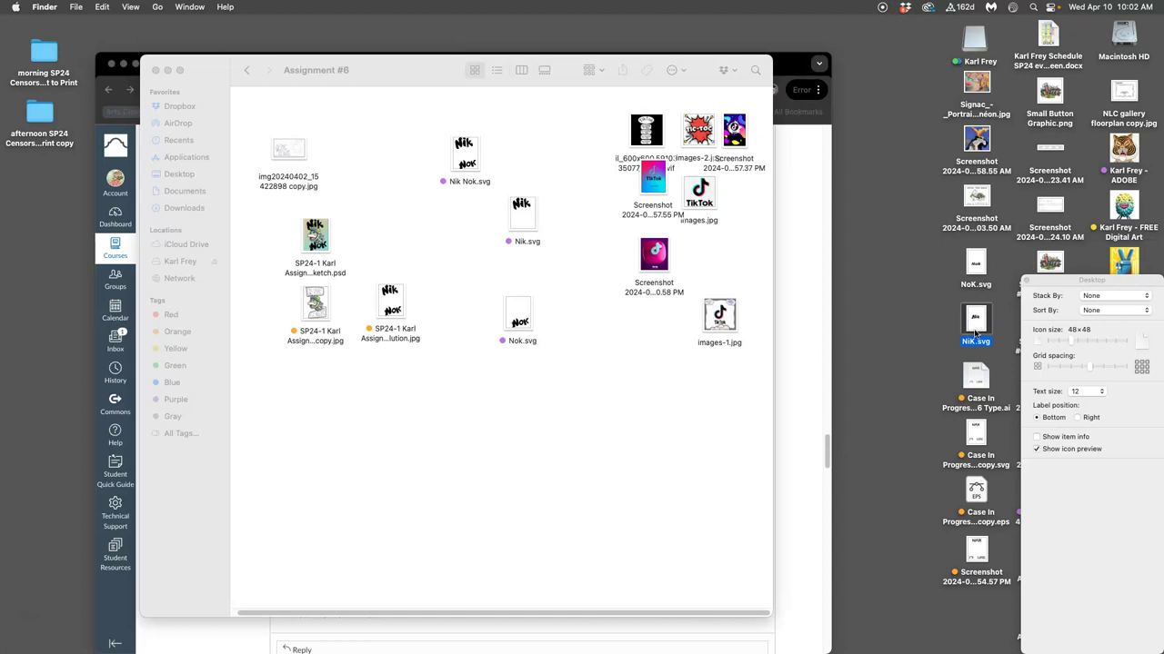
right_click(978, 329)
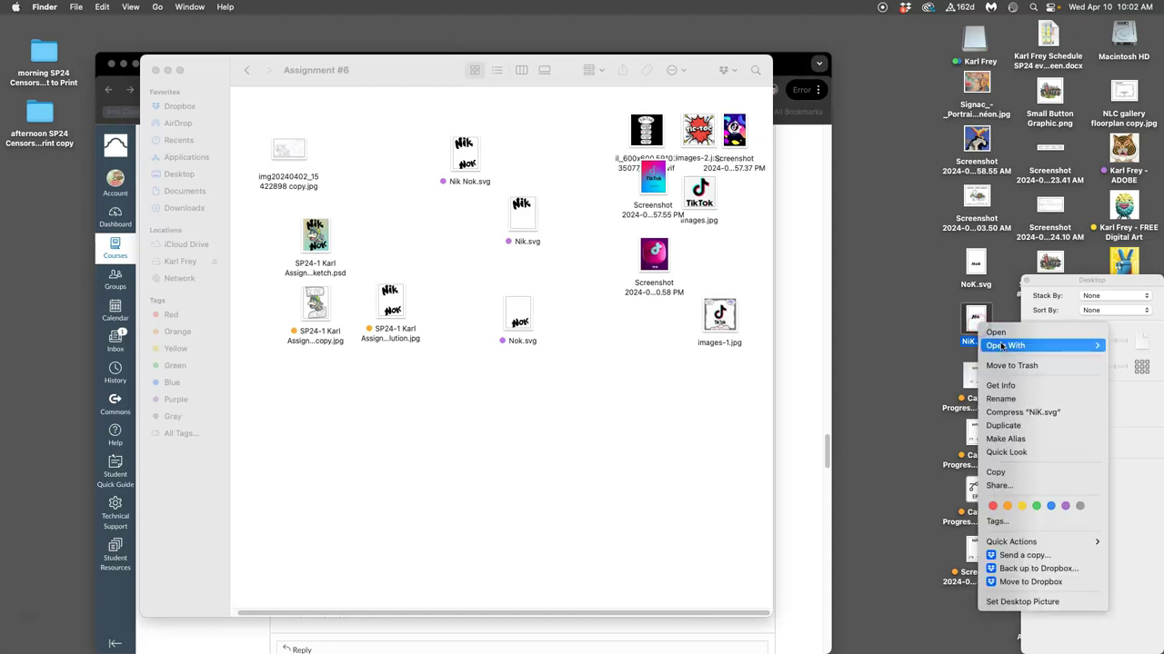
mouse_move(991, 345)
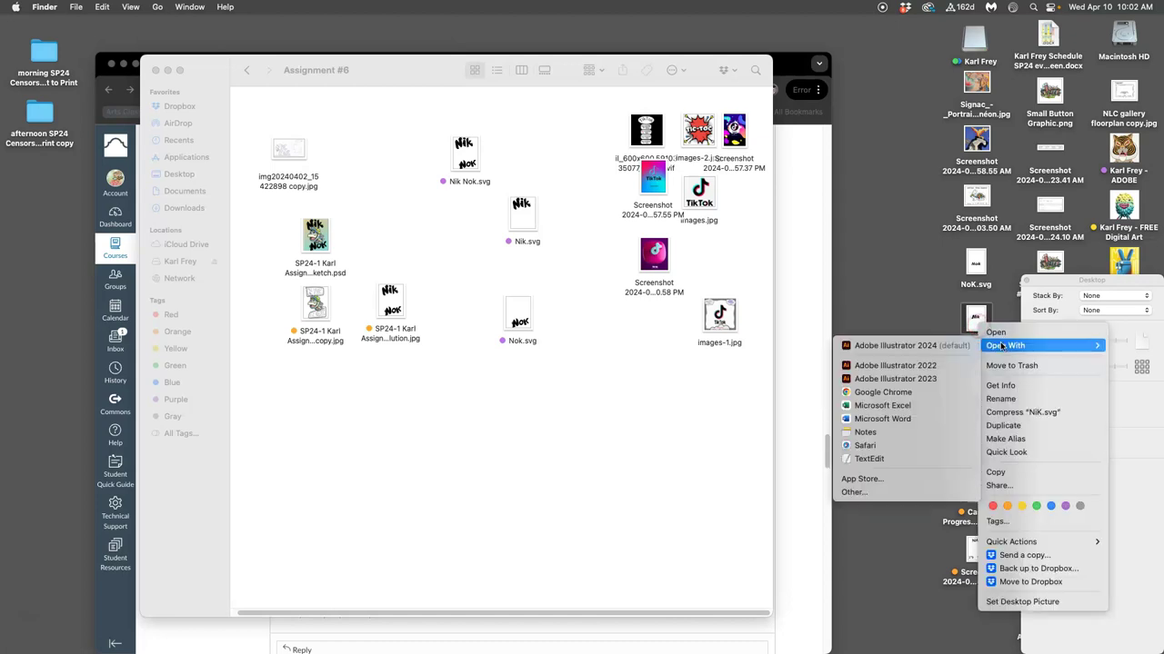
Open NiK.svg in Illustrator 2024 and zoom out so the whole Nik lettering artboard shows
click(914, 347)
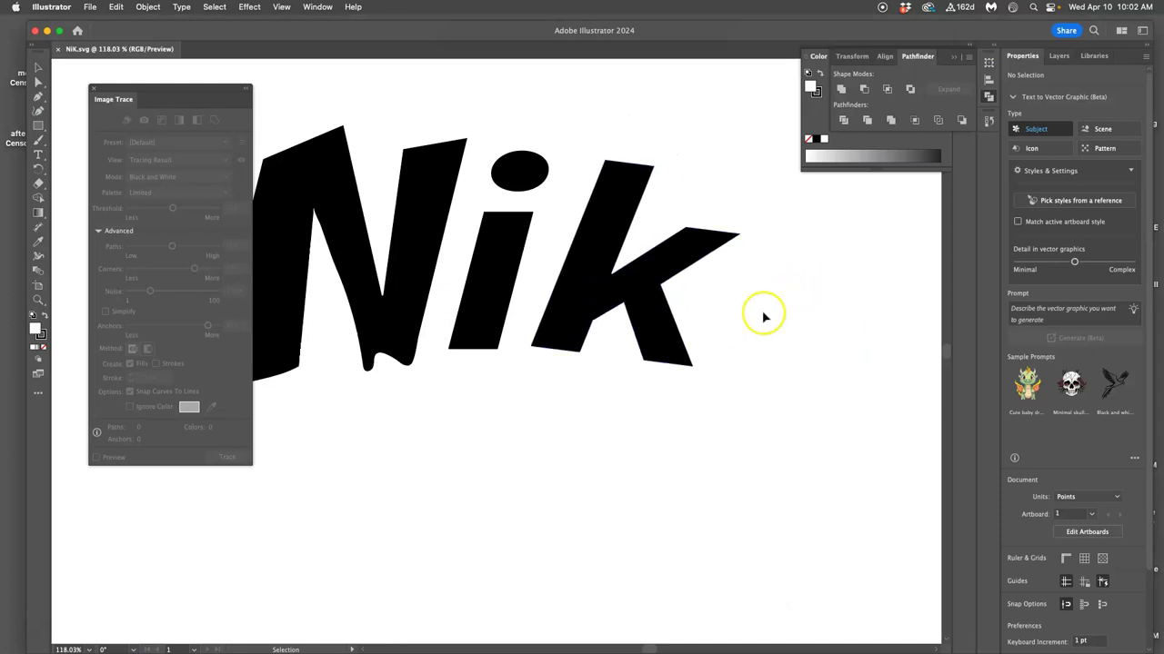
key(super+minus)
key(super+minus)
key(super+minus)
key(v)
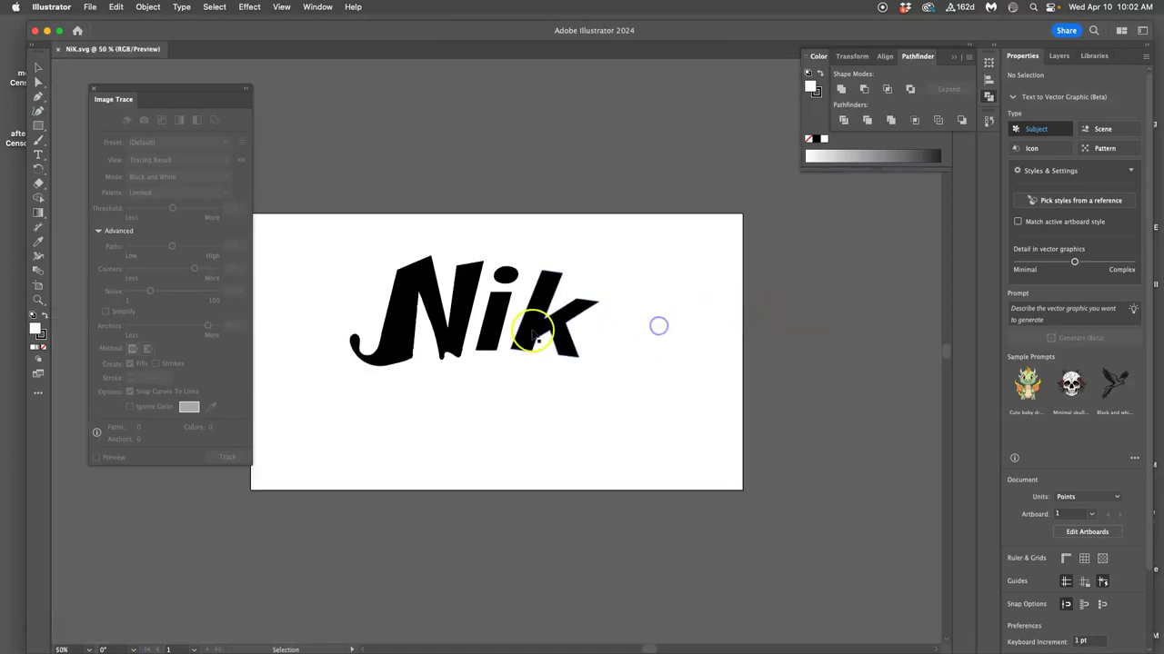
click(541, 343)
click(657, 352)
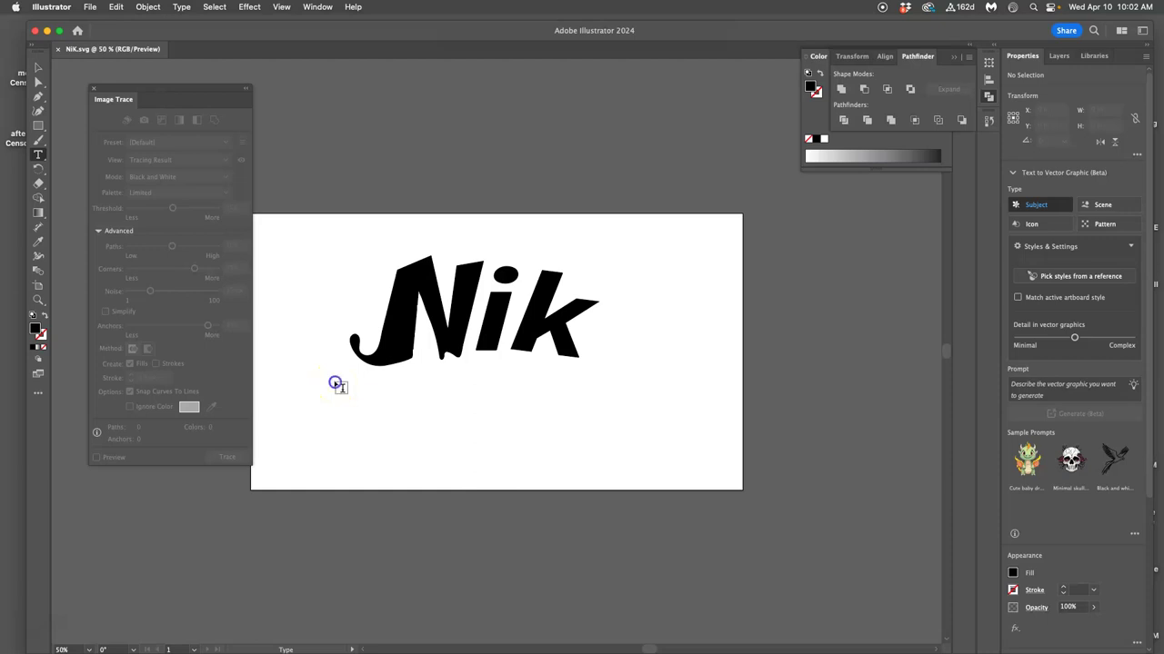
Add a text frame below Nik reading 'NoK' at 120 pt, then zoom back out
drag(334, 383, 740, 599)
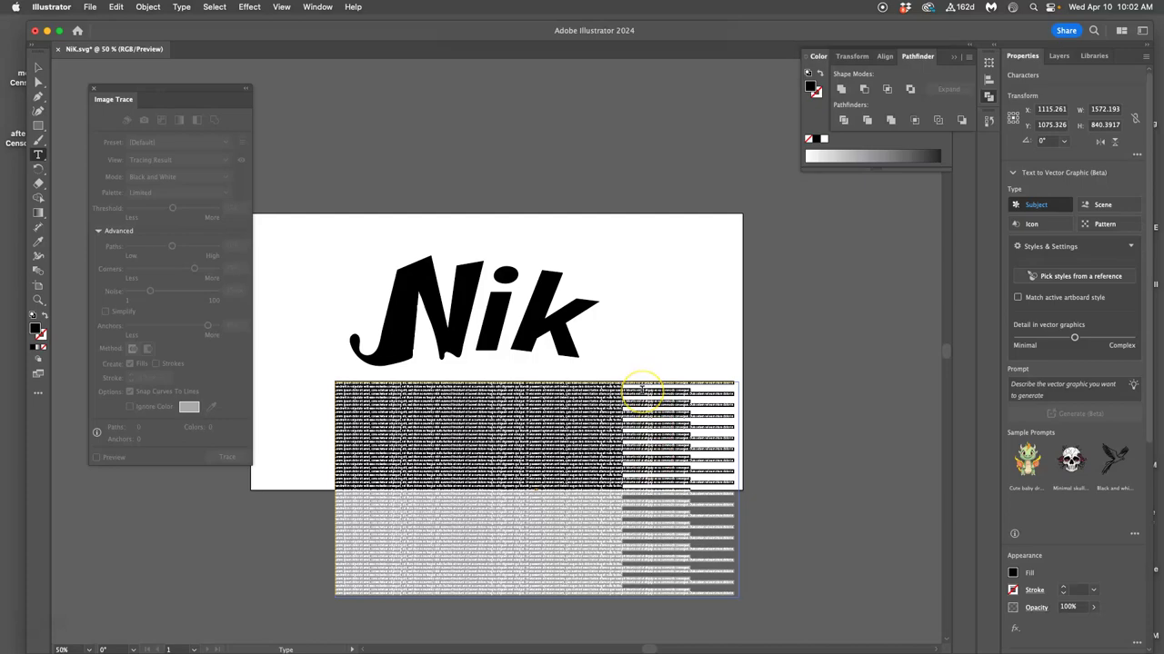
scroll(641, 391, up, 6)
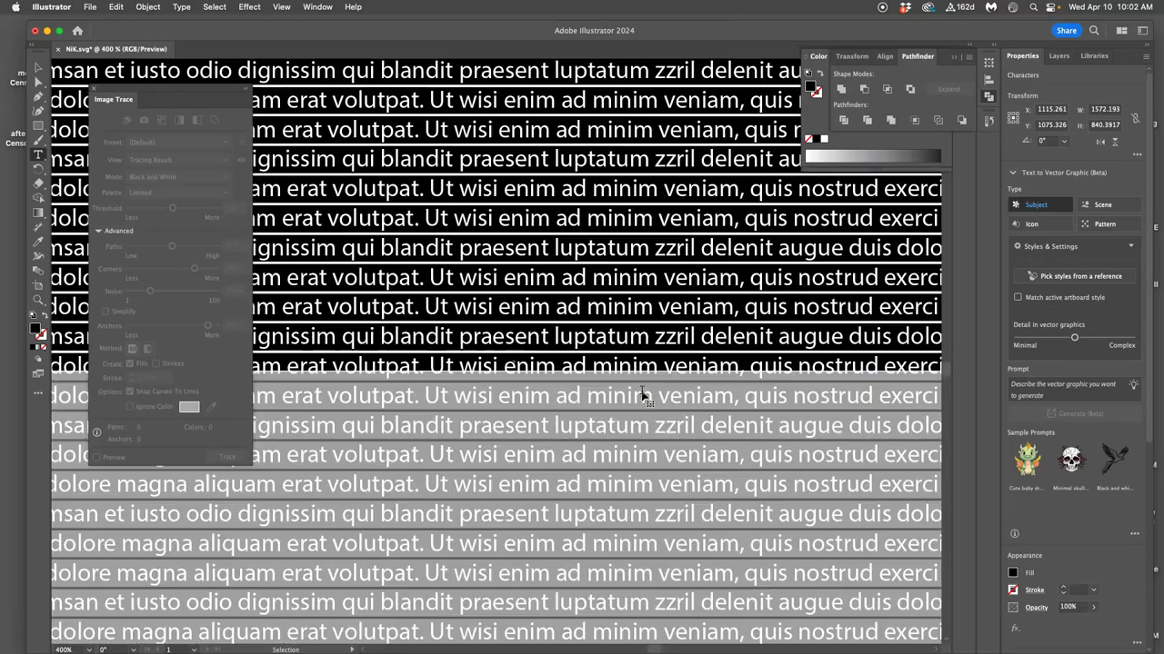
scroll(642, 393, down, 8)
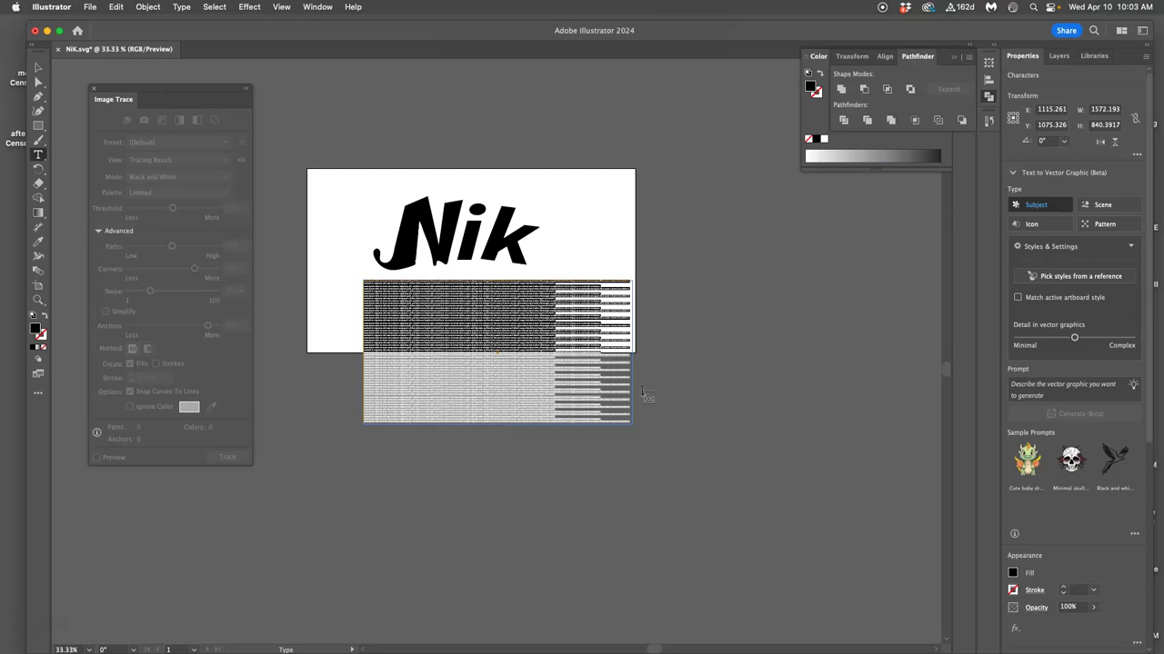
key(BackSpace)
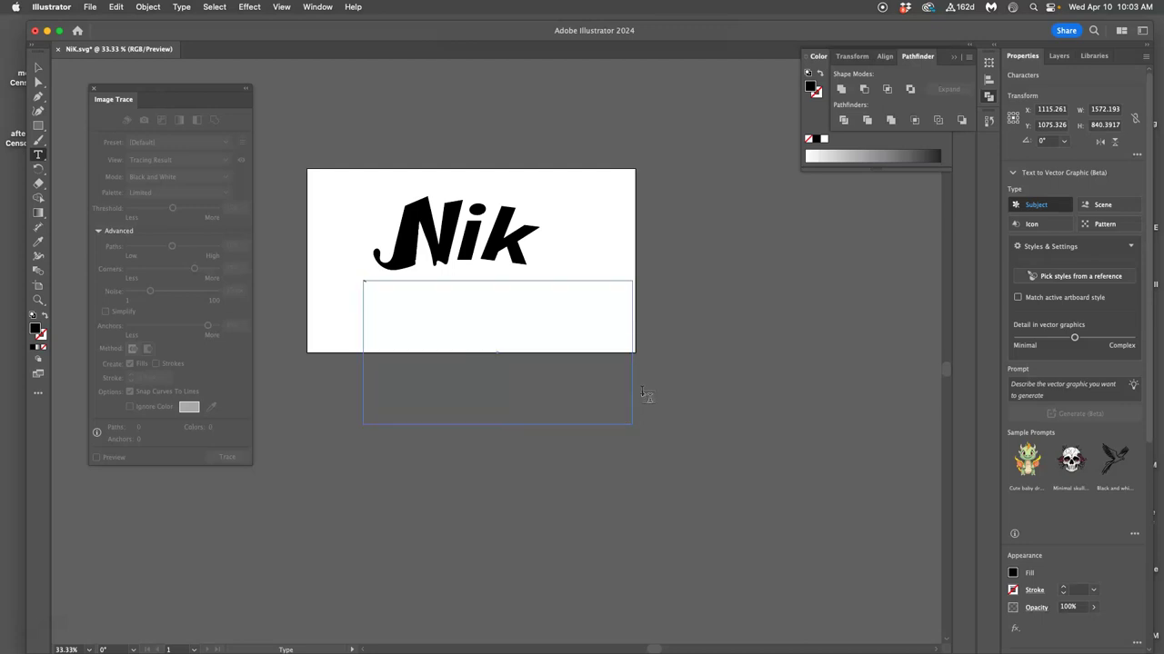
key(super+equal)
key(super+equal)
key(super+equal)
key(super+equal)
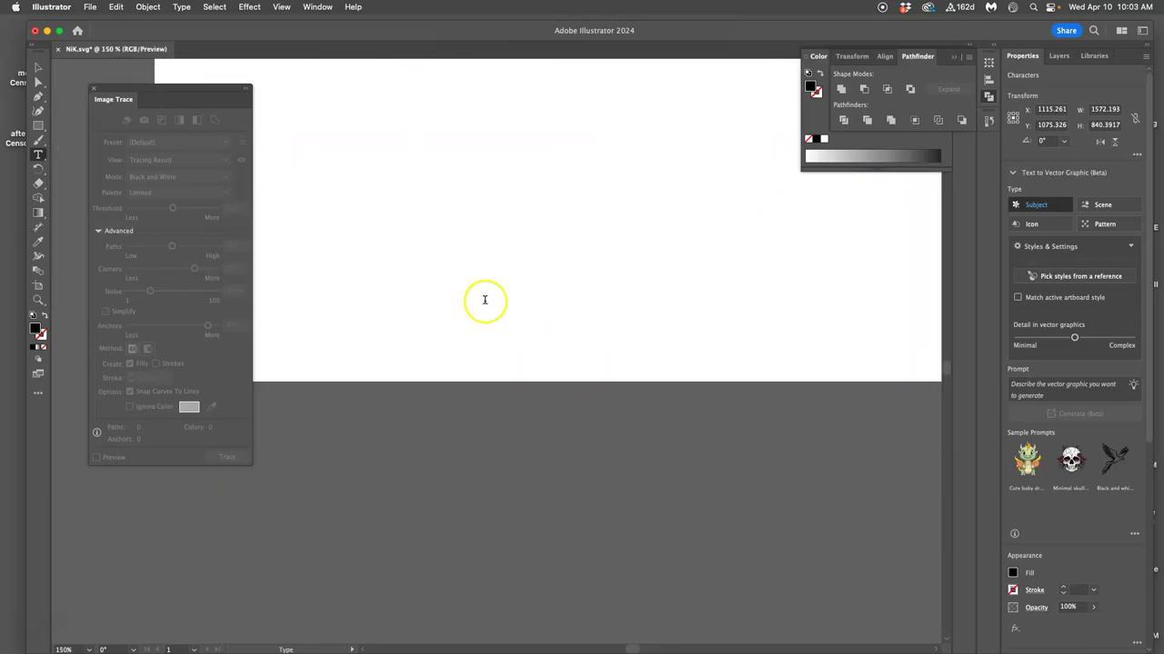
text(Nok)
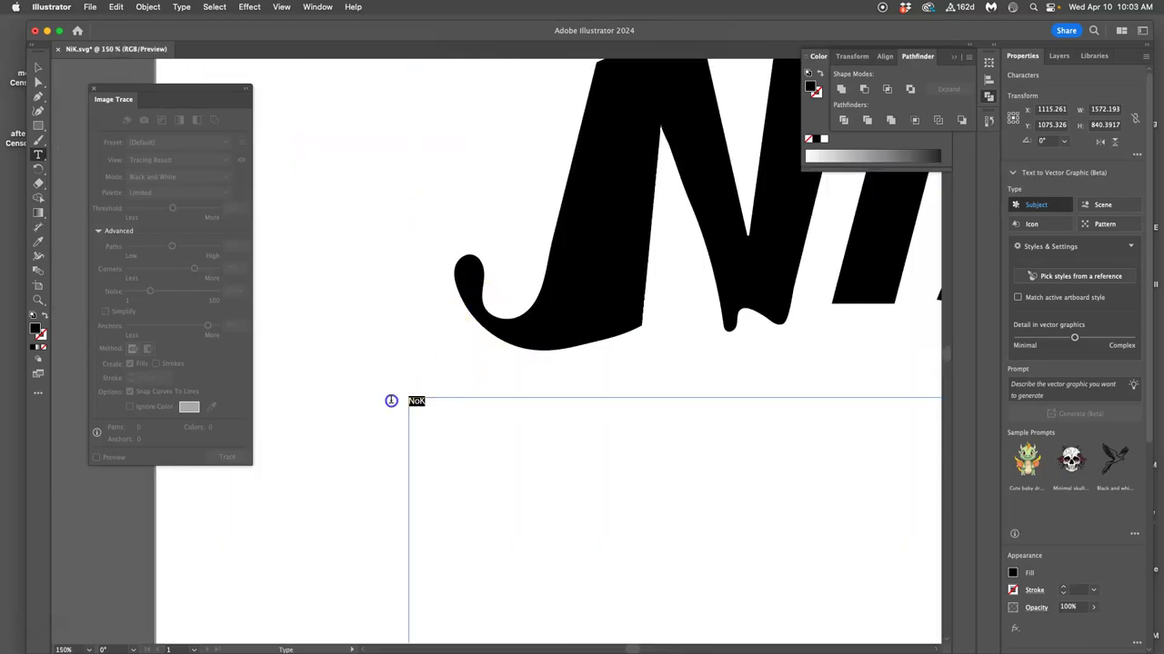
scroll(1079, 282, down, 5)
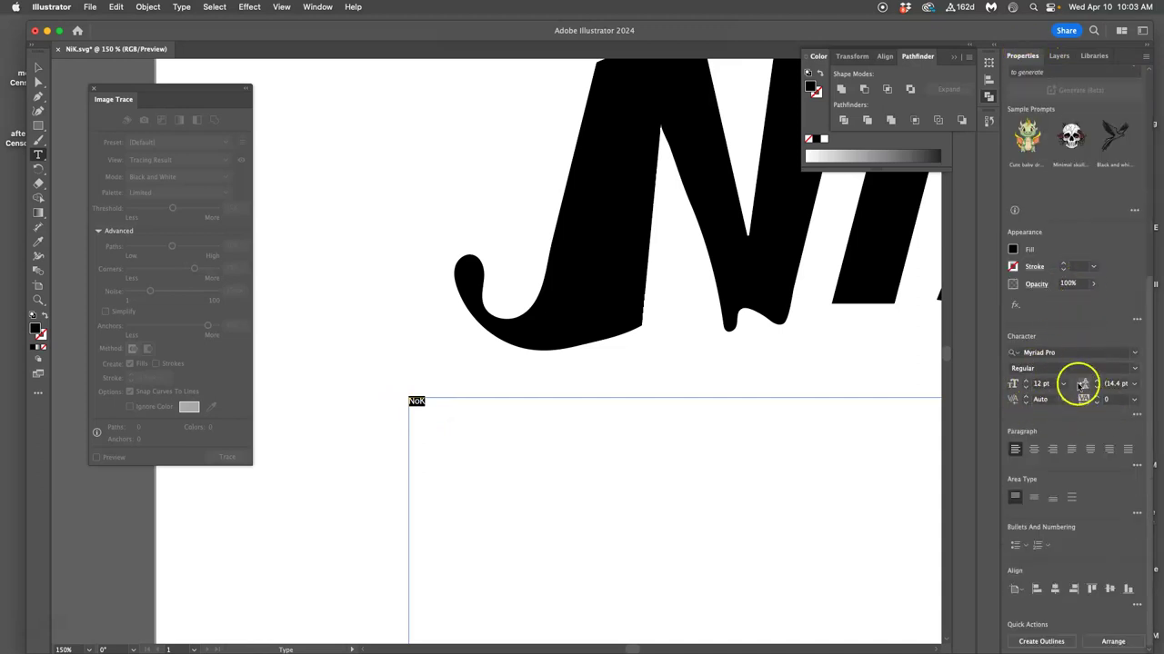
click(1027, 384)
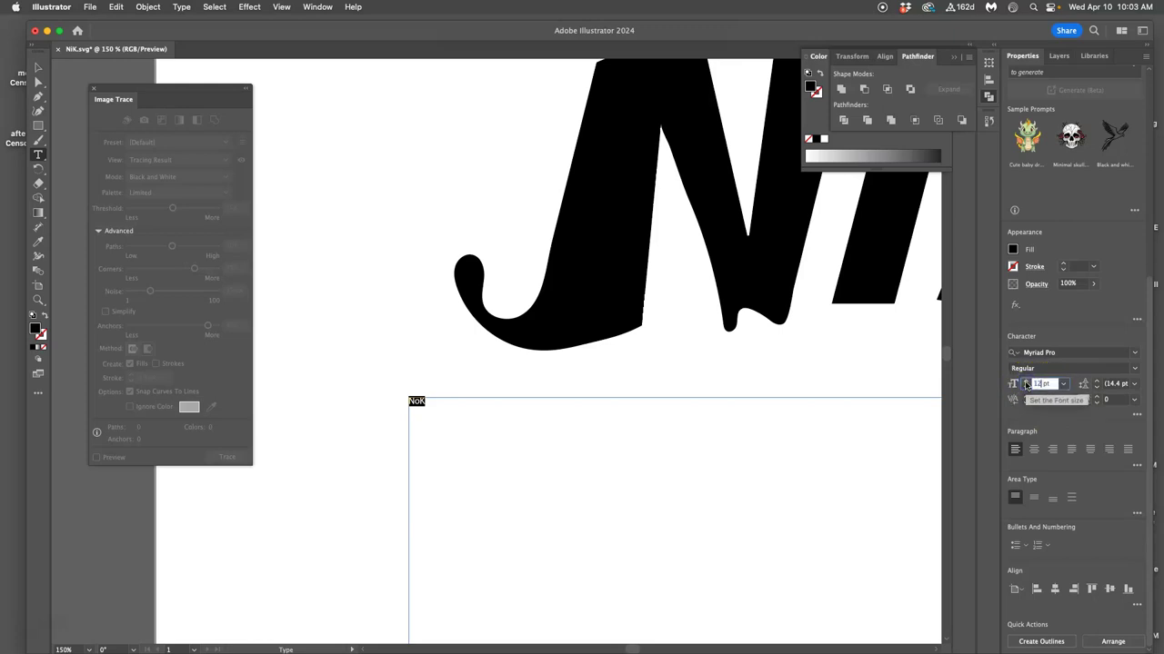
key(Return)
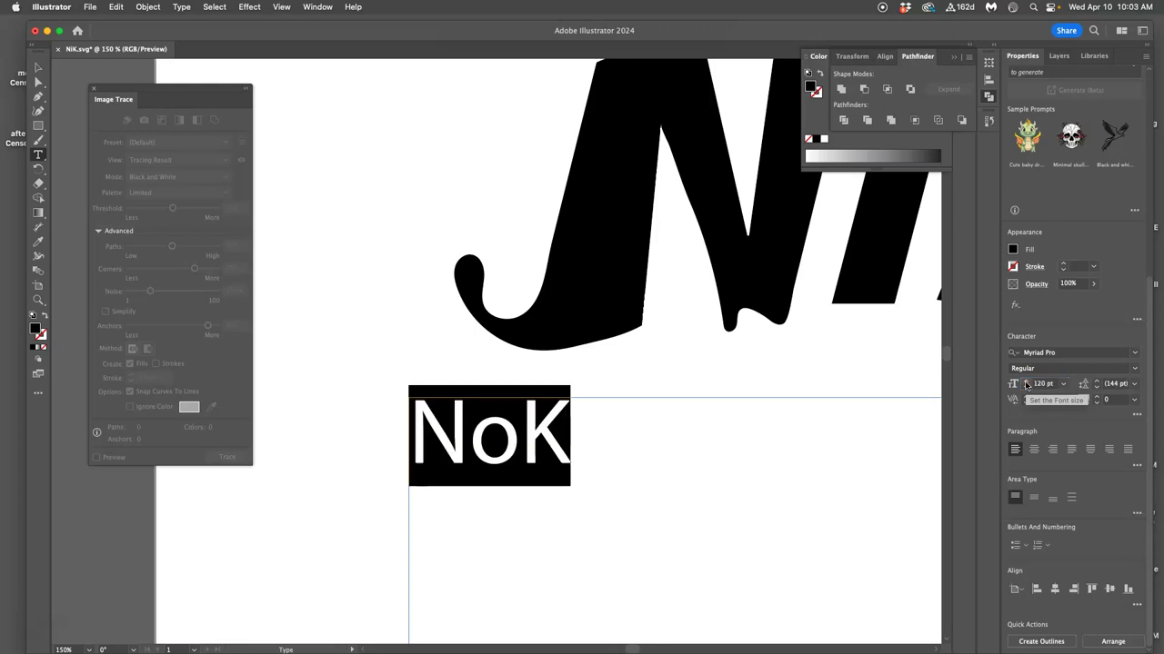
click(727, 421)
key(super+minus)
key(super+minus)
key(super+minus)
key(super+minus)
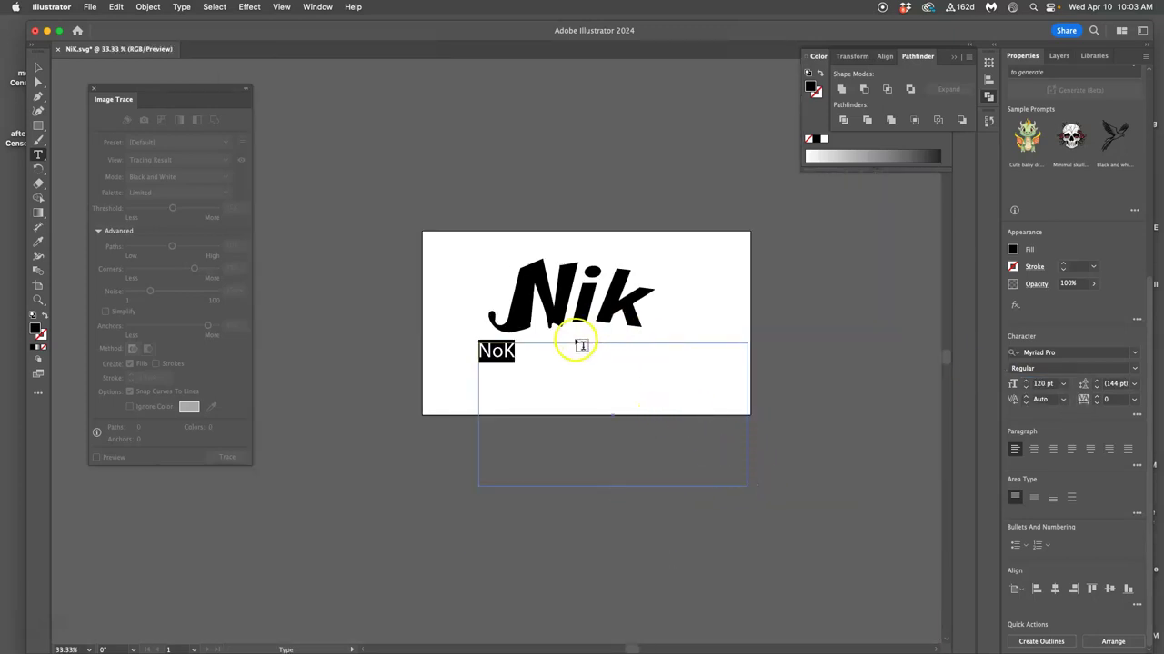
Shrink the NoK text frame, then expand Layer 1 to show NoK, the group and both layers
click(575, 343)
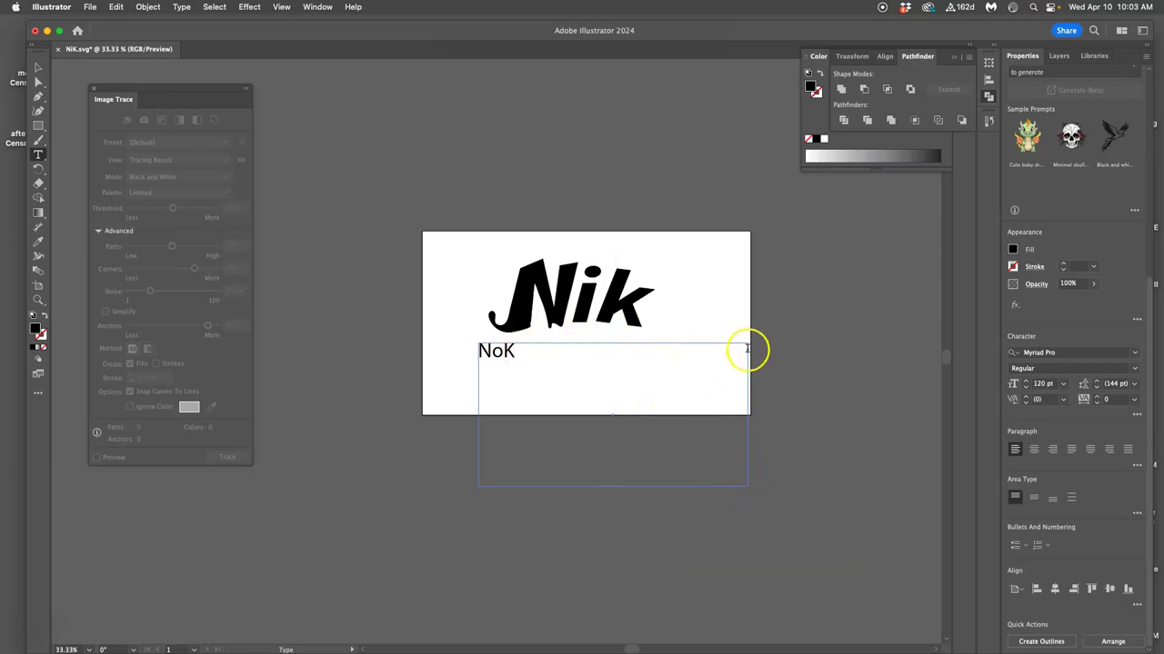
key(super+a)
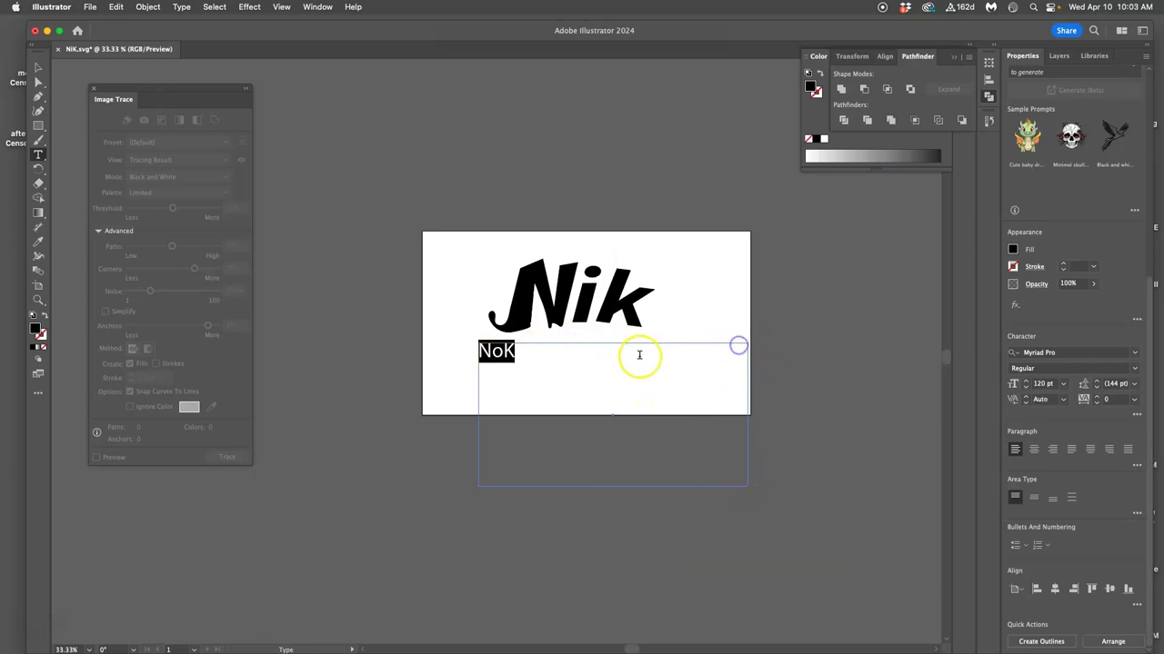
click(39, 69)
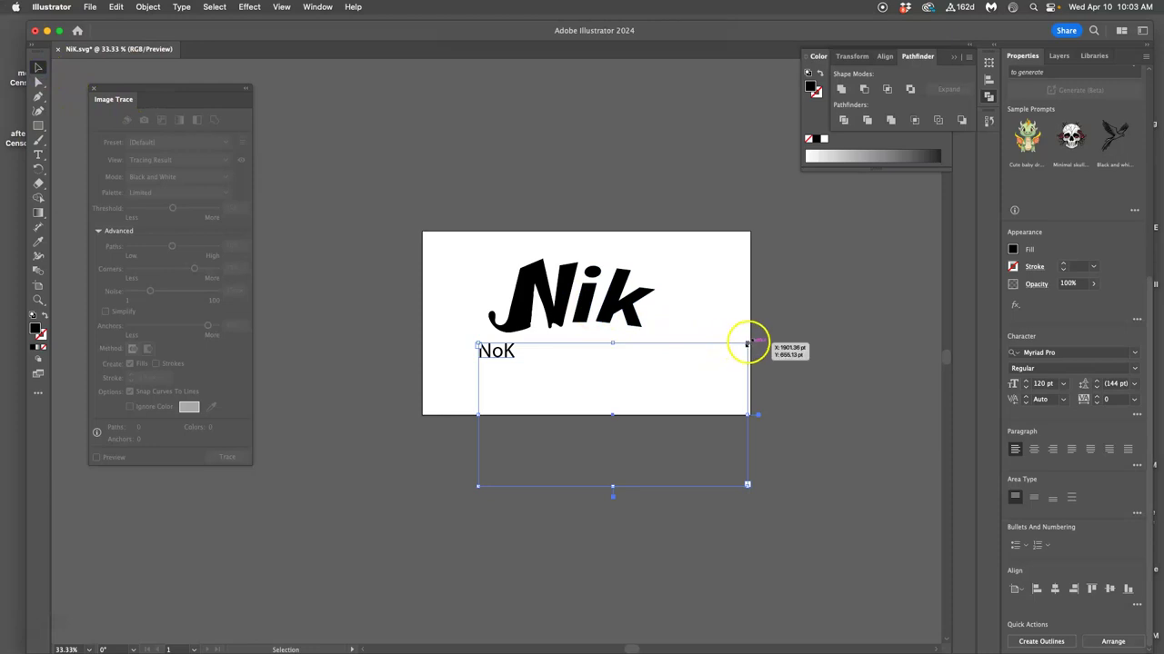
mouse_move(747, 343)
mouse_down()
mouse_move(644, 374)
mouse_move(831, 281)
mouse_move(555, 377)
mouse_move(663, 346)
mouse_move(694, 362)
mouse_up()
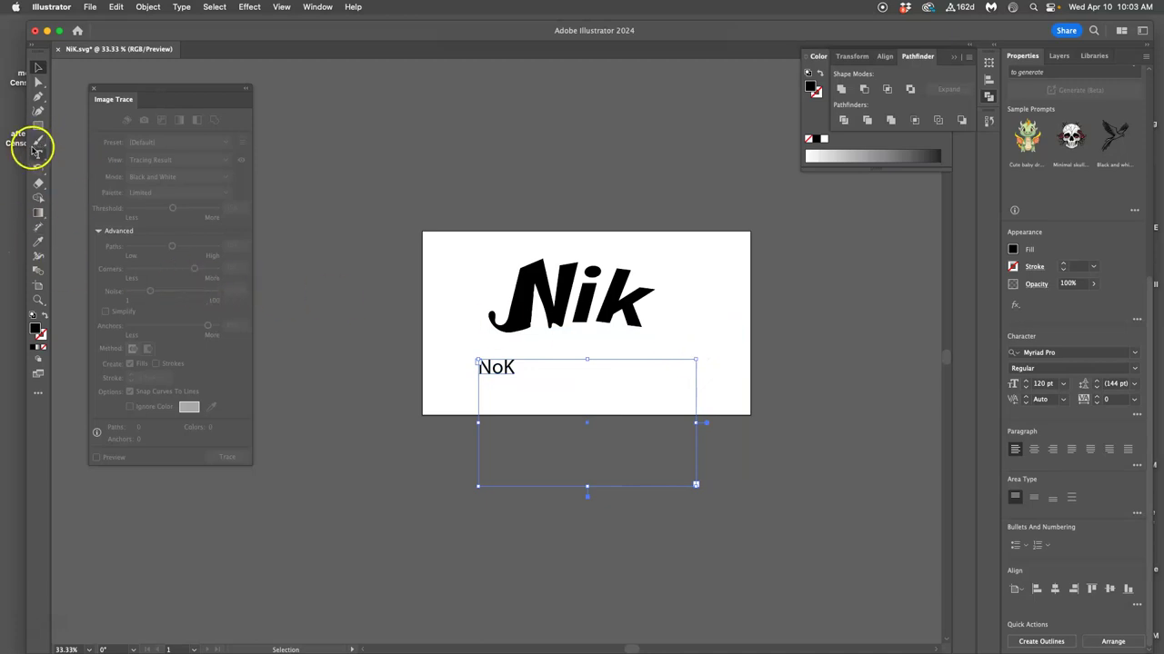
click(1062, 56)
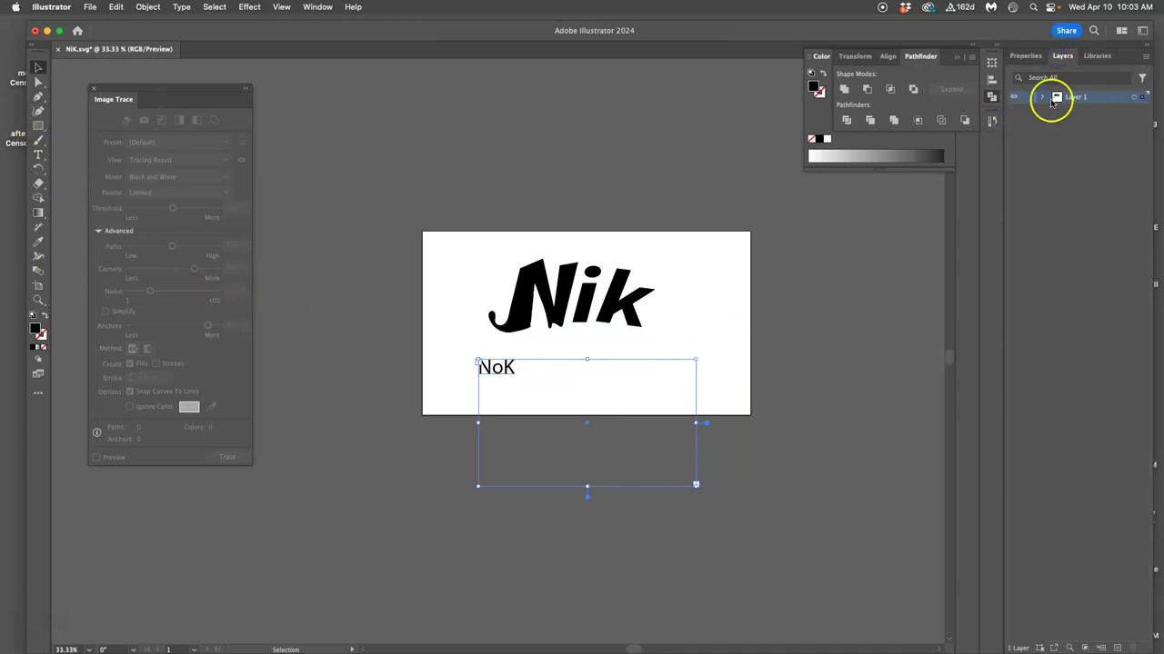
click(1042, 96)
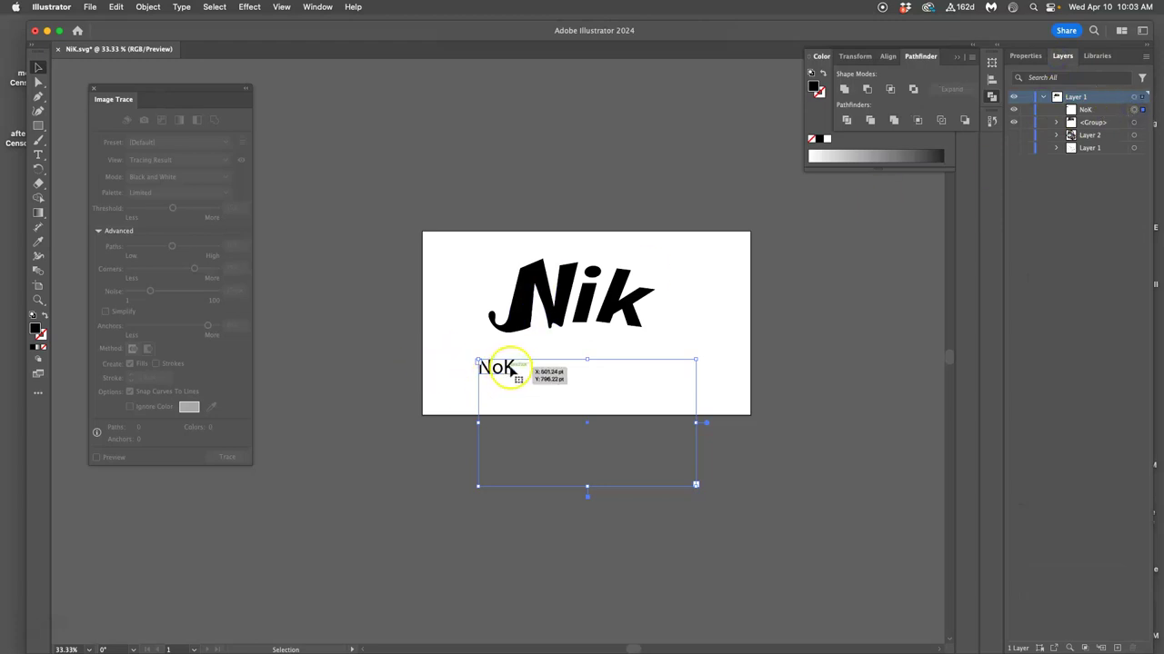
Change the NoK text's font to Arial Black
click(38, 155)
drag(513, 367, 474, 367)
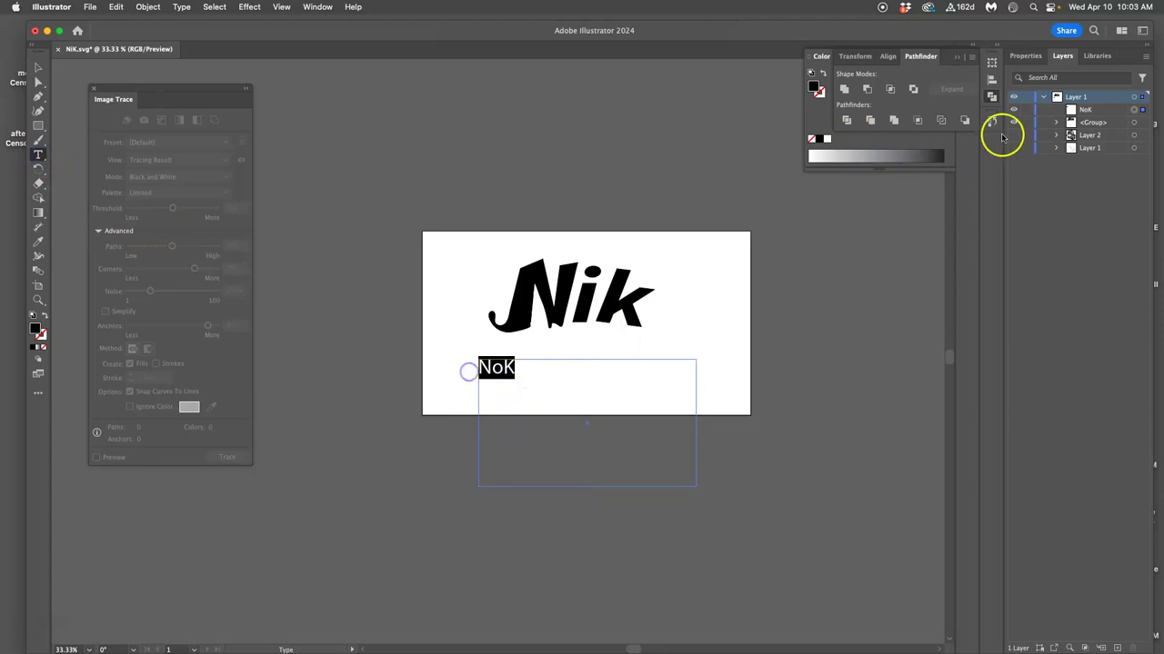
click(1024, 55)
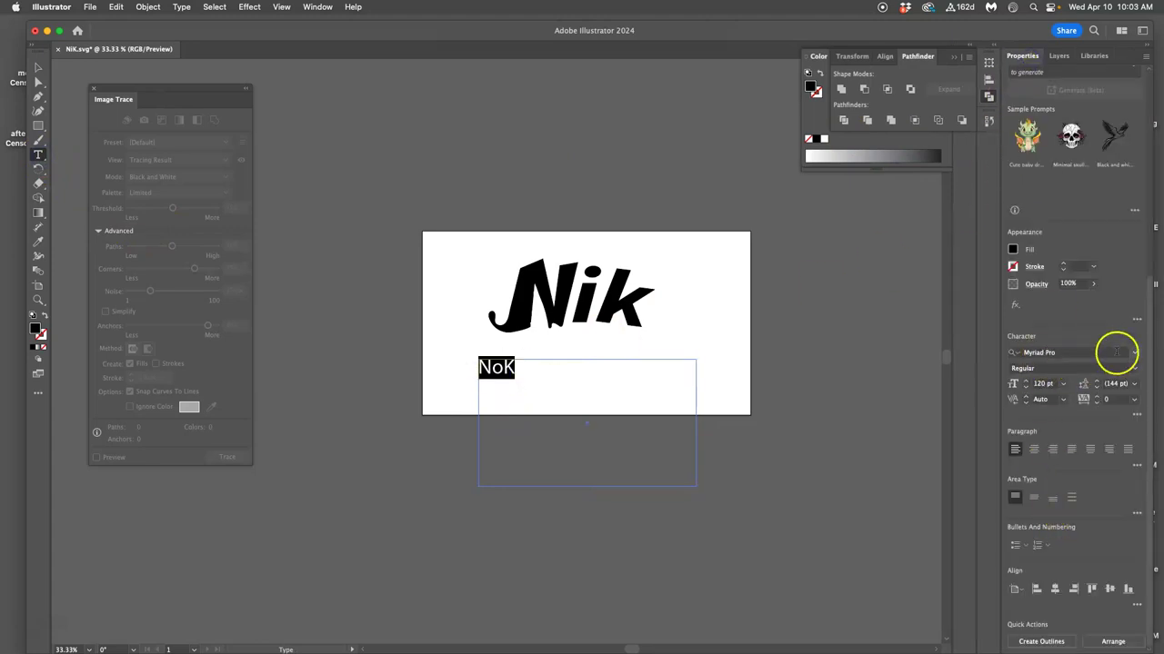
click(1134, 355)
scroll(988, 544, down, 5)
scroll(988, 544, down, 2)
click(1019, 506)
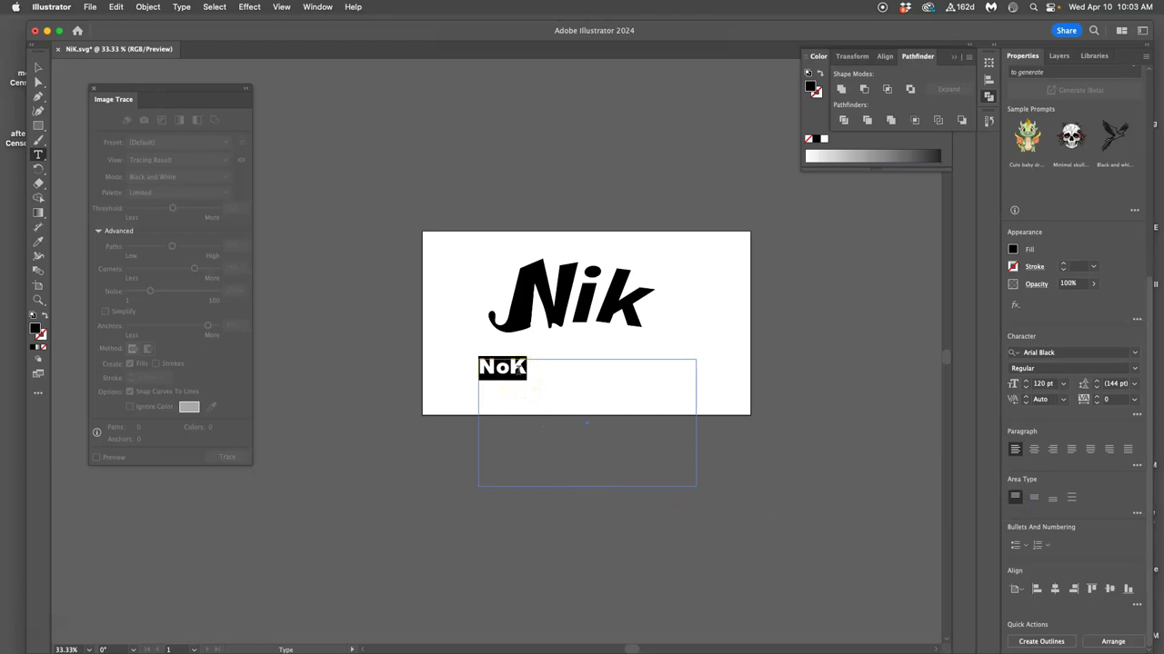
Move NoK down and right so it sits centred beneath Nik
click(518, 367)
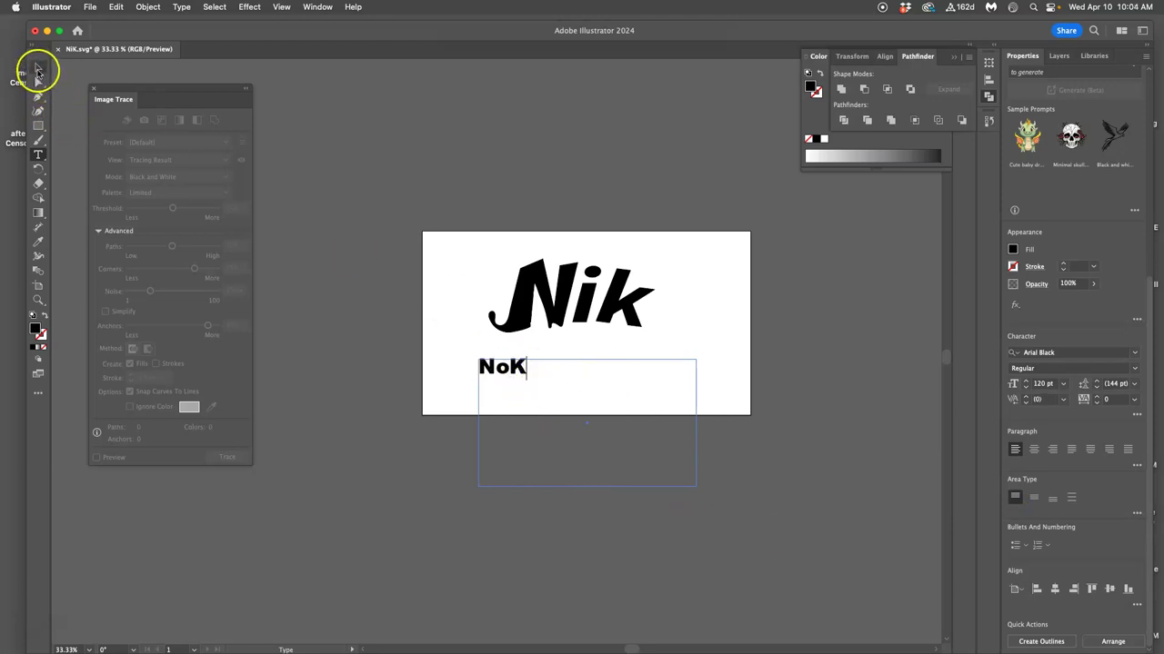
click(39, 68)
drag(491, 366, 597, 390)
Copy the NoK text and paste it as a second Arial Black type object, to become NiK
click(636, 354)
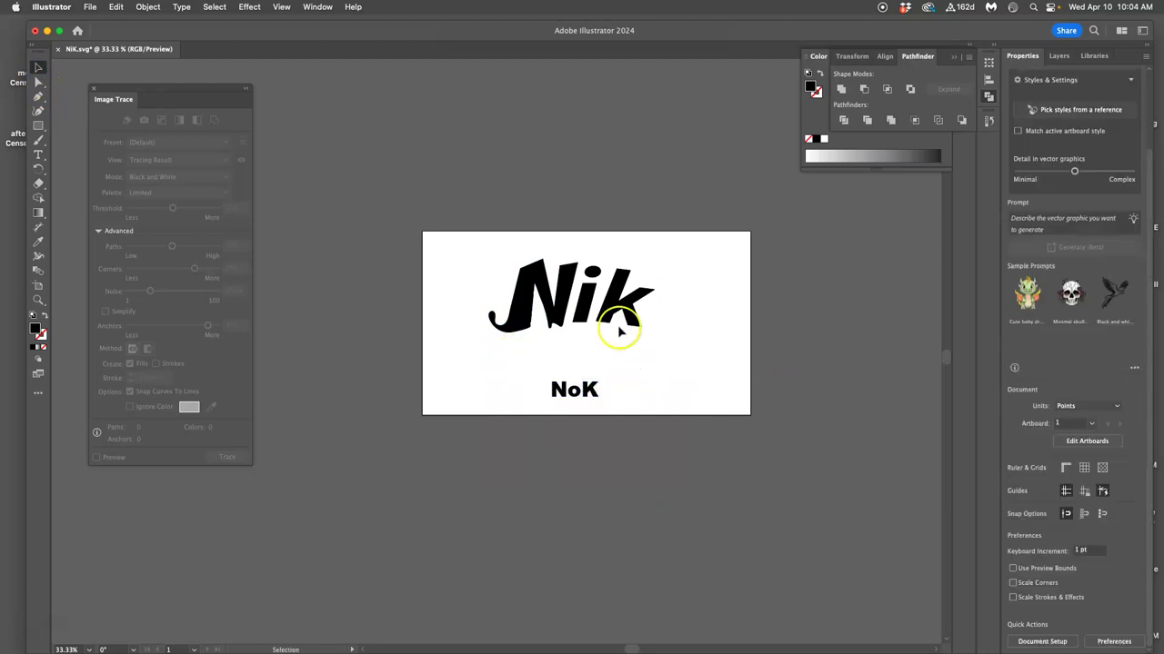
click(578, 389)
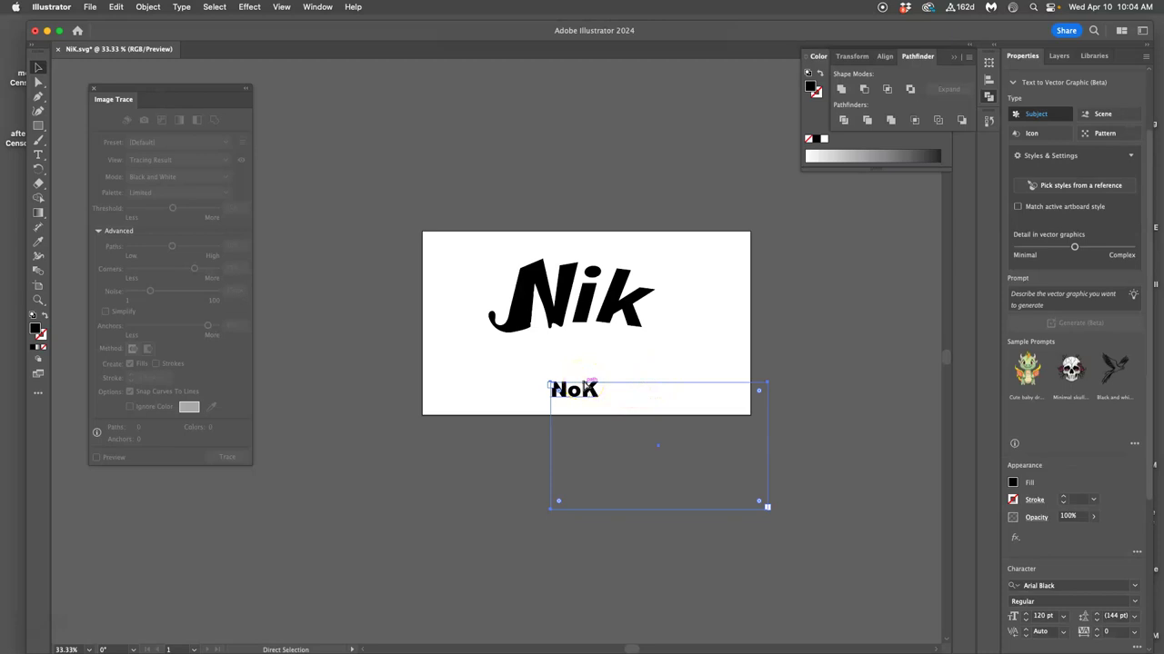
double_click(595, 395)
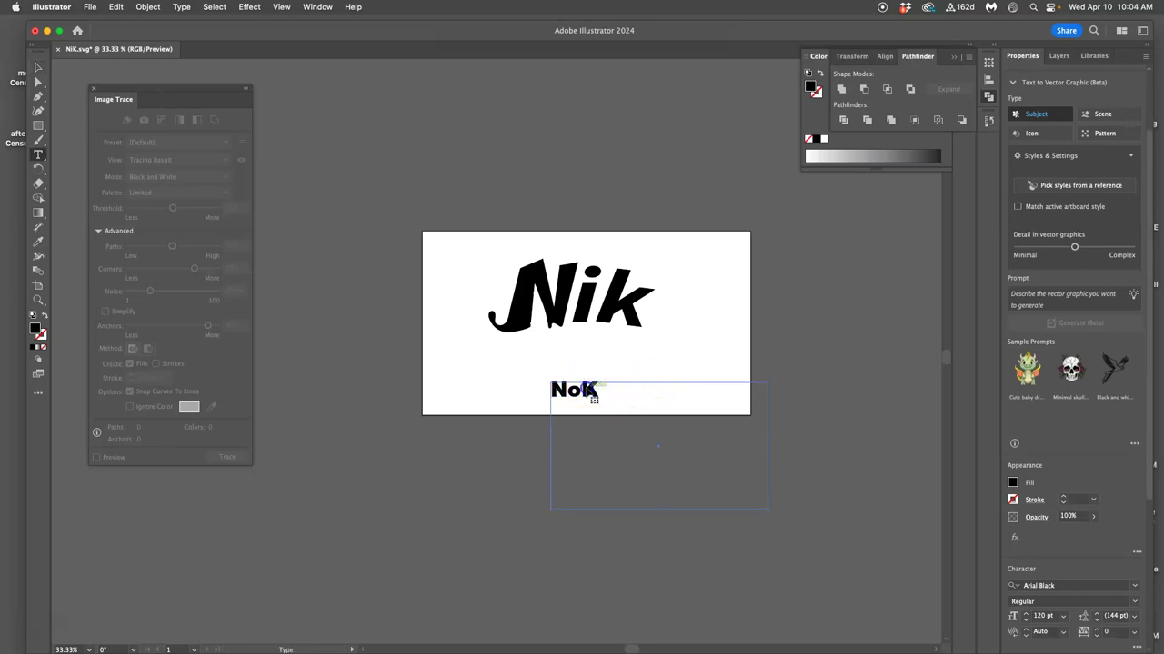
click(39, 157)
drag(596, 391, 539, 390)
key(cmd+c)
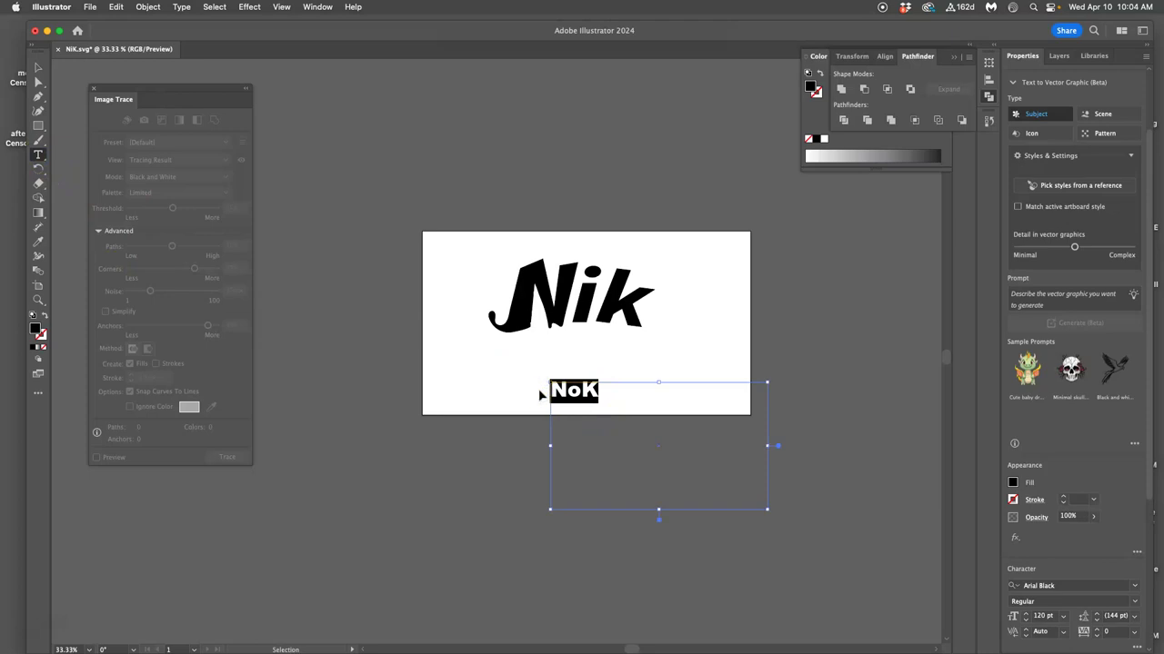
key(Escape)
click(715, 325)
key(cmd+v)
click(518, 365)
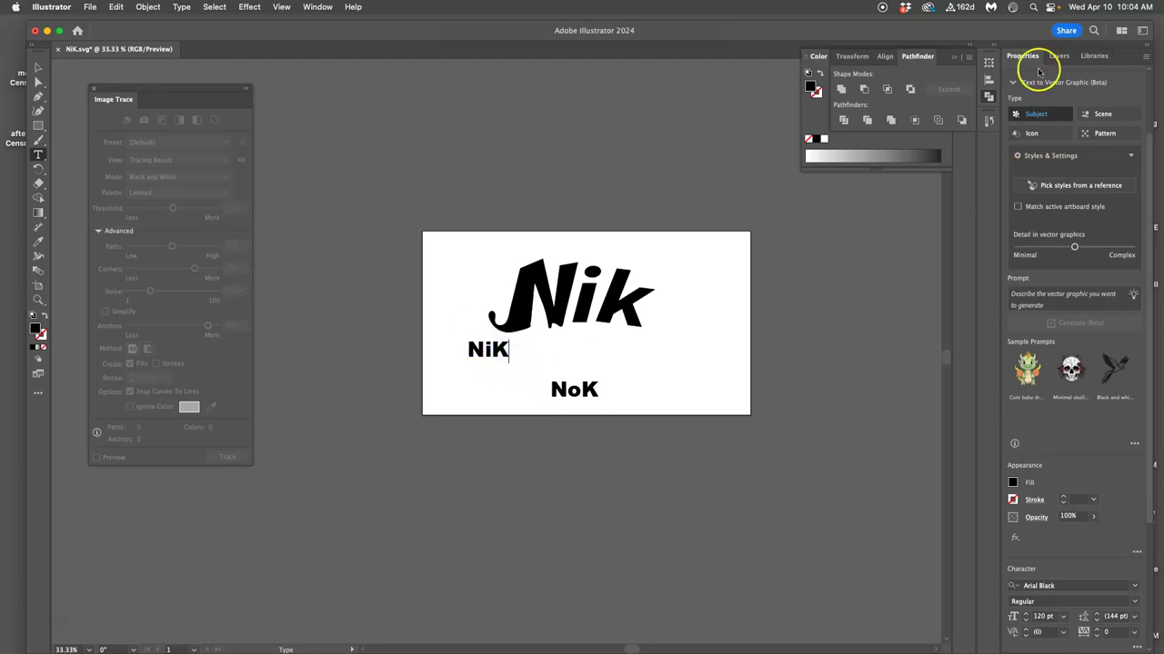
Hide the traced Nik logo group in the Layers panel
click(1059, 57)
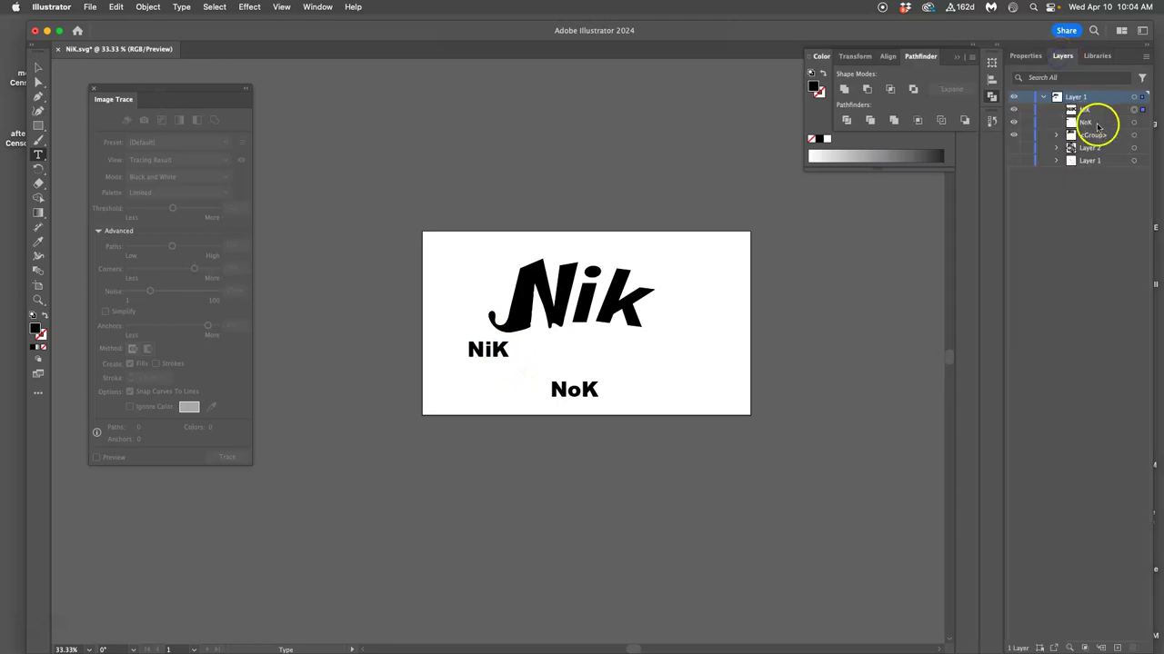
click(1014, 135)
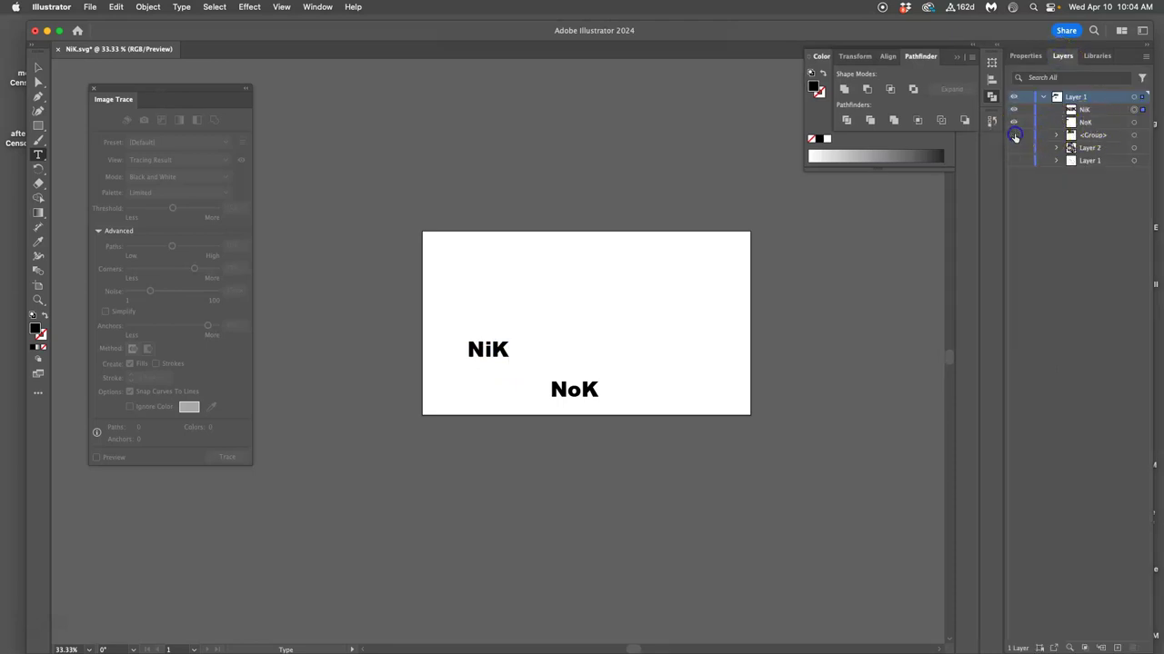
click(1090, 135)
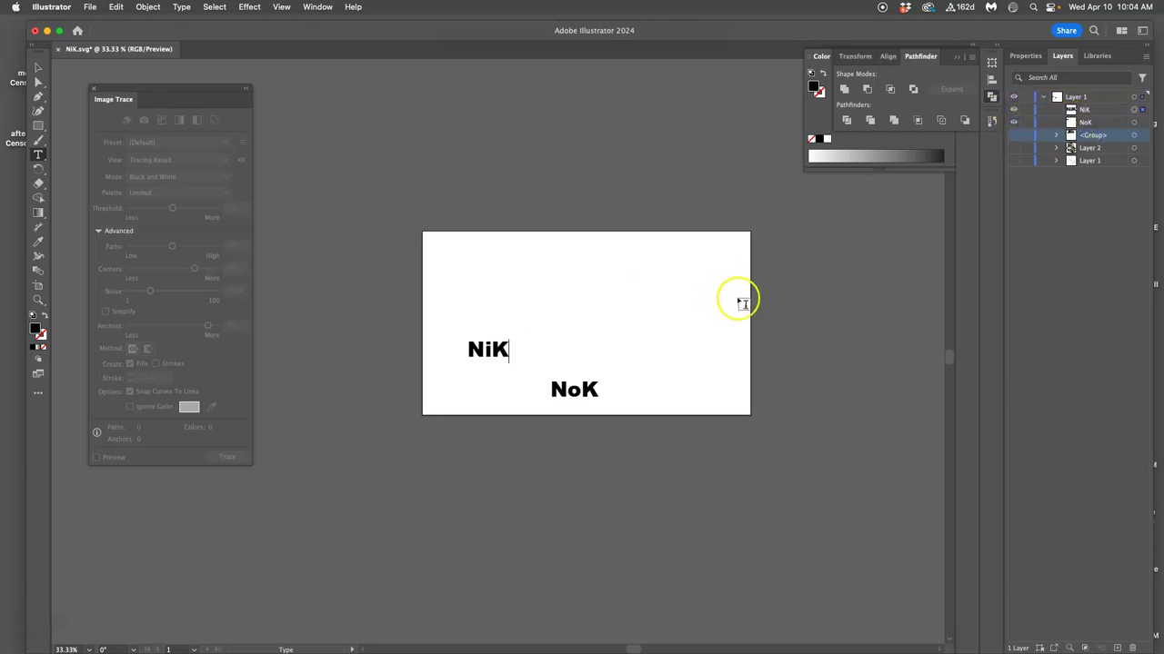
Move NiK up and to the right, then zoom in on it
click(38, 69)
drag(498, 350, 584, 280)
key(super+equal)
key(super+equal)
key(super+equal)
key(super+equal)
key(super+equal)
key(super+equal)
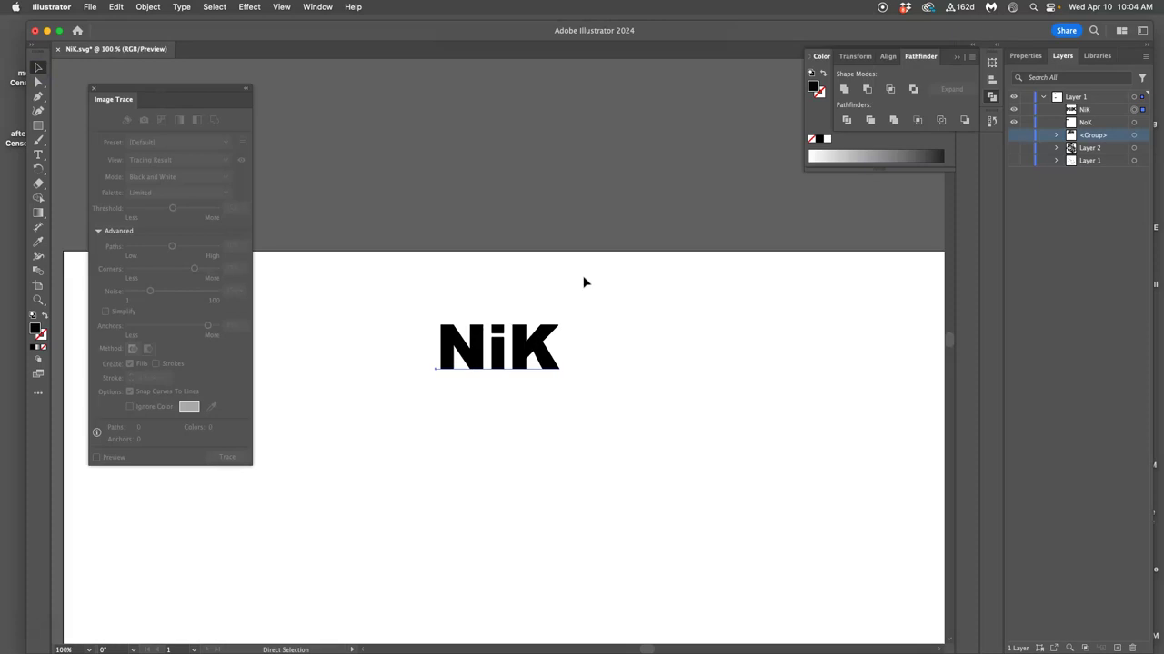
scroll(566, 382, down, 2)
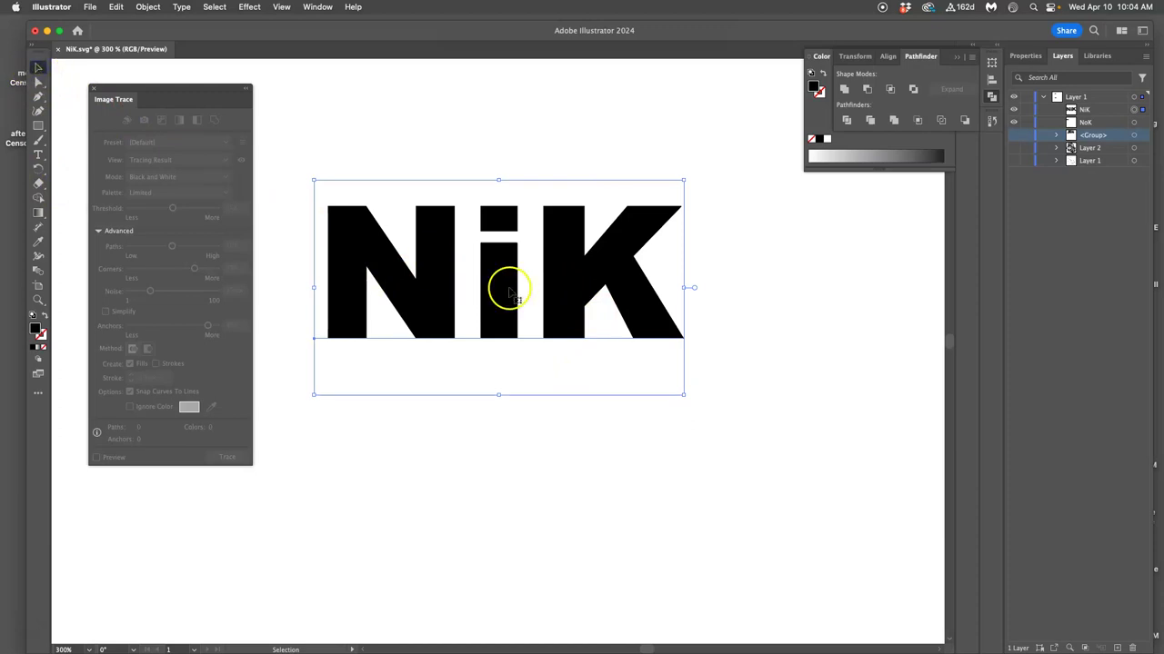
Kern the spacing between the i and K of NiK with Option+arrow keys
click(39, 156)
click(351, 226)
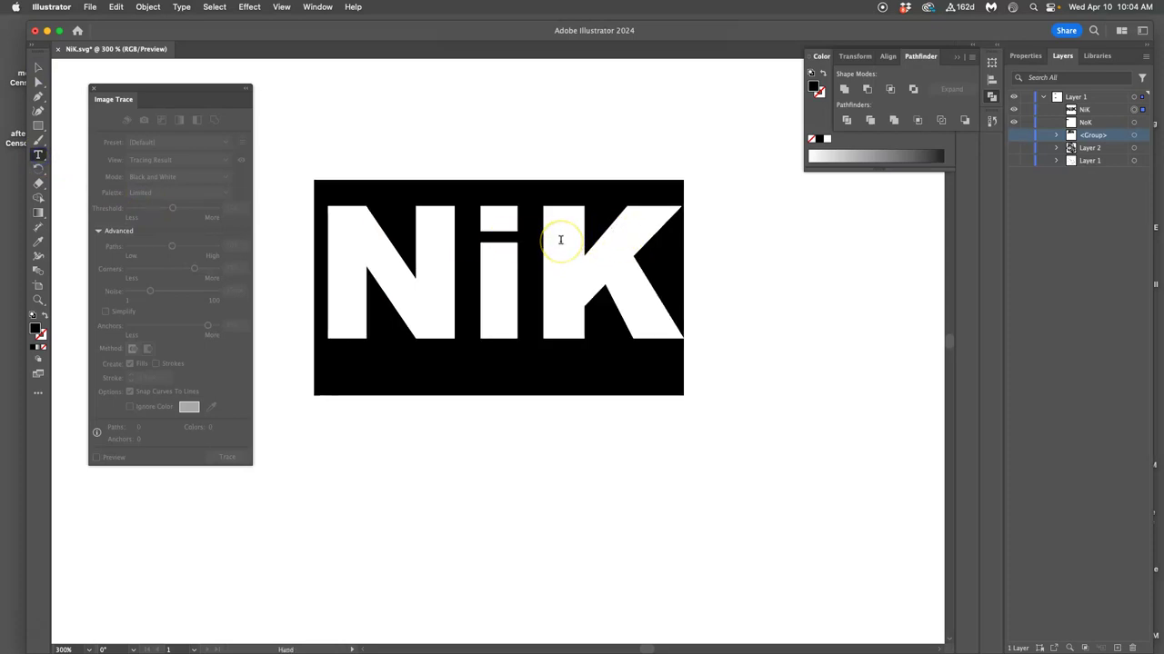
key(alt+Left)
key(alt+Left)
key(alt+Left)
key(alt+Left)
key(alt+Left)
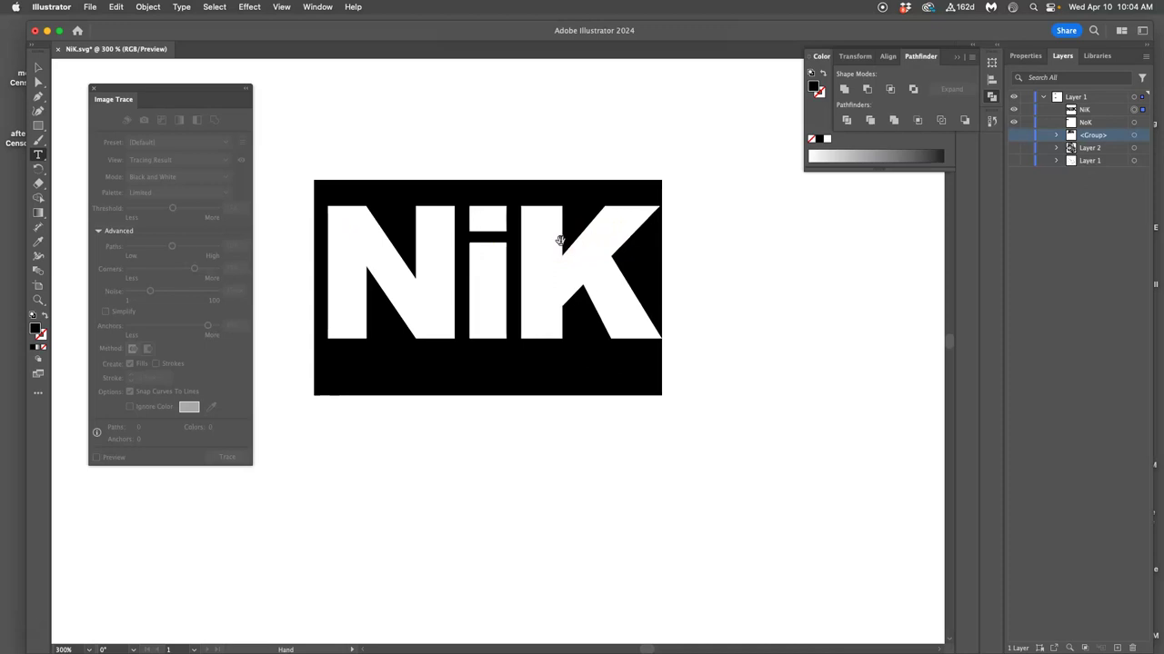
key(alt+Right)
key(alt+Right)
key(alt+Right)
key(alt+Right)
key(alt+Right)
key(alt+Right)
key(alt+Right)
key(alt+Left)
key(alt+Left)
key(alt+Left)
key(alt+Right)
key(alt+Right)
key(alt+Left)
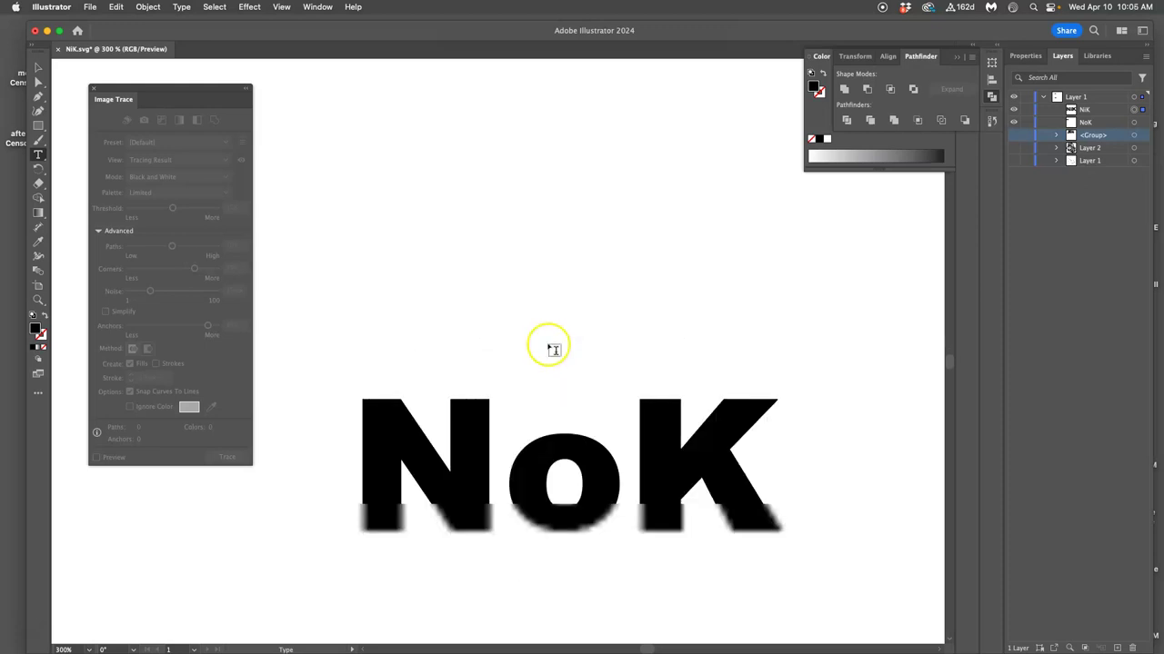
Select all letters of NoK and tighten their tracking
click(1133, 123)
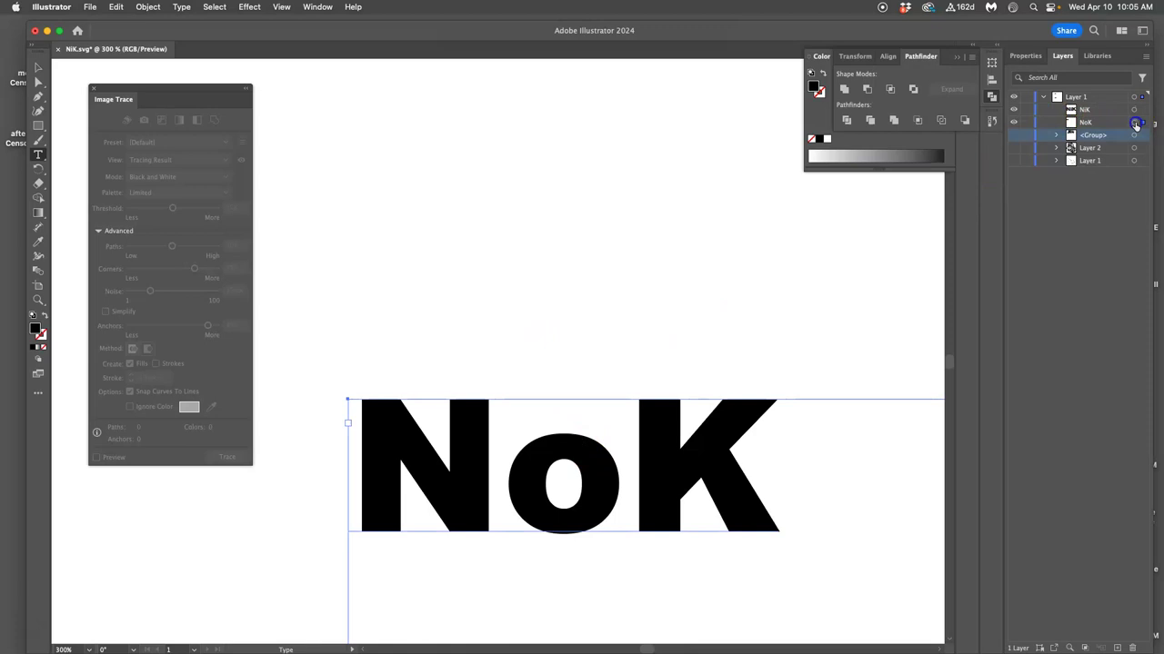
click(657, 468)
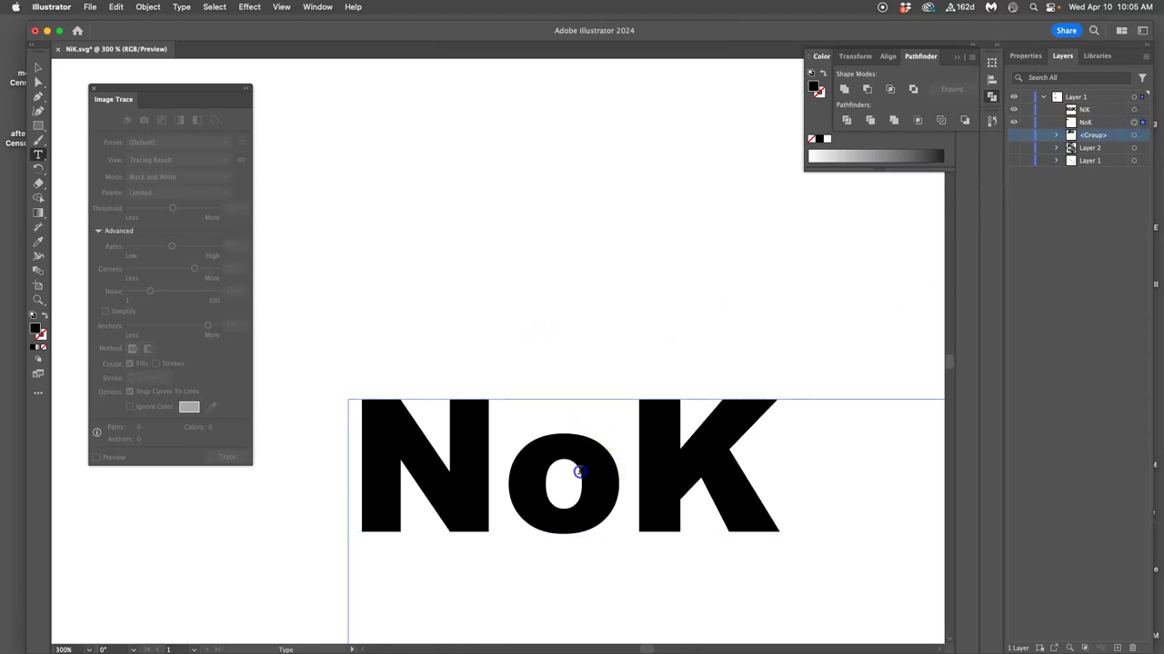
drag(576, 473, 513, 472)
drag(759, 473, 407, 474)
key(alt+Left)
key(alt+Left)
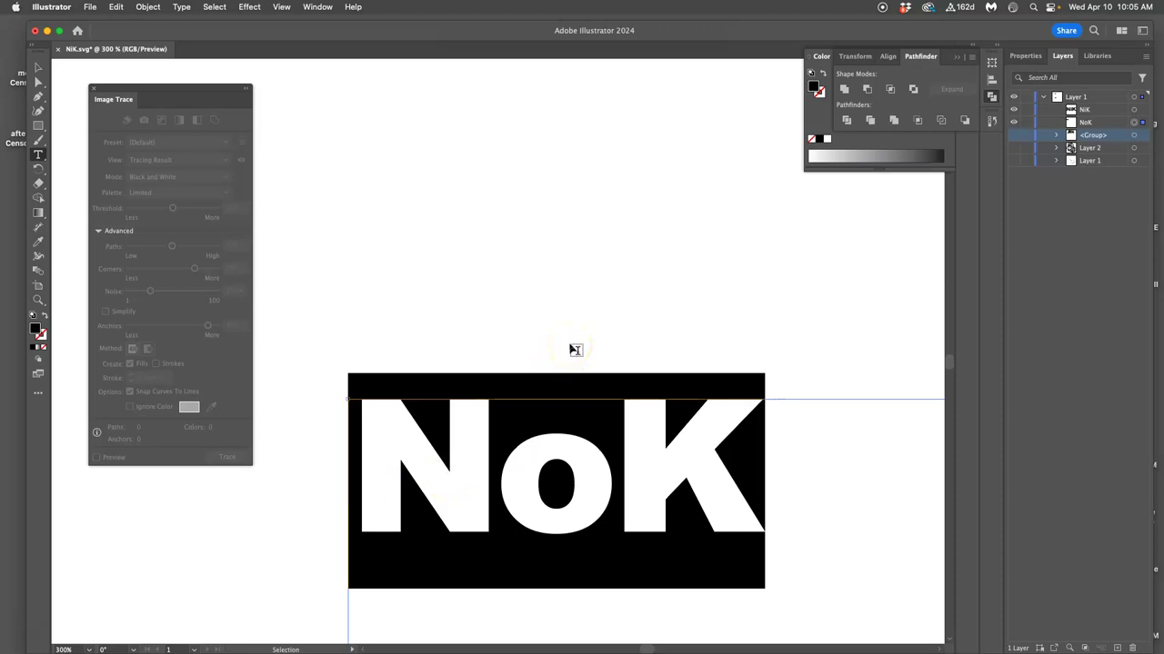
Reselect NoK and check its Character settings: Arial Black Regular, 120 pt, tracking −40
key(super+minus)
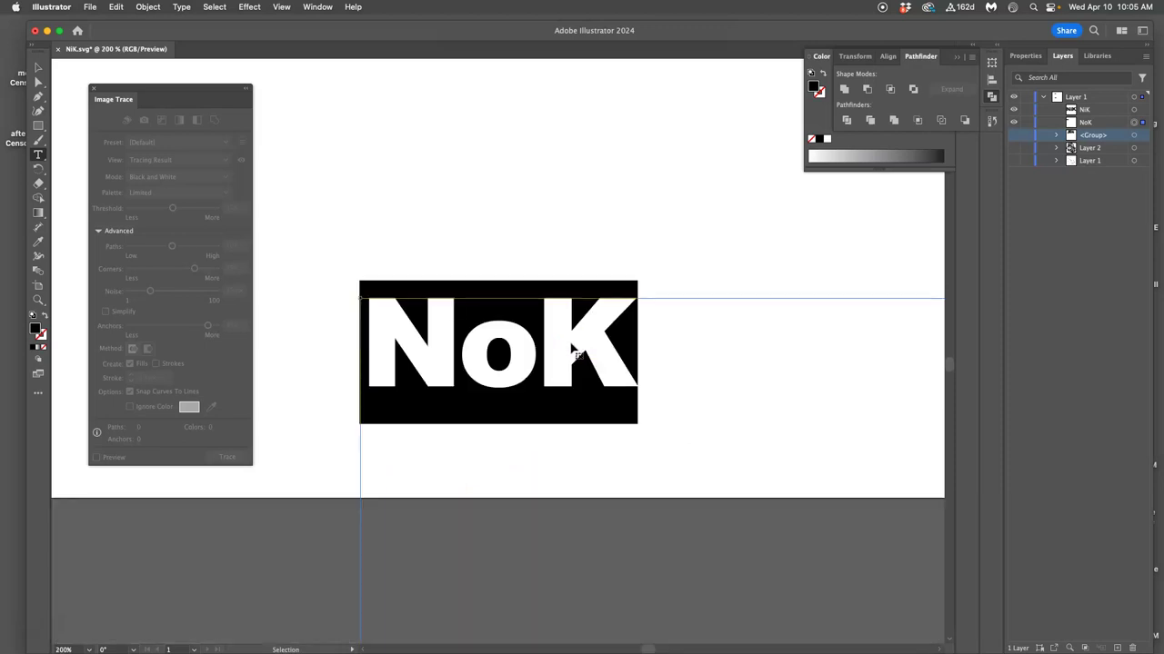
click(1027, 59)
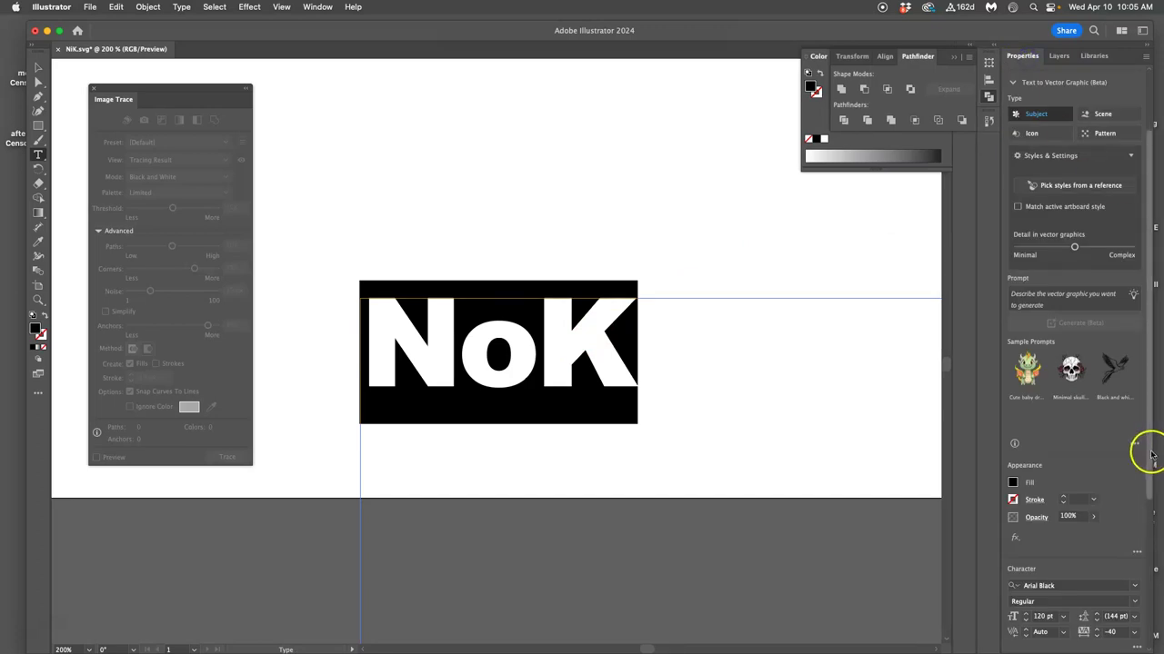
scroll(1137, 445, down, 5)
click(533, 338)
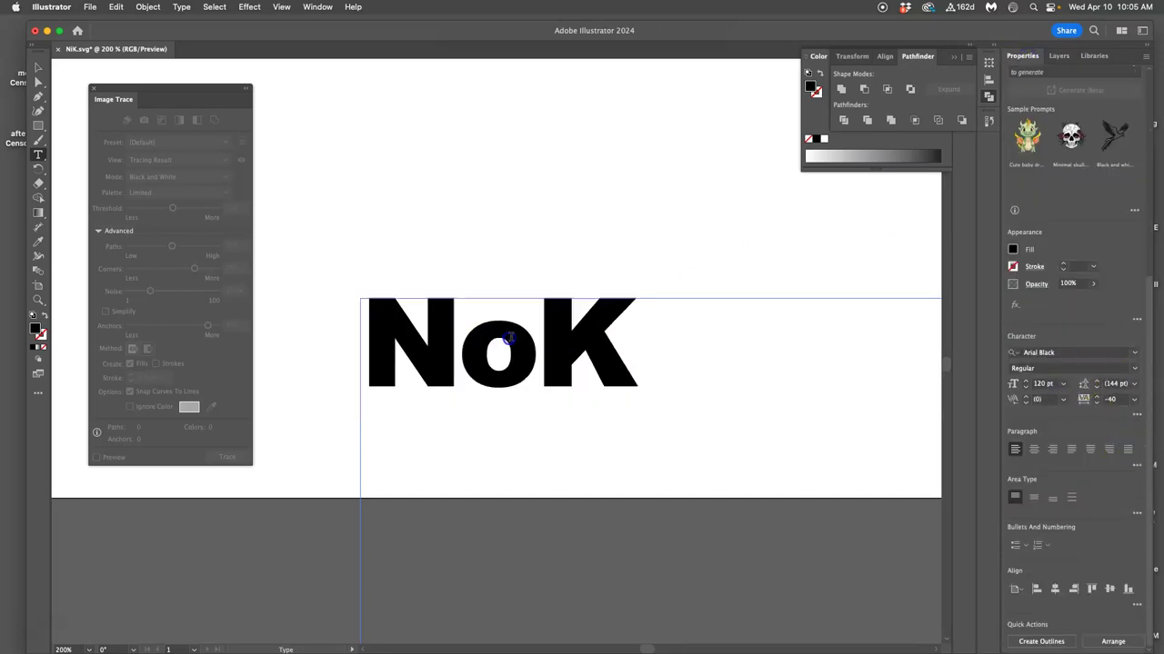
drag(603, 337, 336, 335)
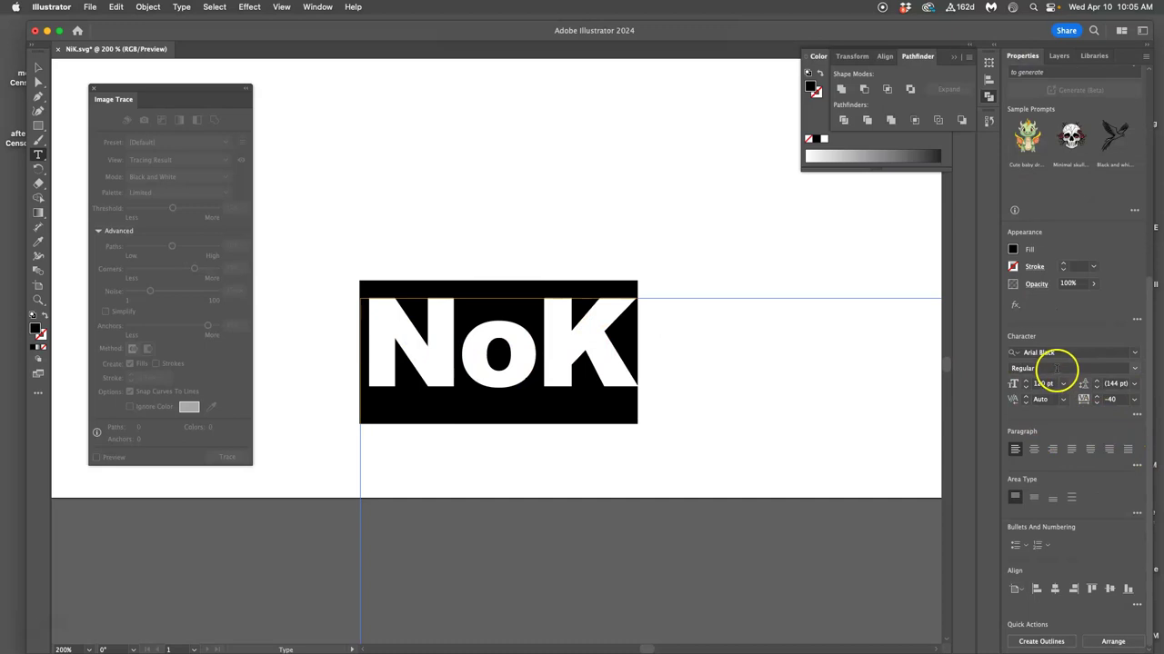
click(1135, 367)
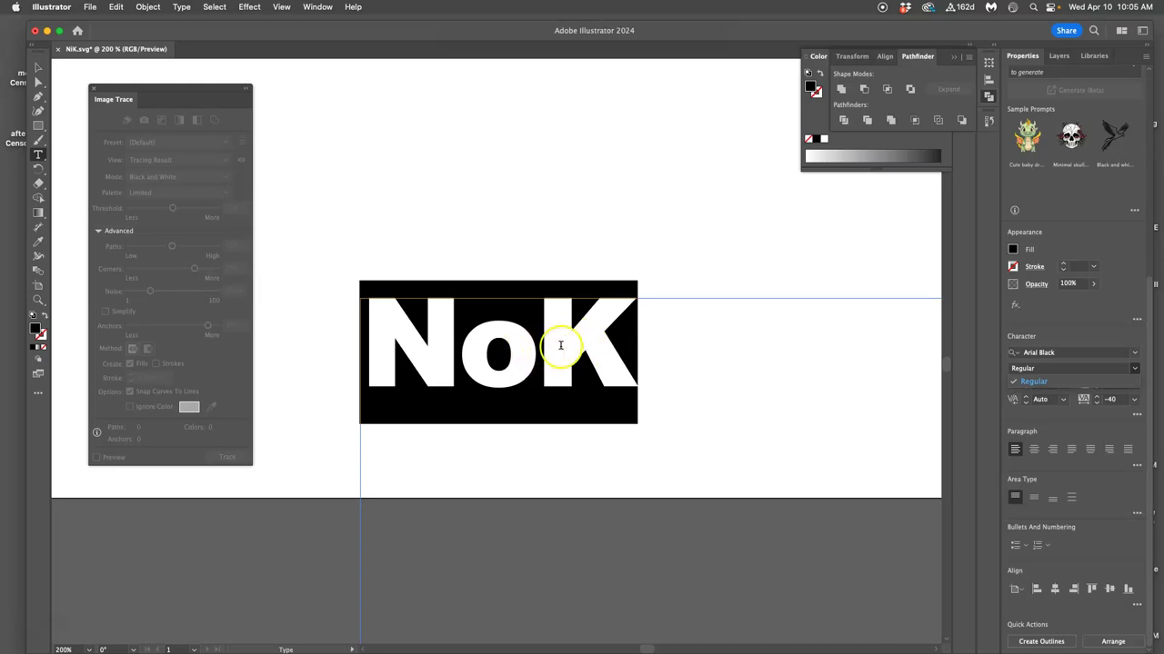
click(634, 265)
Place the caret inside the NoK text and try the text context menu, then dismiss it
click(630, 353)
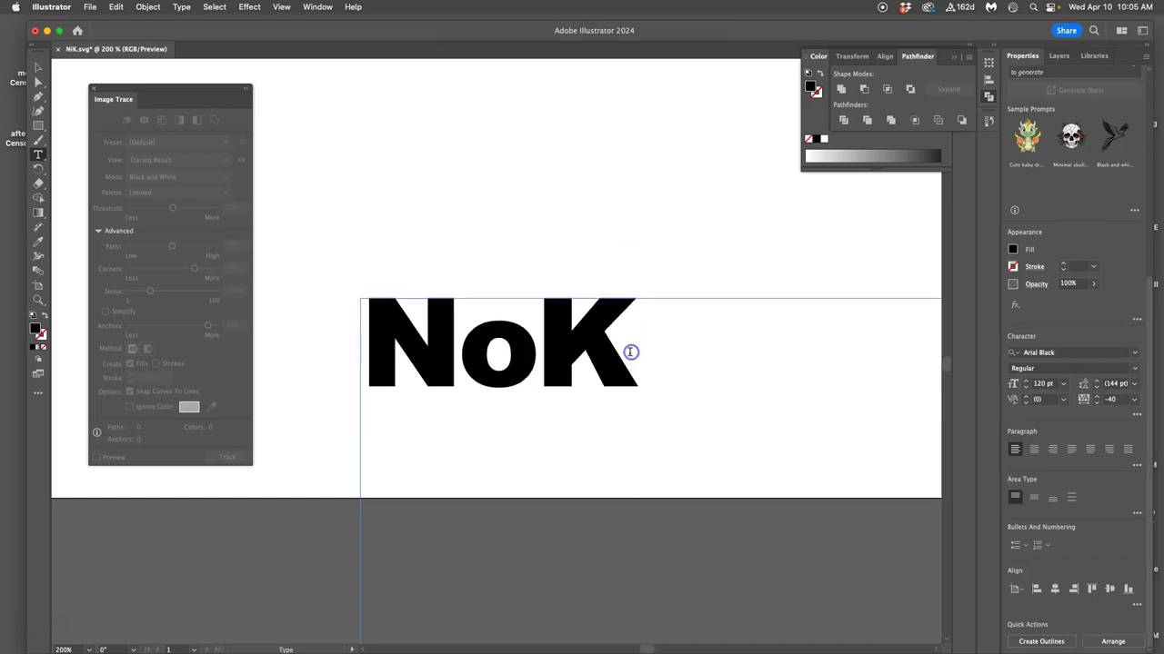
double_click(634, 356)
click(504, 376)
click(508, 382)
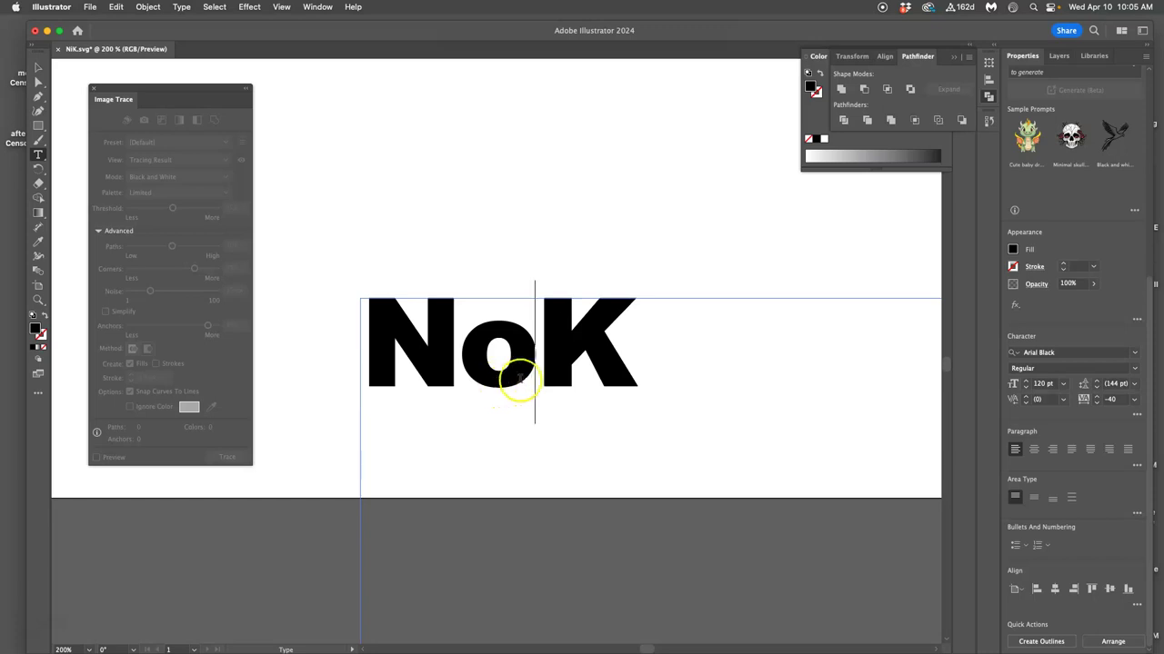
right_click(512, 386)
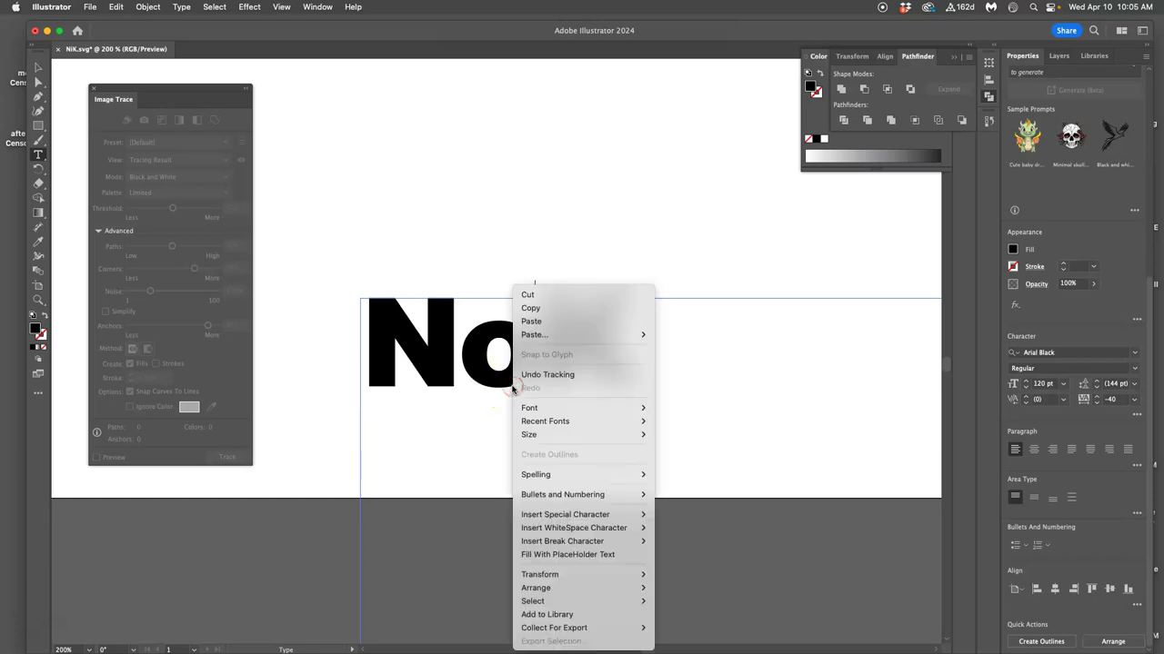
click(500, 393)
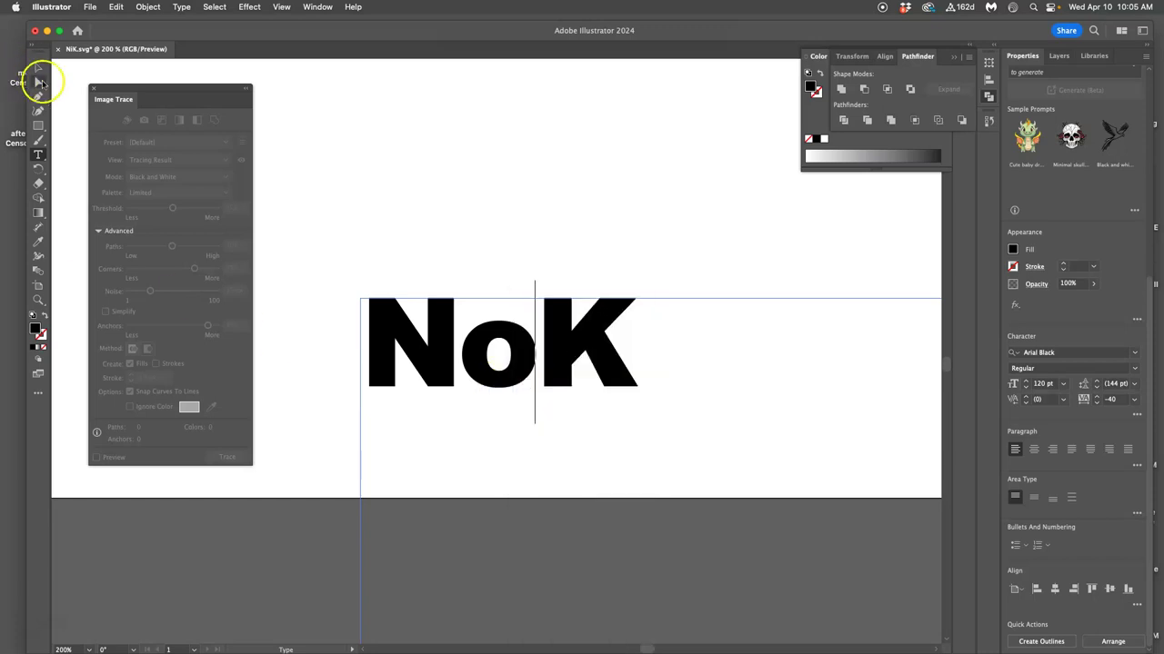
right_click(510, 379)
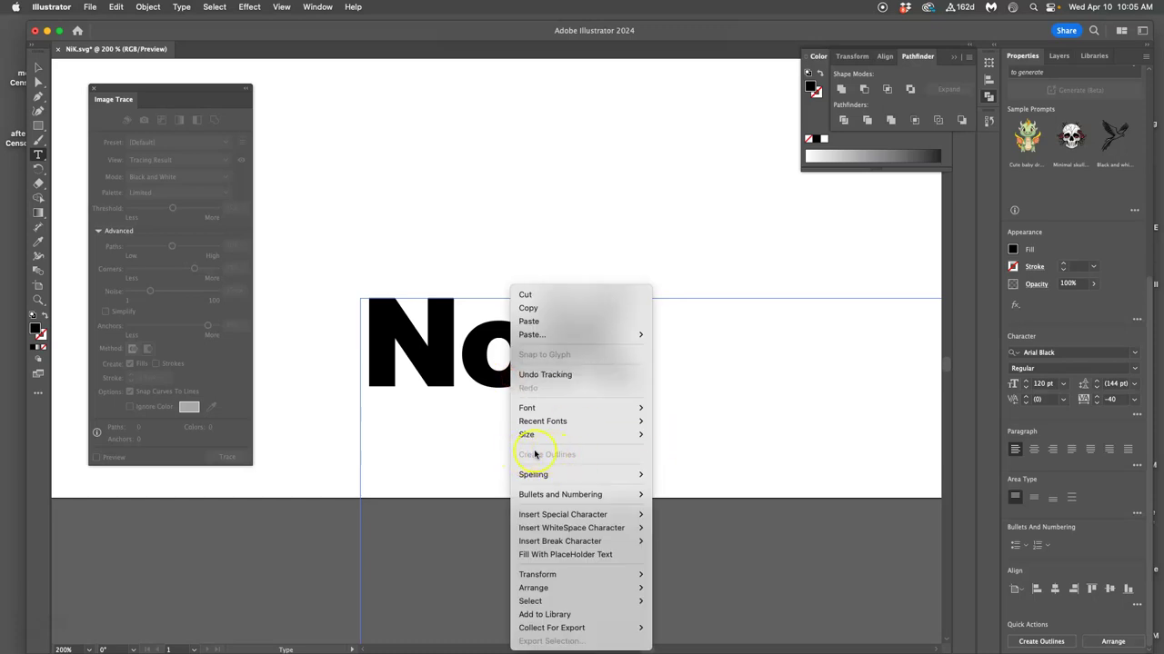
click(689, 251)
Select the whole NoK object from the Layers panel and bring up its context menu
click(1057, 55)
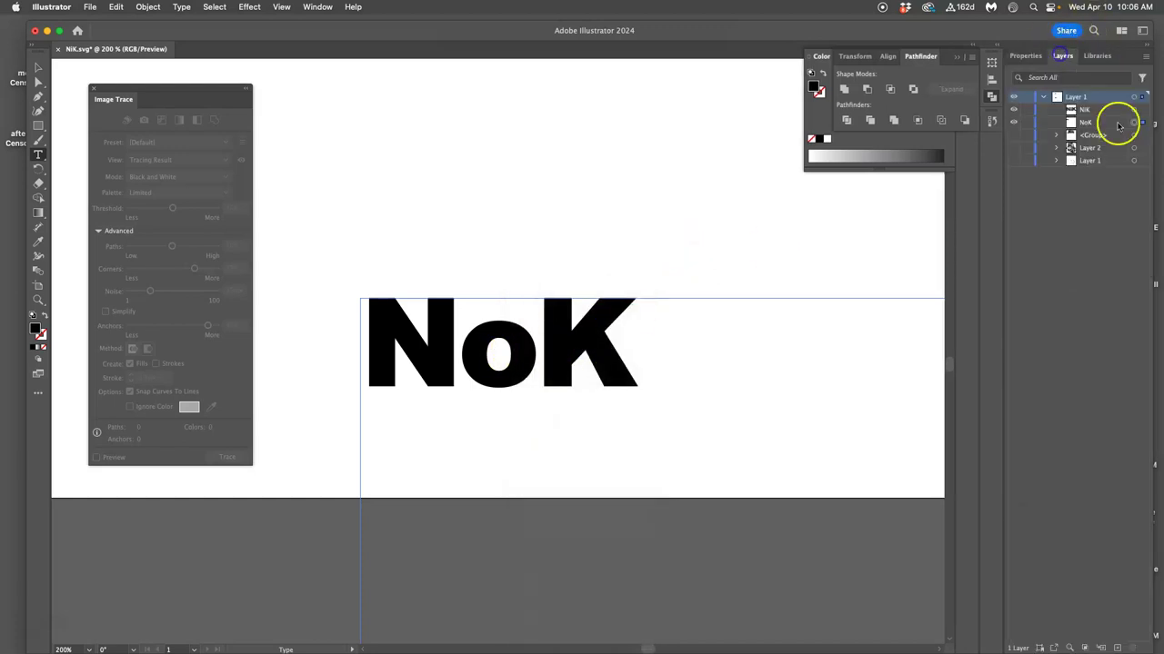
click(1134, 124)
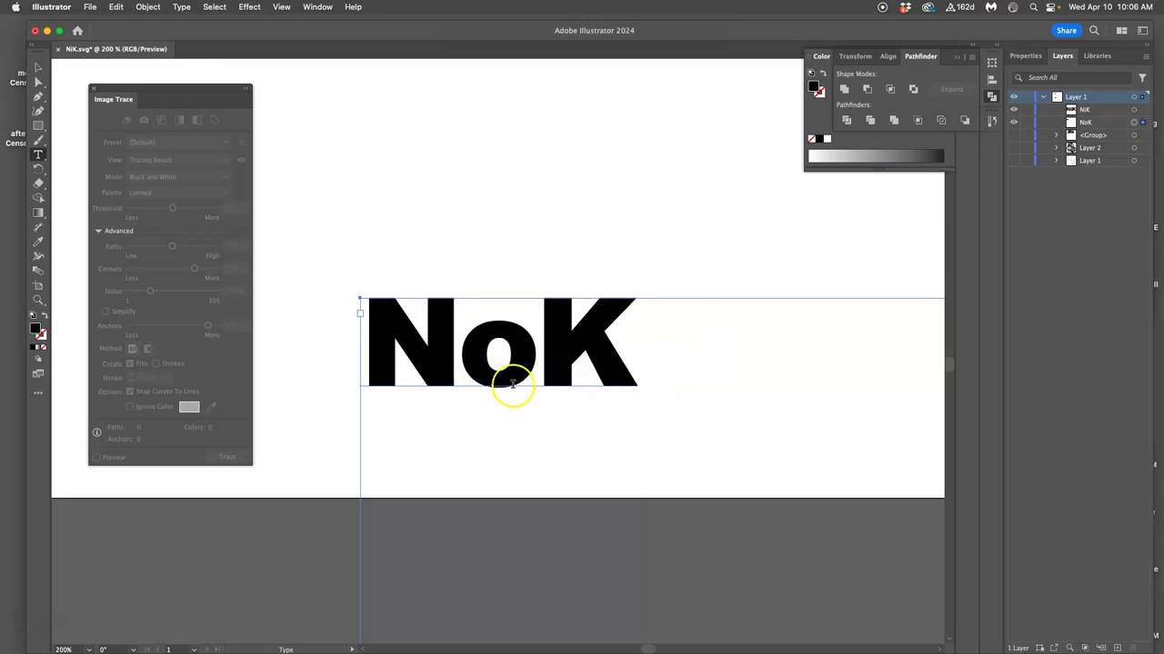
right_click(513, 384)
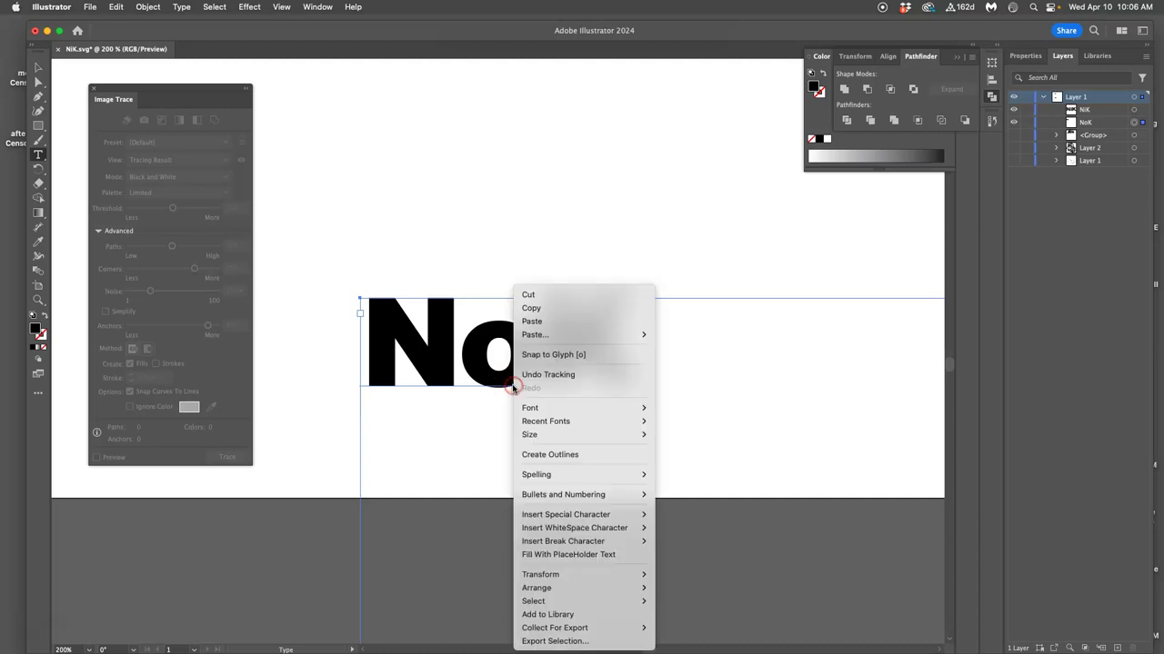
Convert NoK to outlines and enlarge the letters on the artboard
click(548, 459)
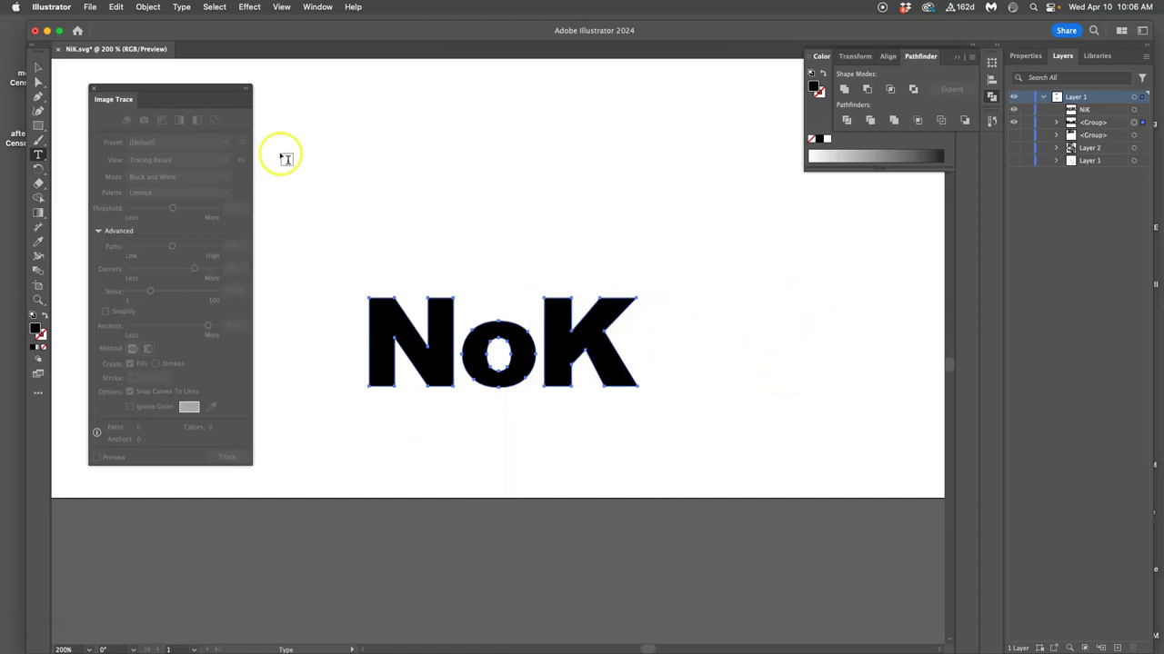
click(38, 82)
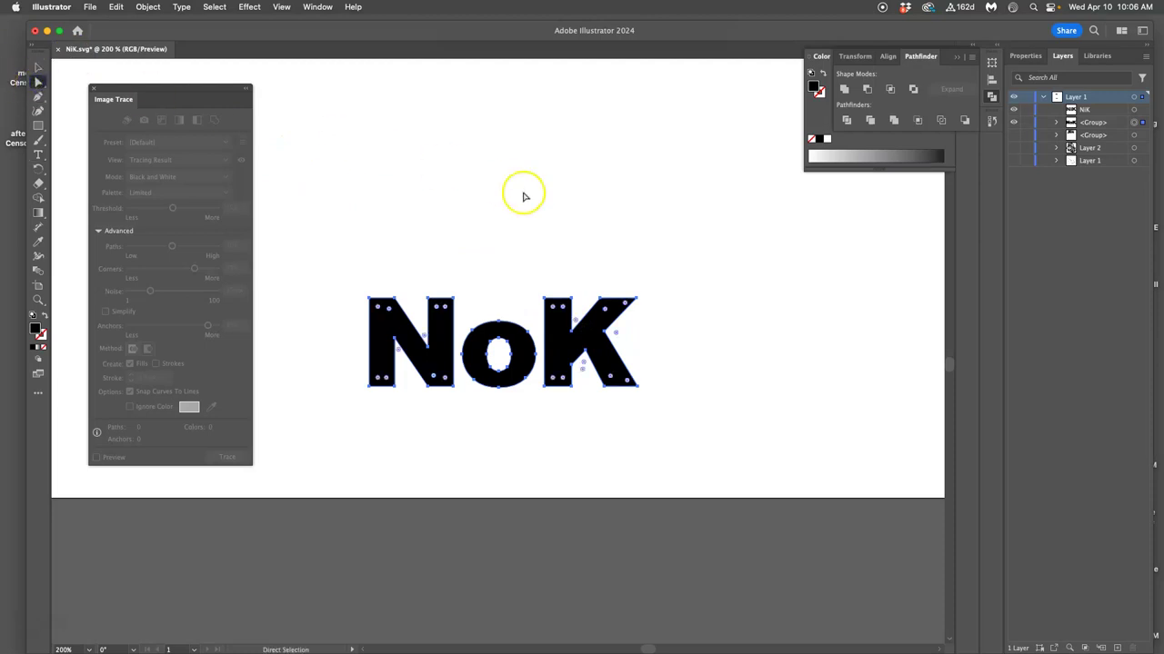
key(super+minus)
key(super+minus)
key(super+minus)
key(super+minus)
key(super+minus)
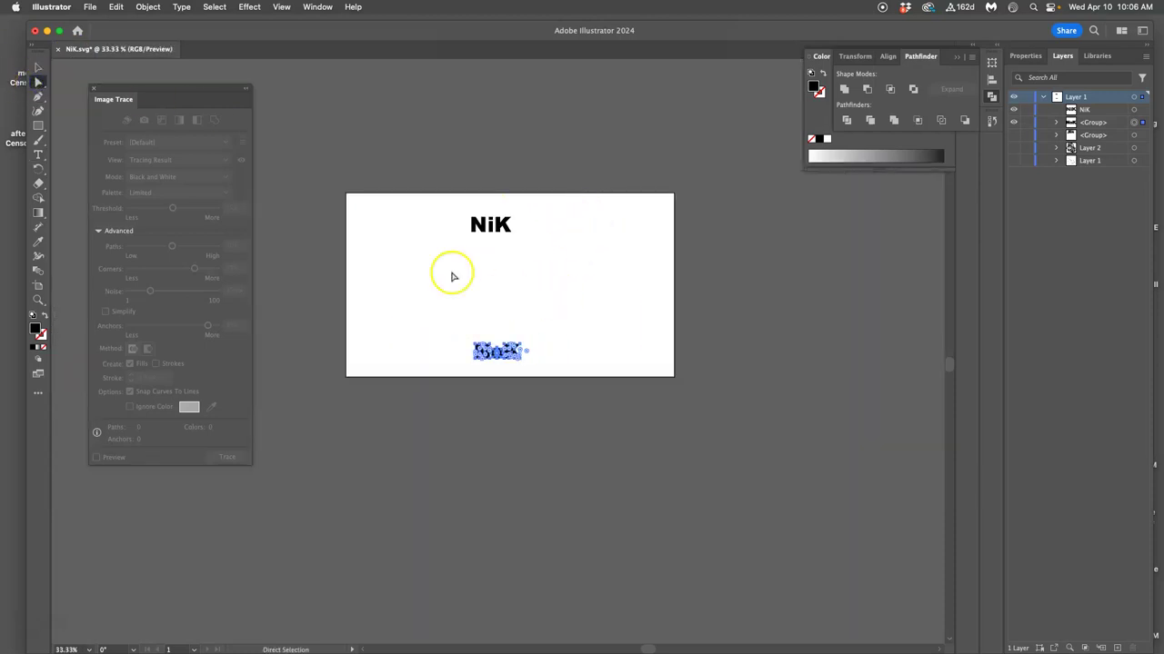
click(38, 68)
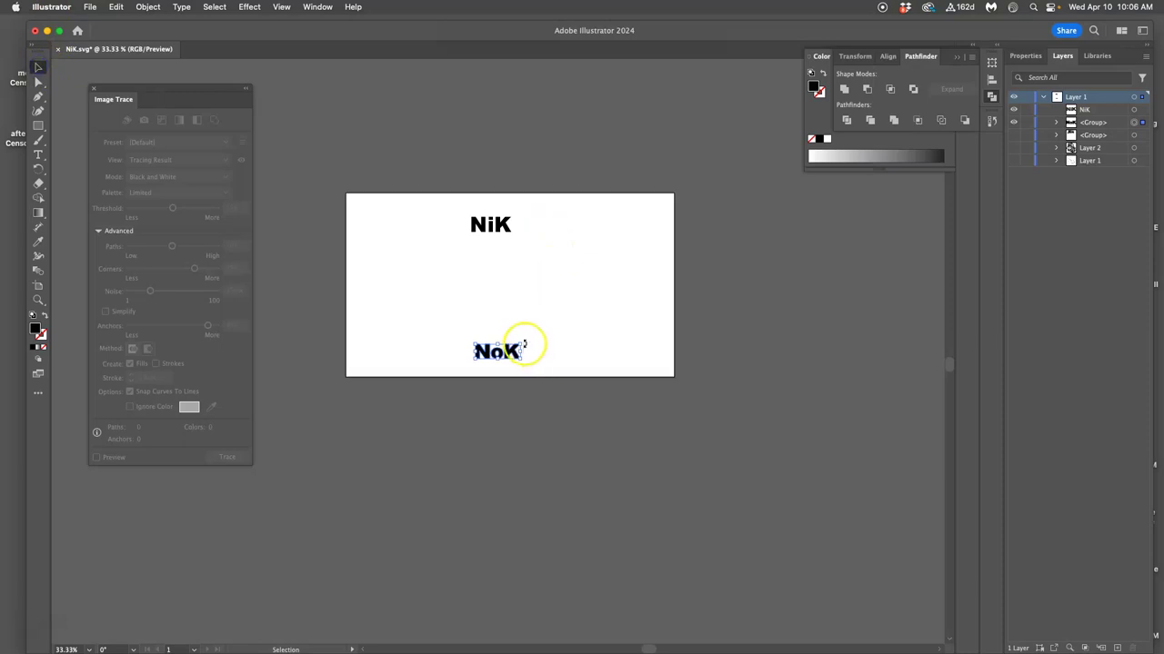
drag(520, 345, 604, 295)
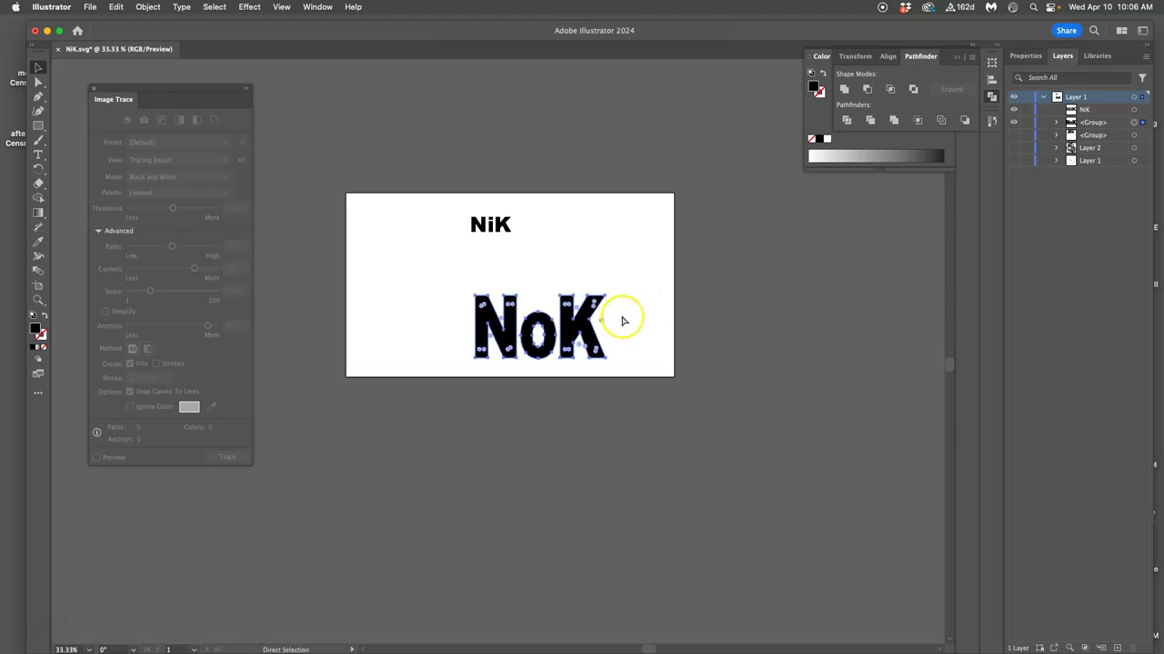
Drag the o's inner hole upward to reshape its counter
key(super+equal)
click(39, 83)
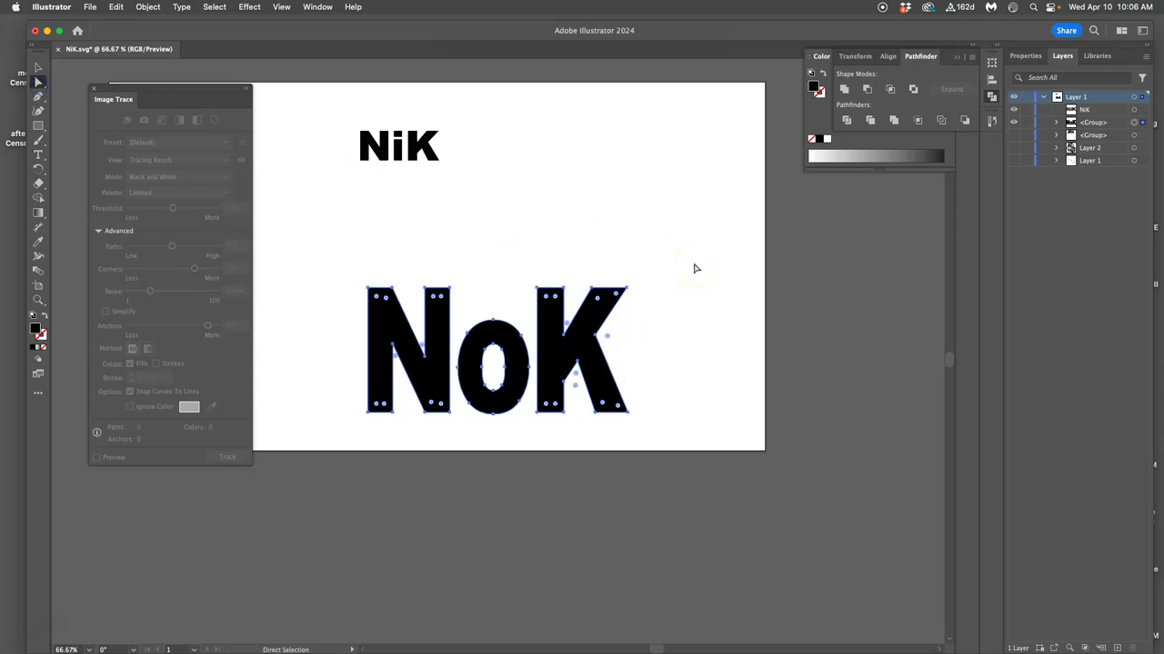
click(696, 268)
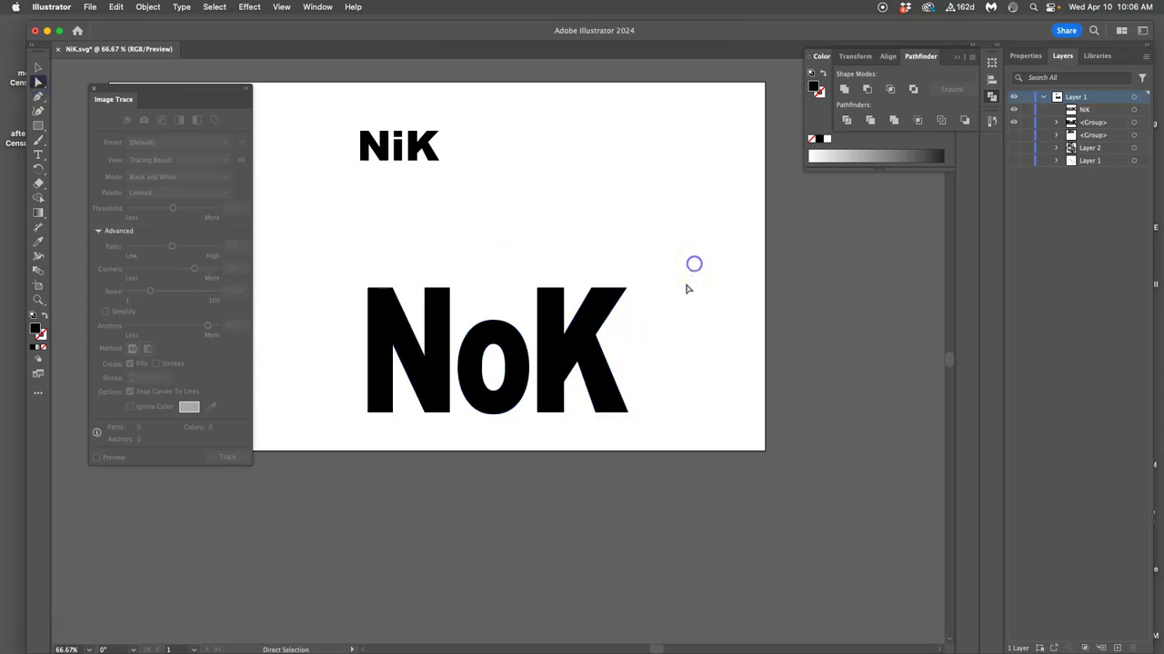
click(489, 350)
mouse_move(490, 349)
mouse_down()
mouse_move(484, 332)
mouse_move(501, 340)
mouse_up()
click(39, 68)
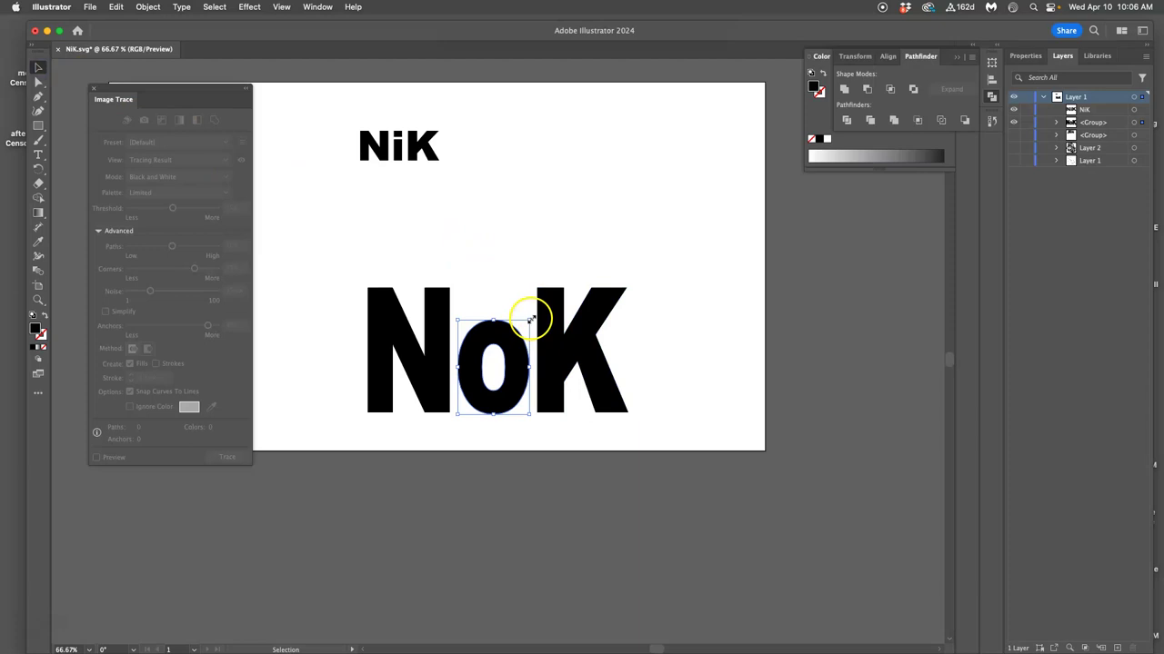
Rotate the o to lean, and drag the K's top-left corner into a slanted peak
drag(528, 313, 539, 324)
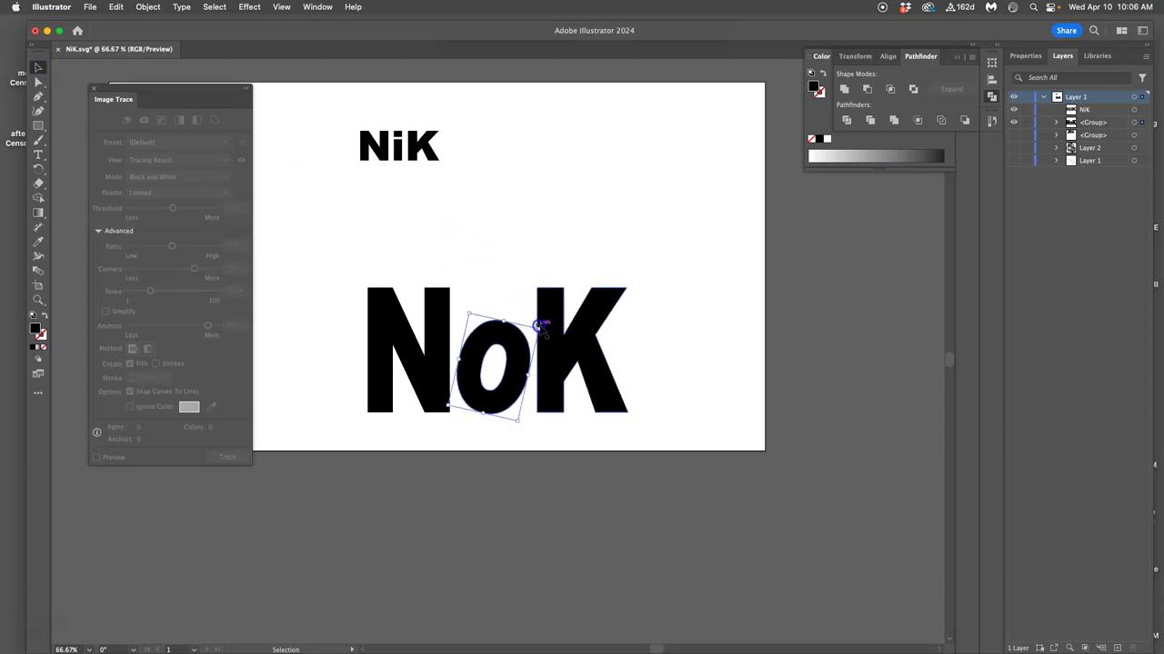
click(643, 362)
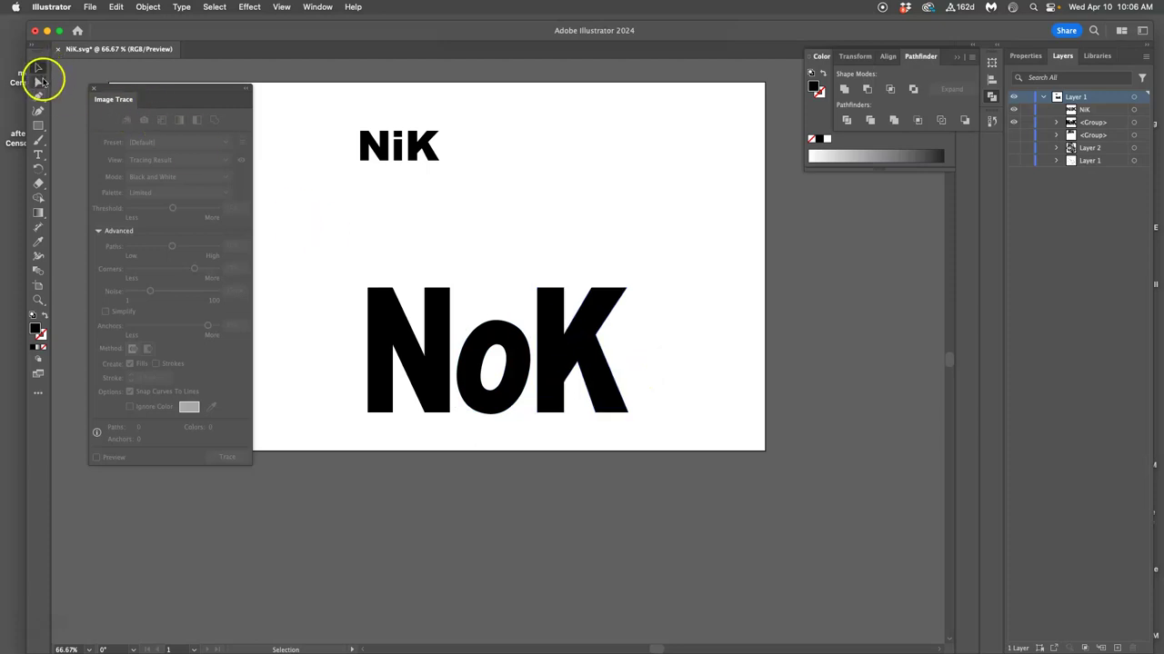
click(38, 82)
click(570, 352)
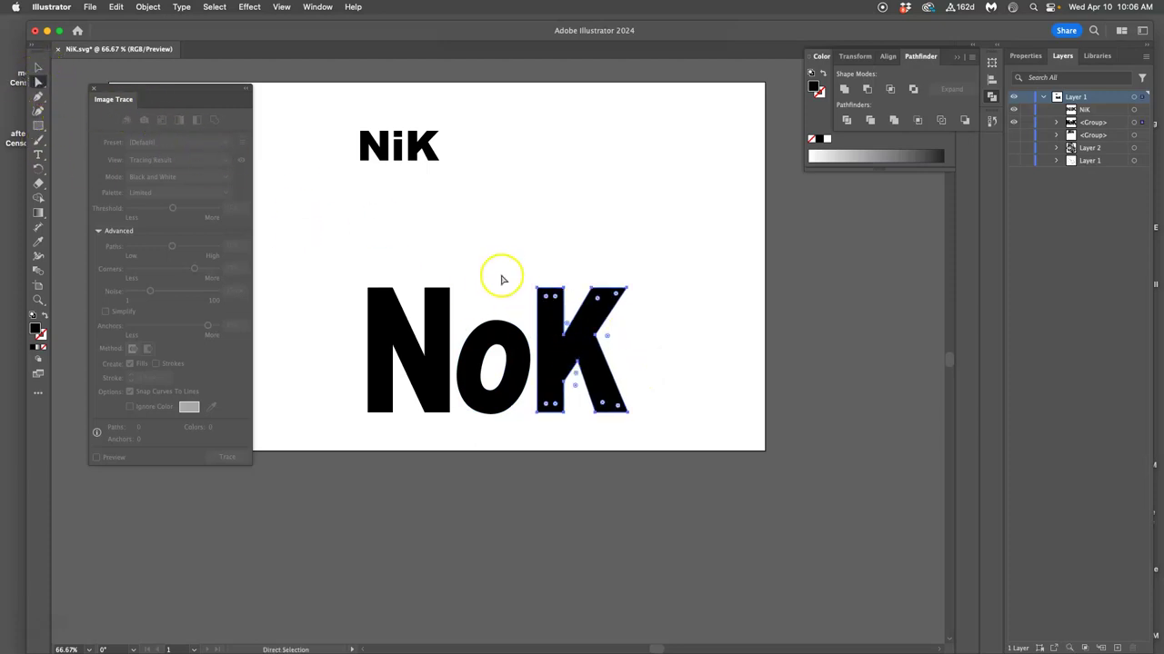
click(581, 267)
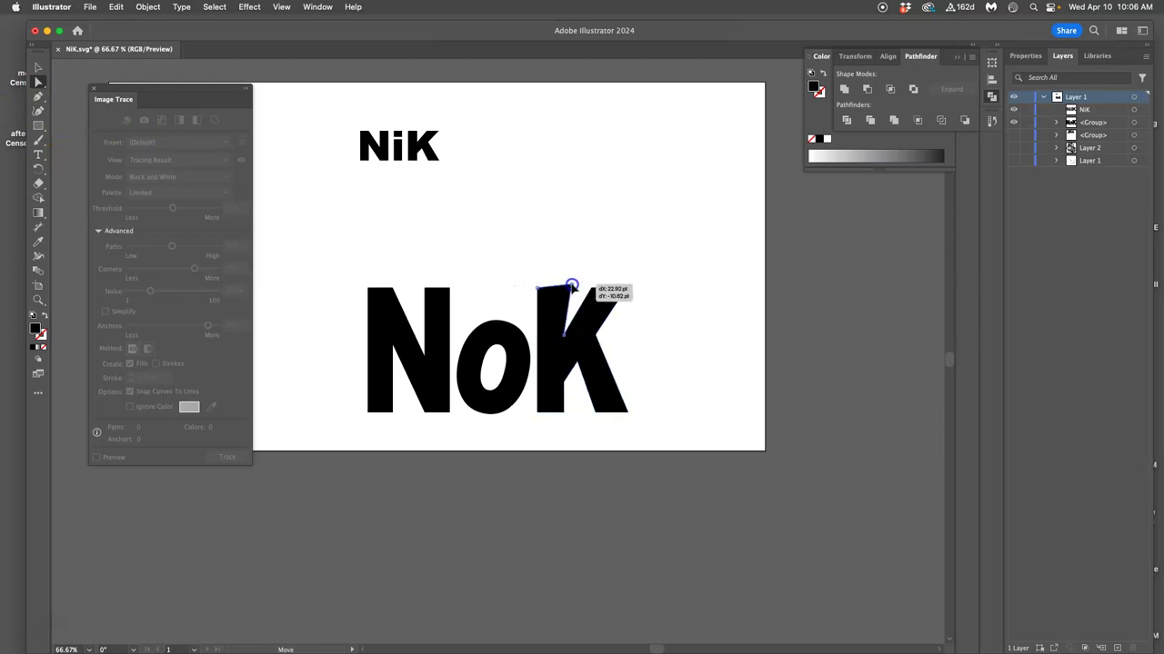
click(566, 289)
drag(539, 293, 570, 311)
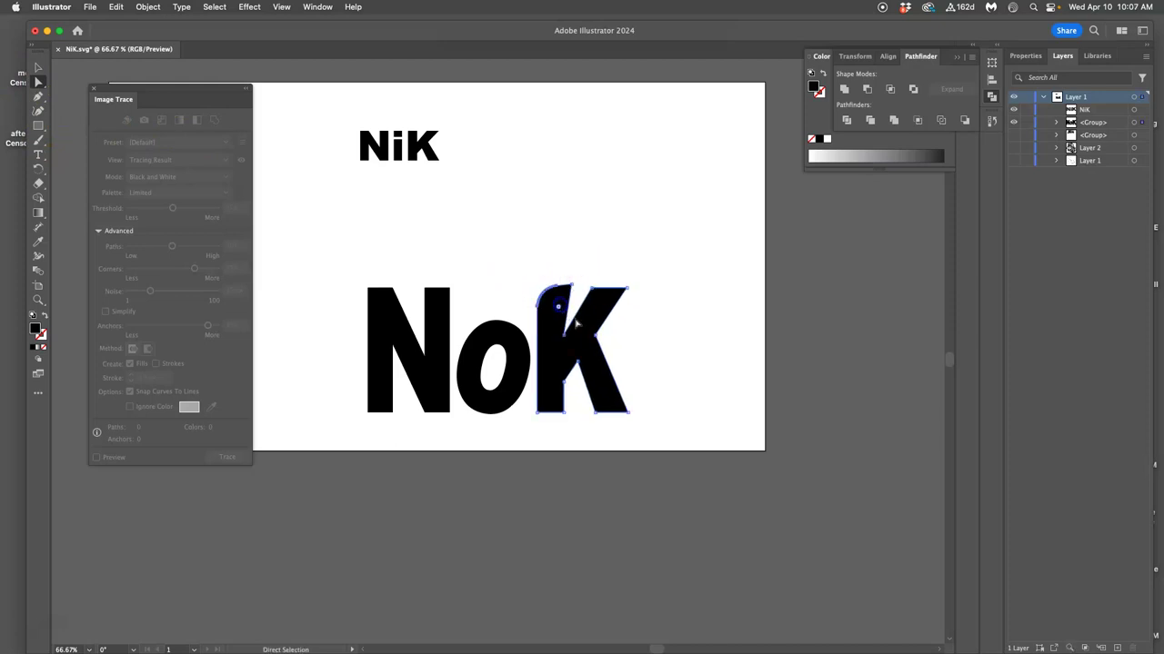
Round the corners of the N and K, then undo that rounding
click(689, 403)
click(409, 333)
click(385, 315)
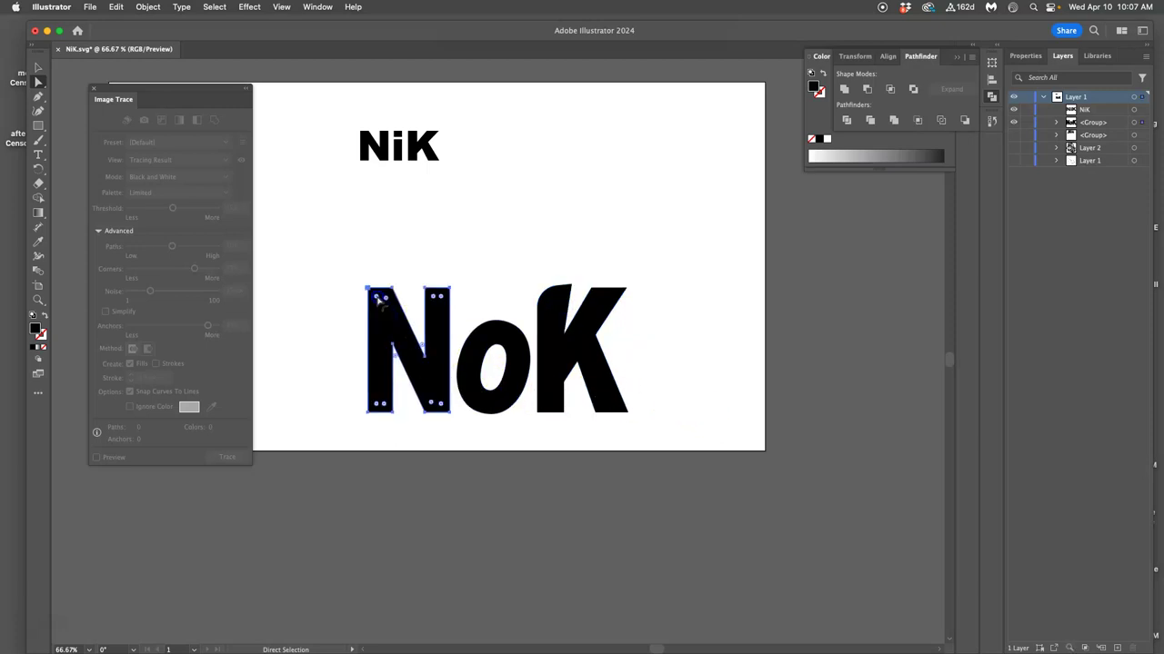
drag(380, 303, 378, 317)
drag(608, 421, 717, 440)
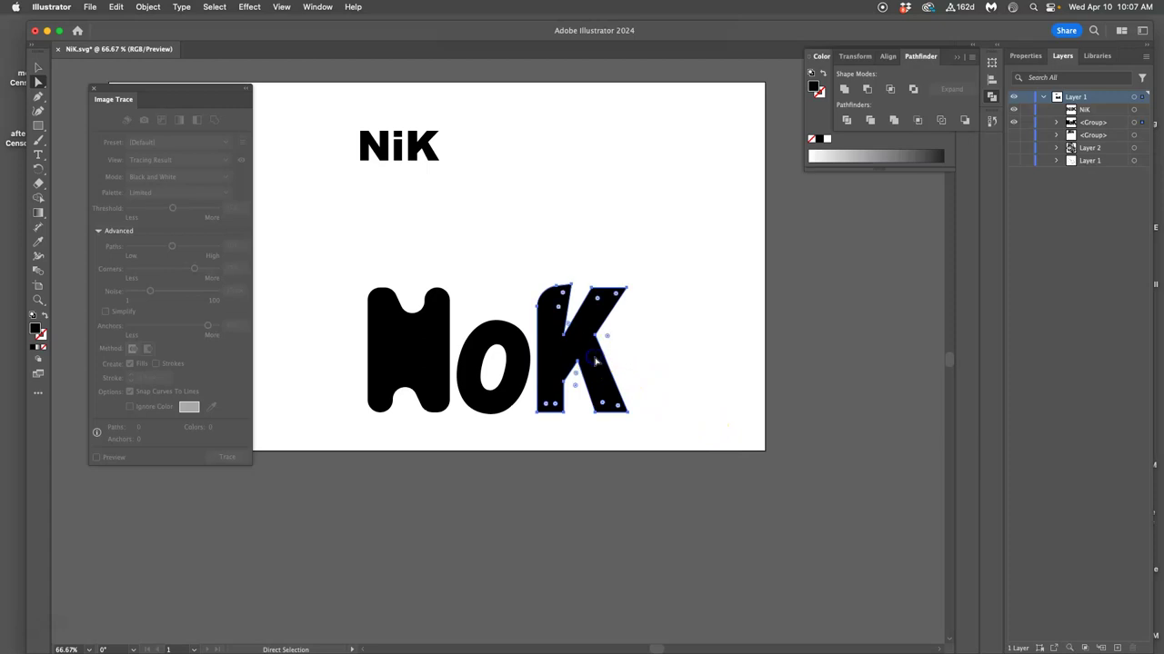
drag(578, 380, 574, 379)
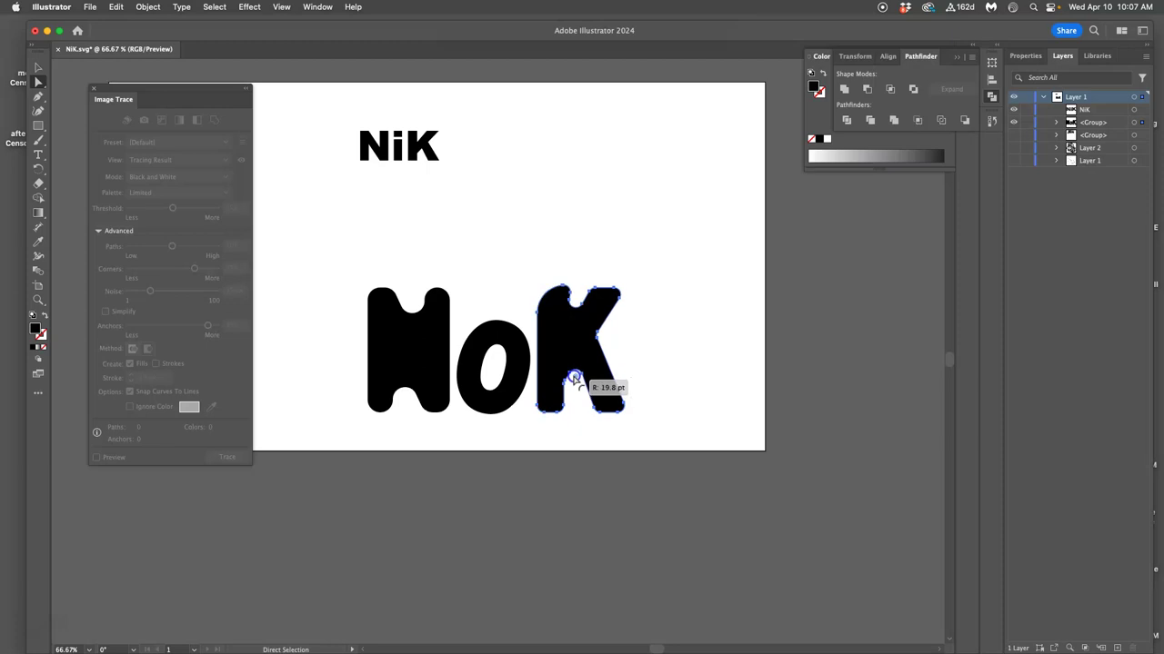
click(671, 365)
click(428, 354)
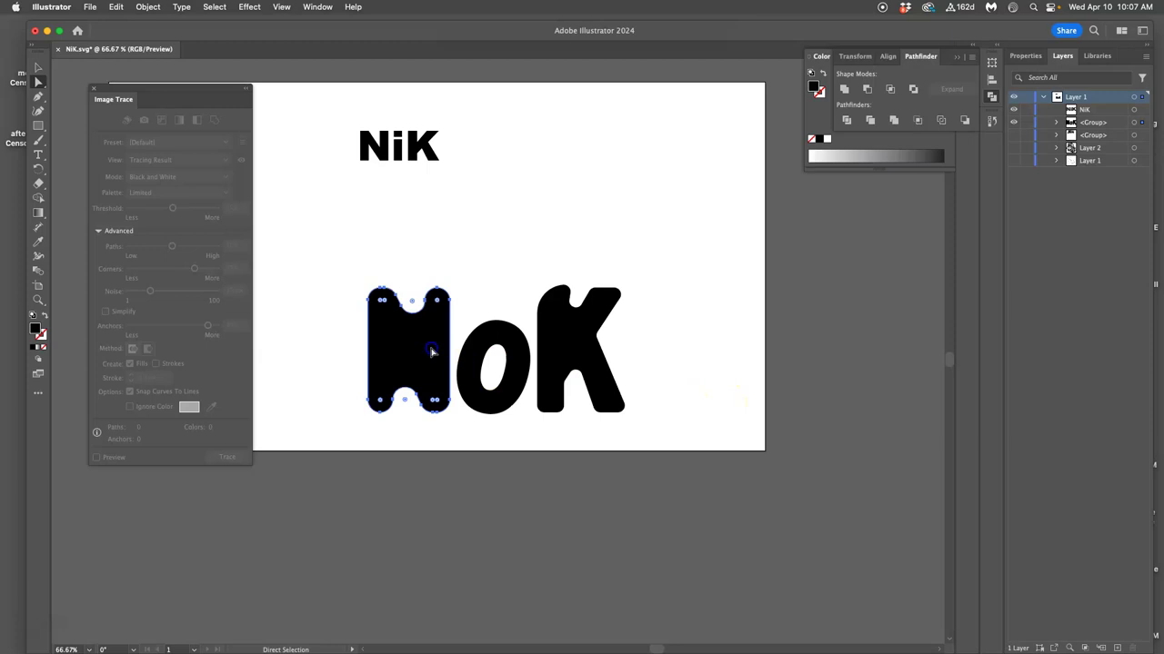
click(716, 372)
key(super+z)
key(super+z)
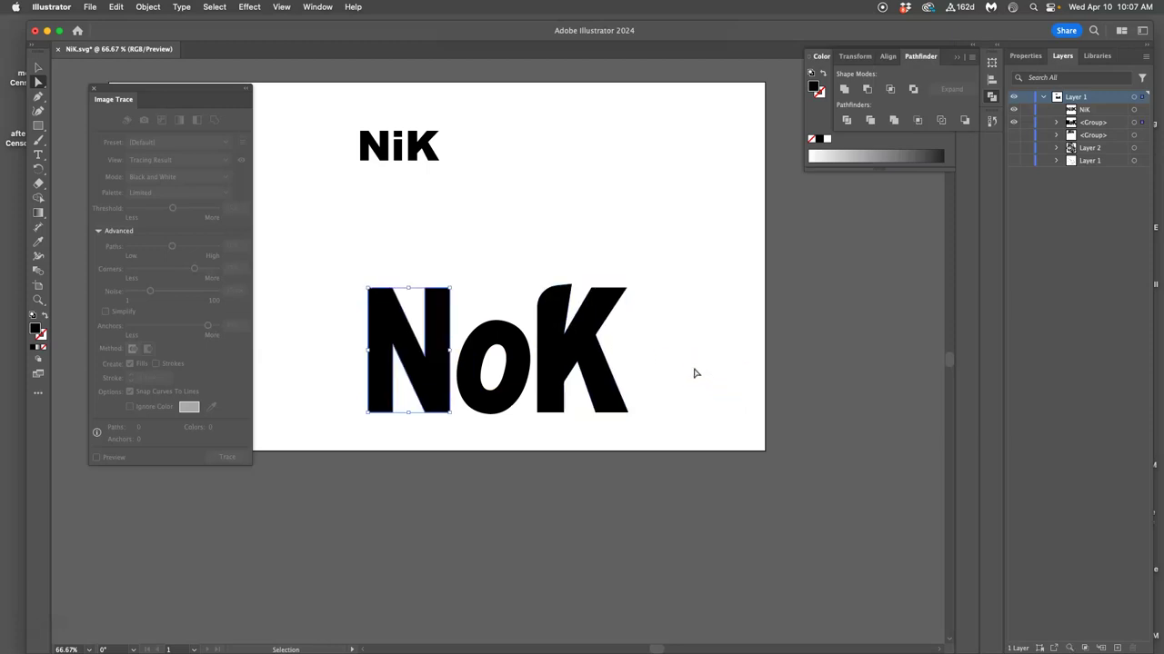
Round all of the N's corners to about 22.5 pt
click(422, 364)
click(397, 359)
drag(394, 354, 404, 400)
click(406, 403)
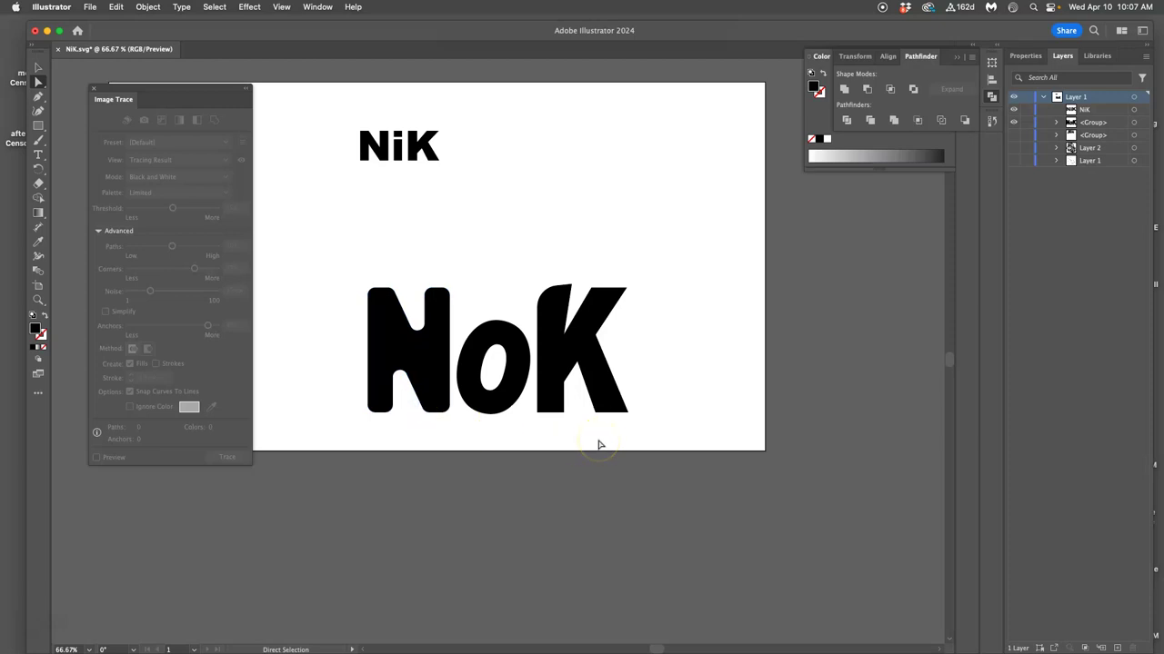
Round the K's corners to about 20 pt
click(609, 405)
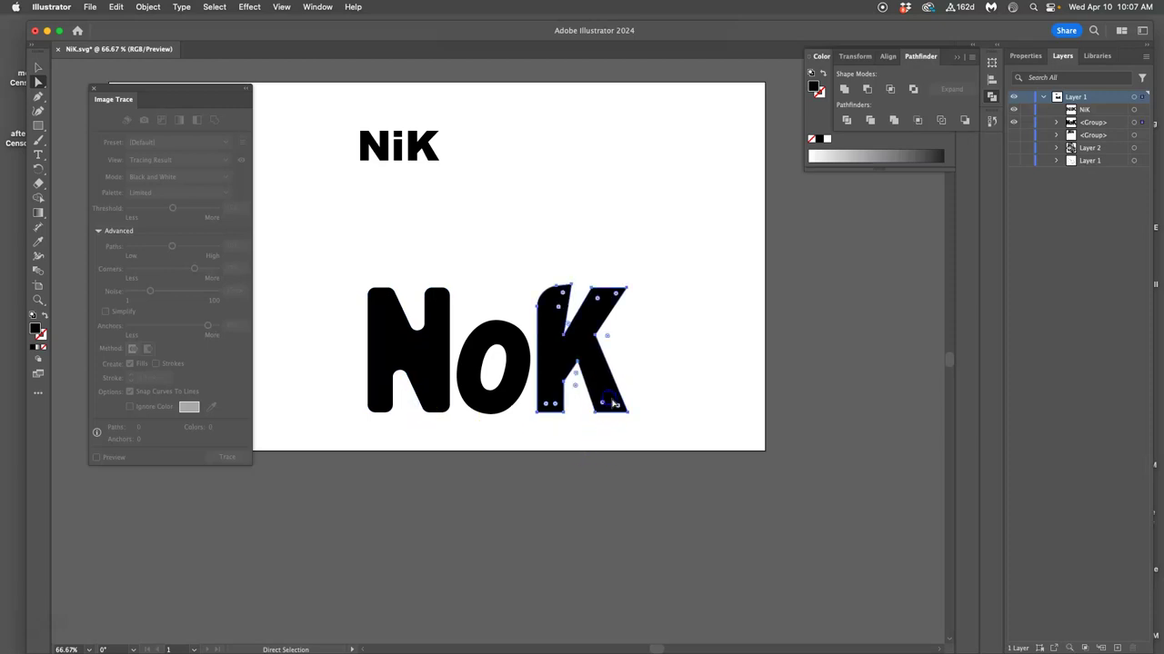
drag(603, 406, 602, 402)
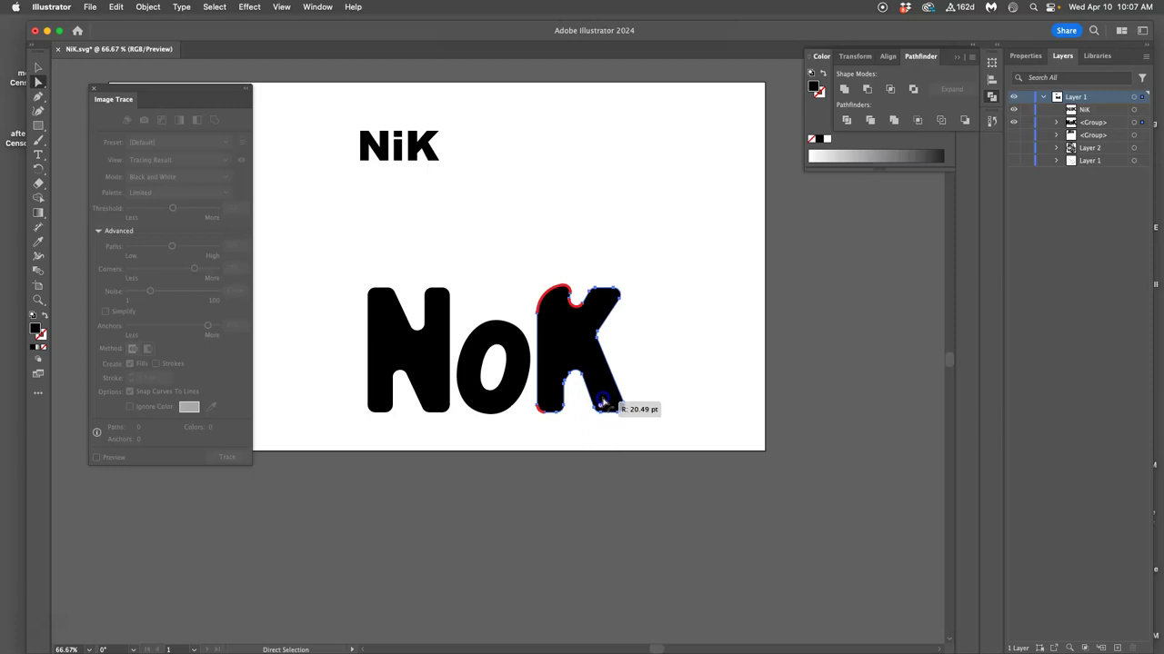
drag(602, 401, 609, 400)
click(649, 385)
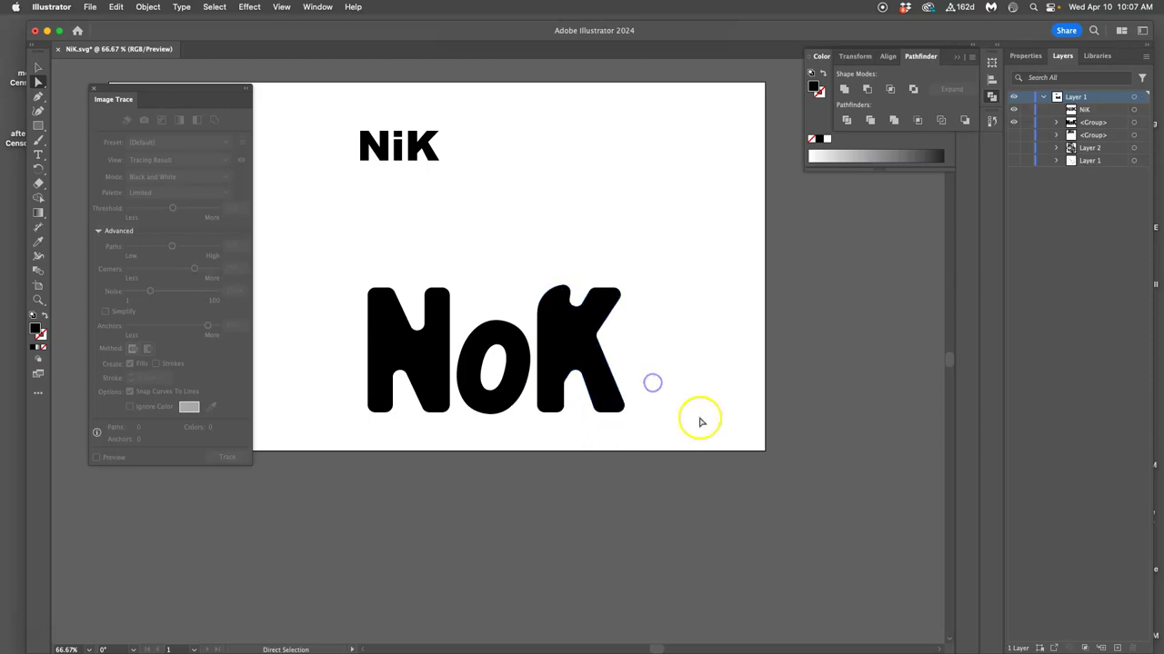
Redraw the K's inner left edge more smoothly with the Pencil tool
click(556, 396)
scroll(576, 392, up, 5)
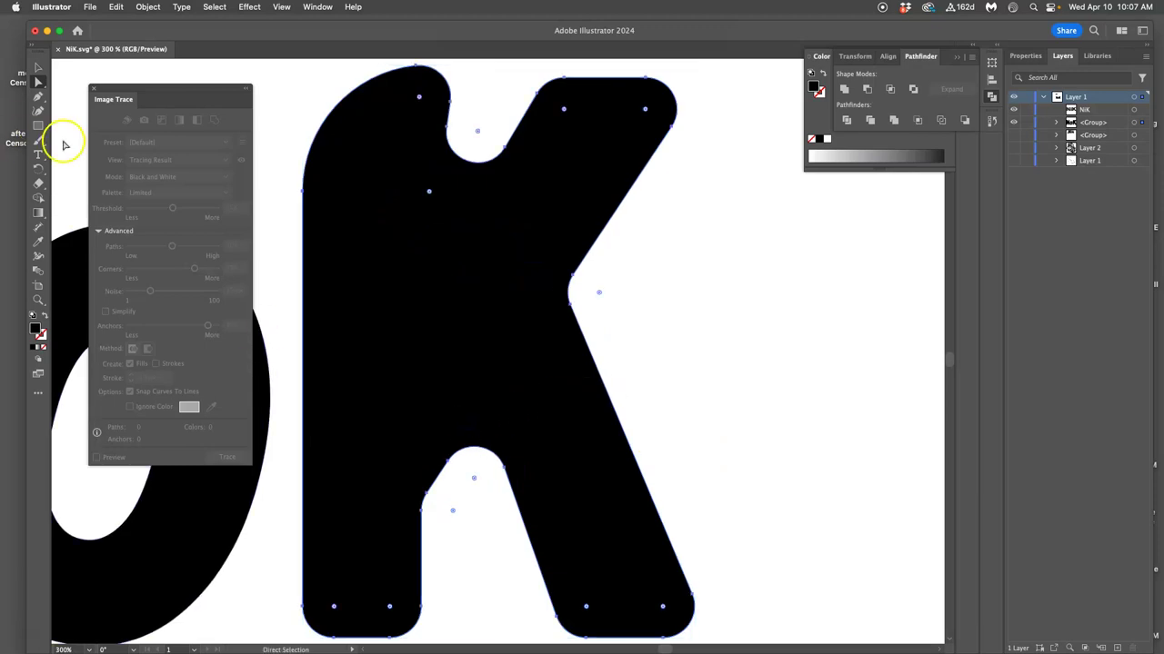
drag(38, 140, 83, 170)
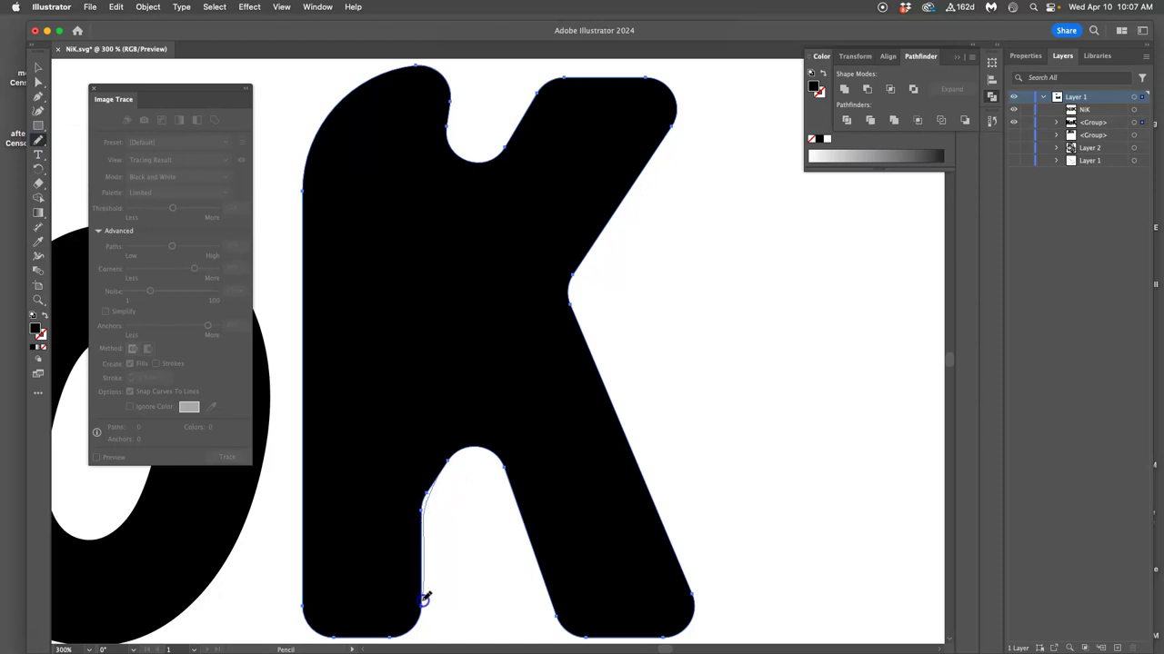
drag(423, 612, 422, 615)
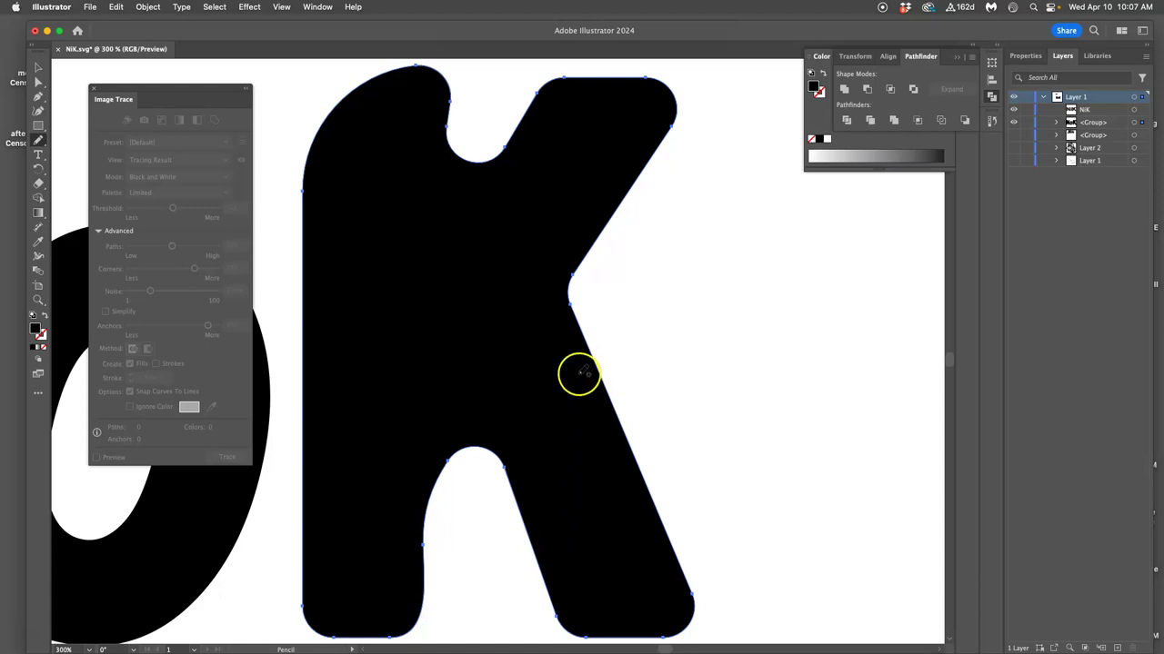
scroll(552, 370, down, 5)
scroll(540, 355, left, 2)
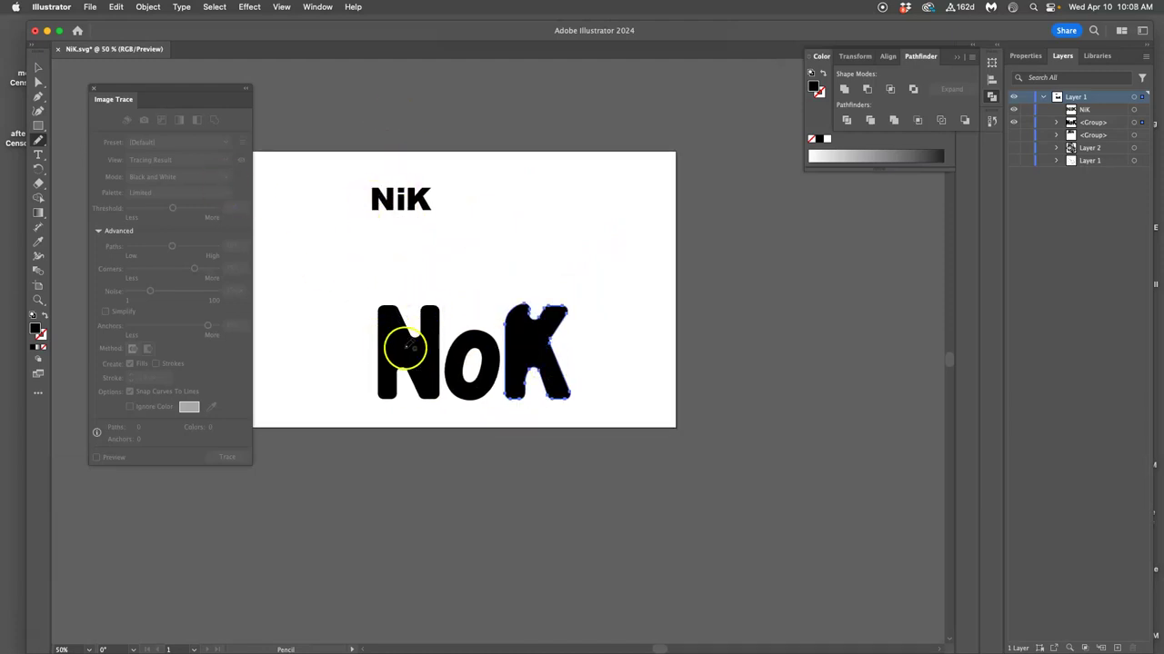
Shear the N with Axis Angle 338° and Shear Angle 9° using Transform > Shear
click(37, 83)
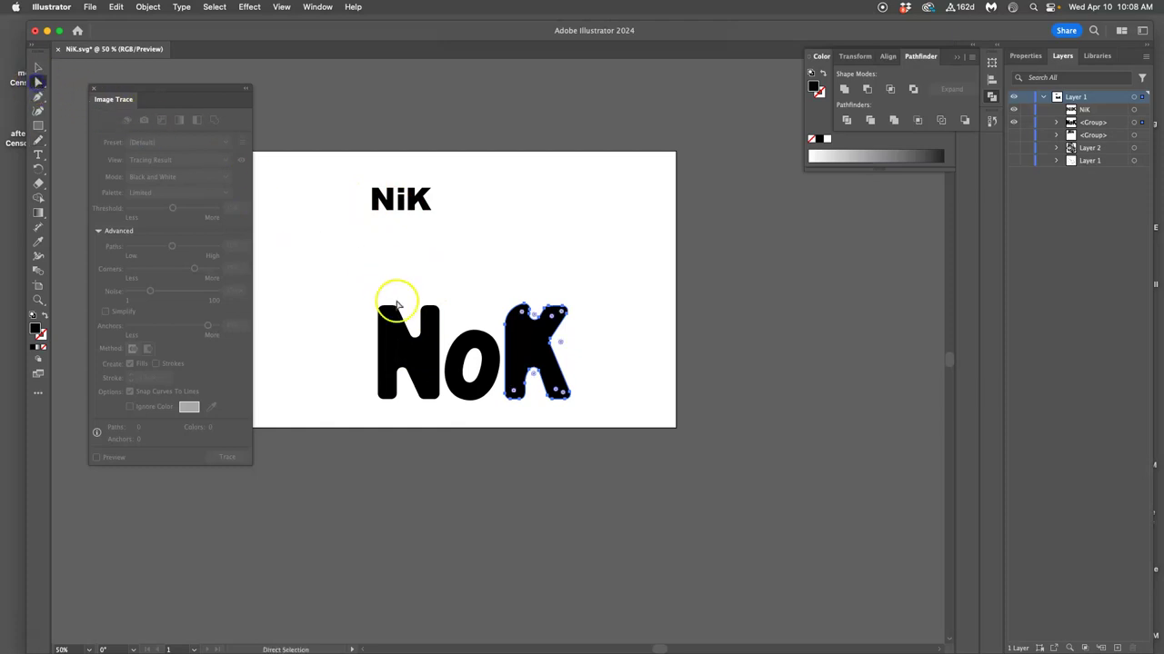
click(406, 312)
click(37, 67)
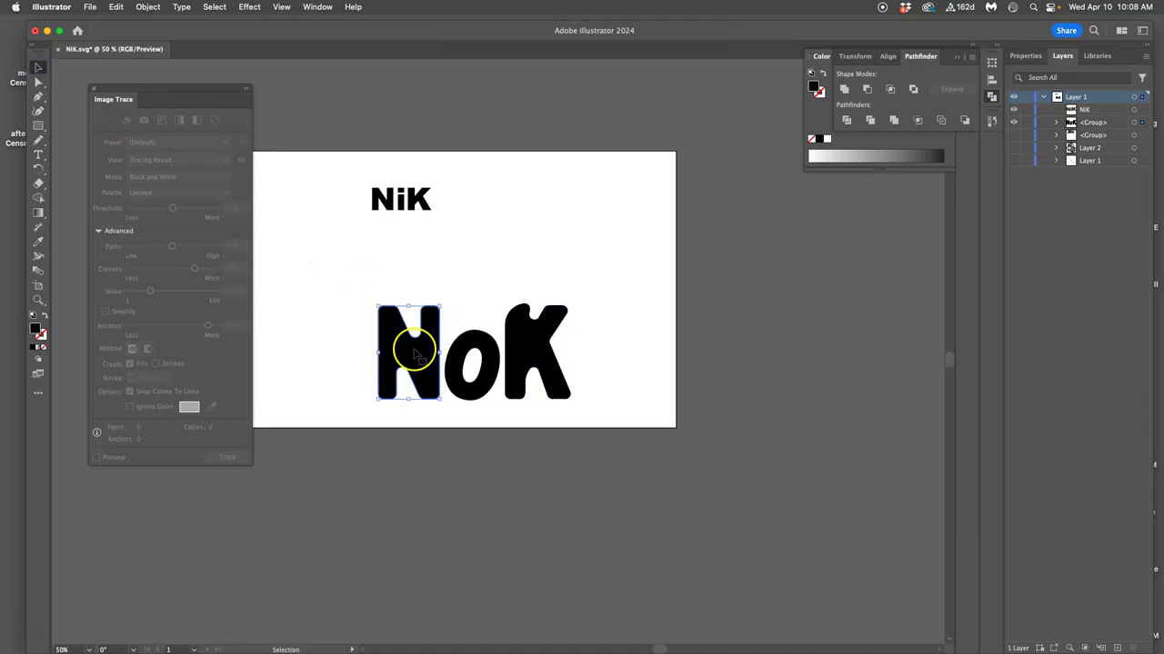
right_click(414, 352)
mouse_move(502, 582)
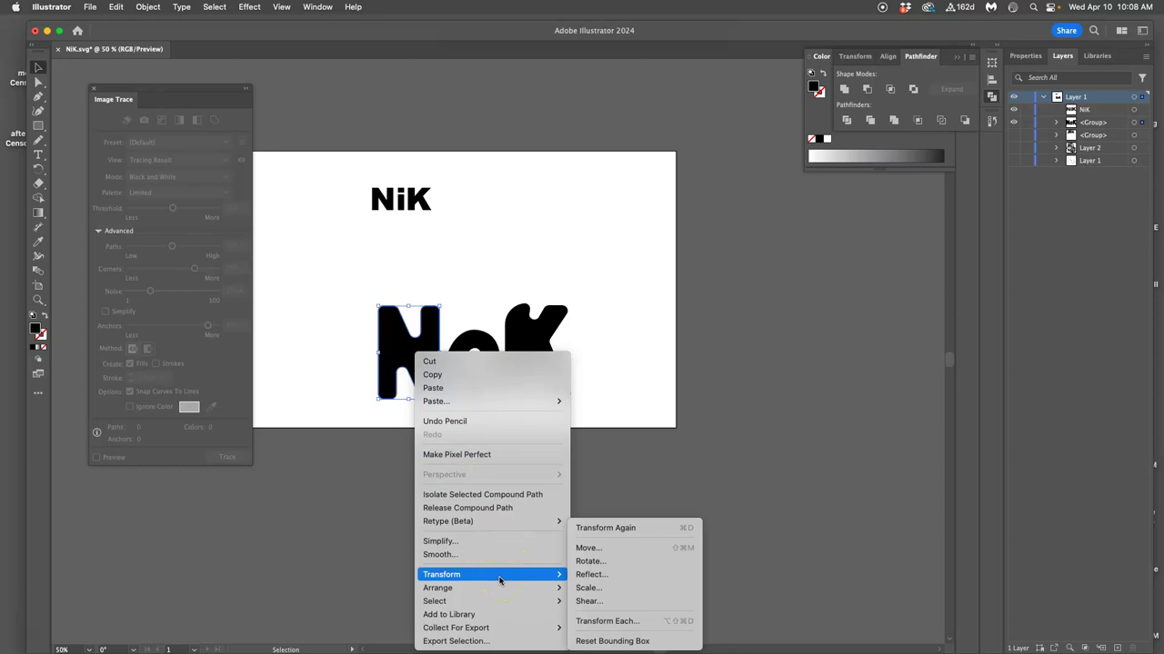
click(591, 604)
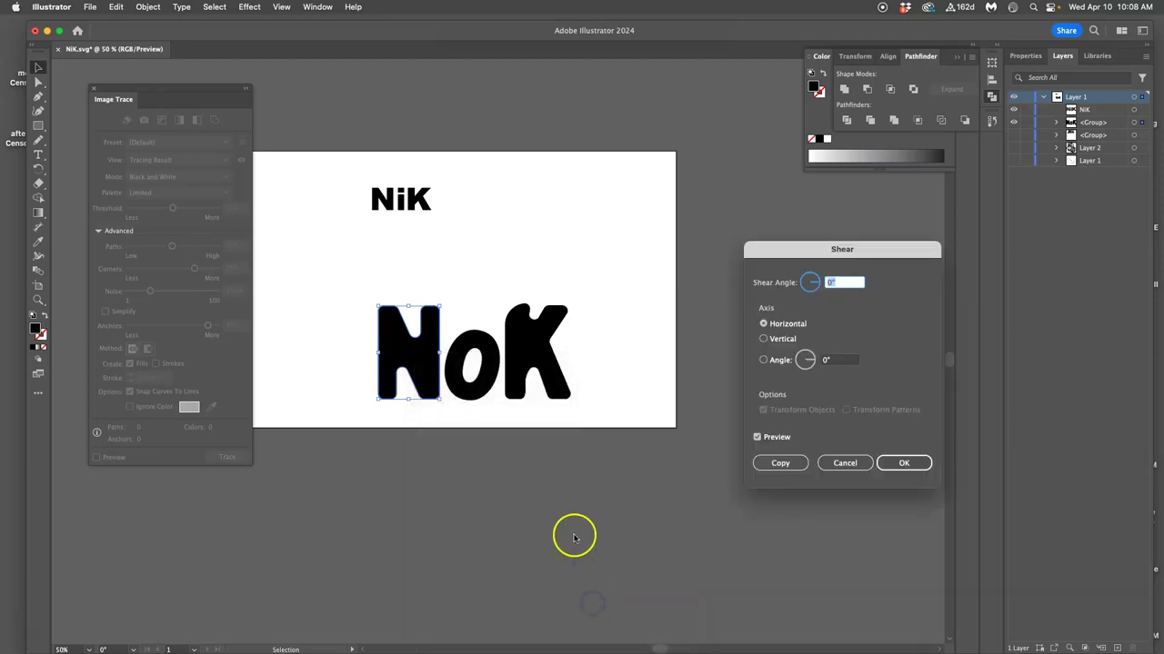
click(810, 361)
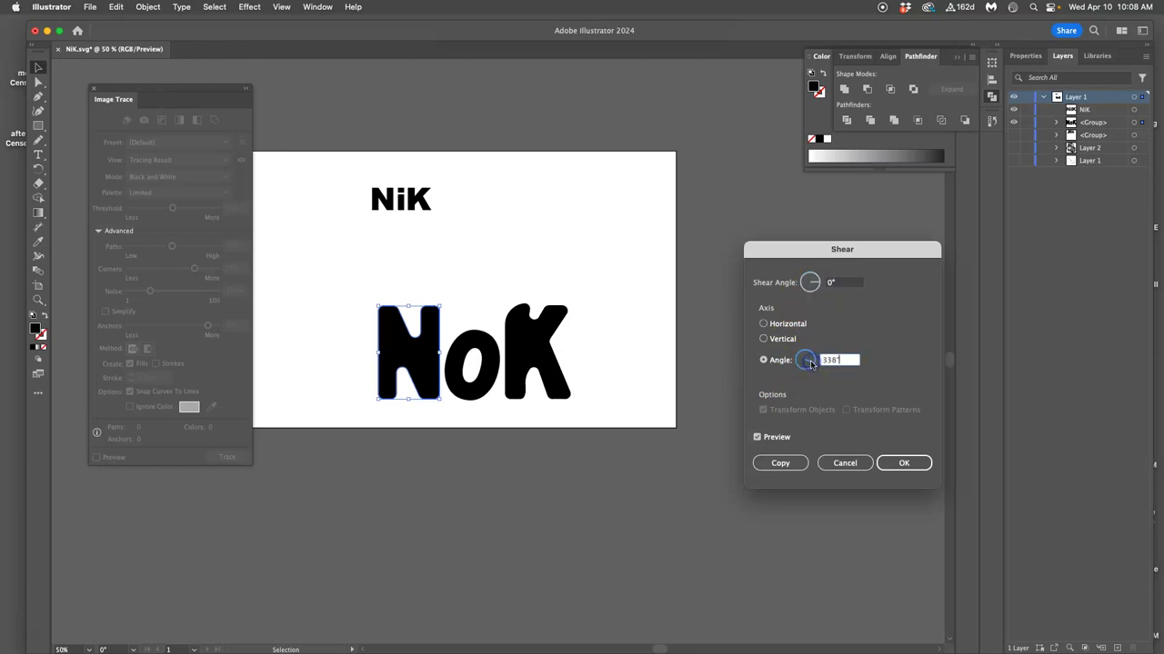
click(815, 283)
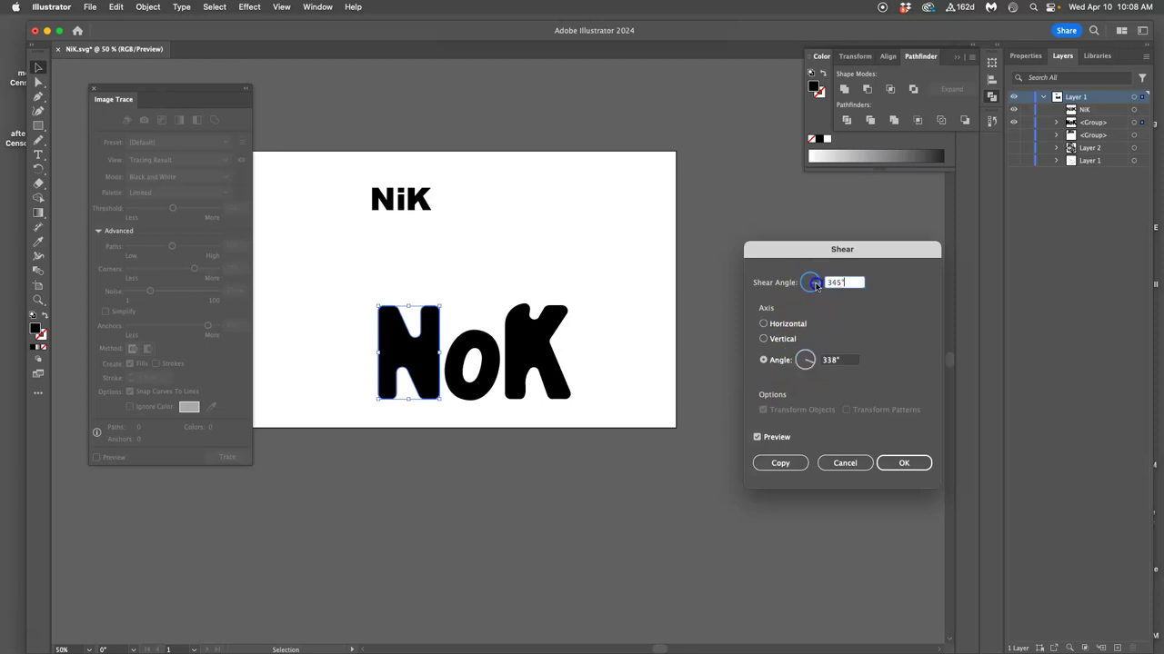
drag(815, 284, 815, 284)
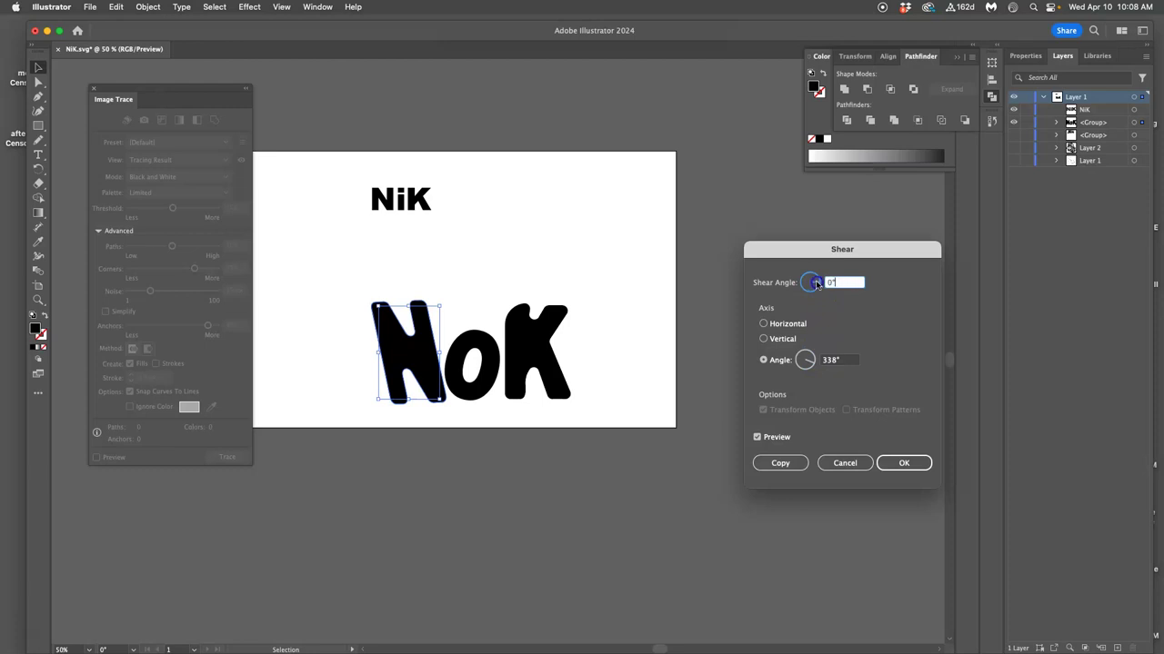
click(816, 283)
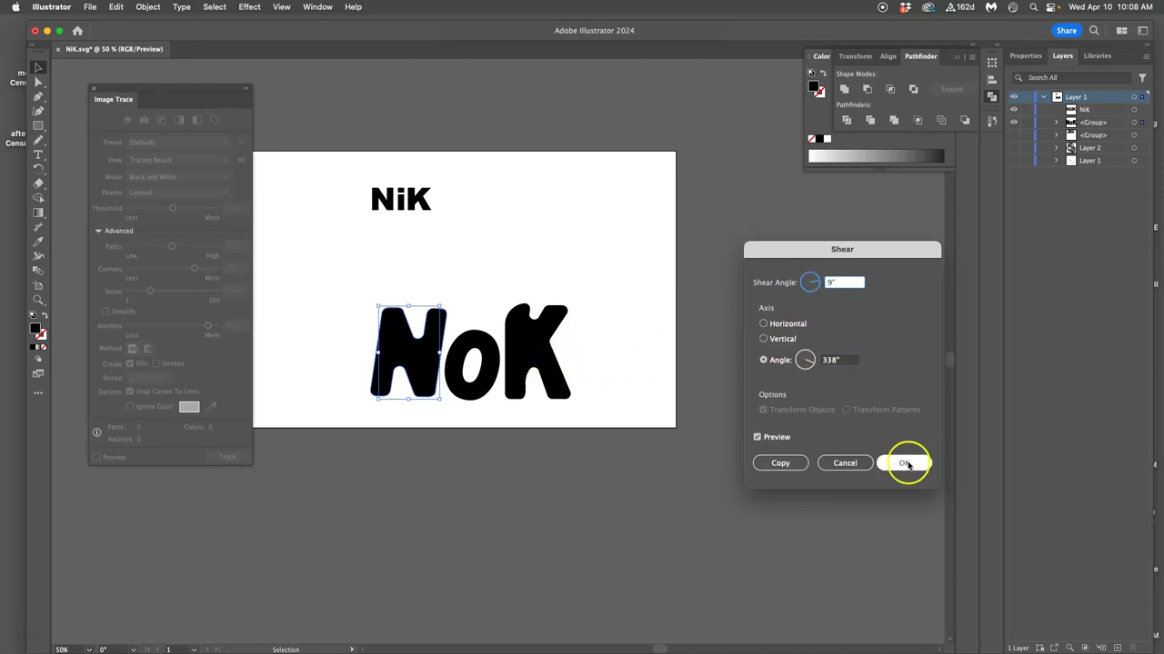
click(904, 463)
click(545, 357)
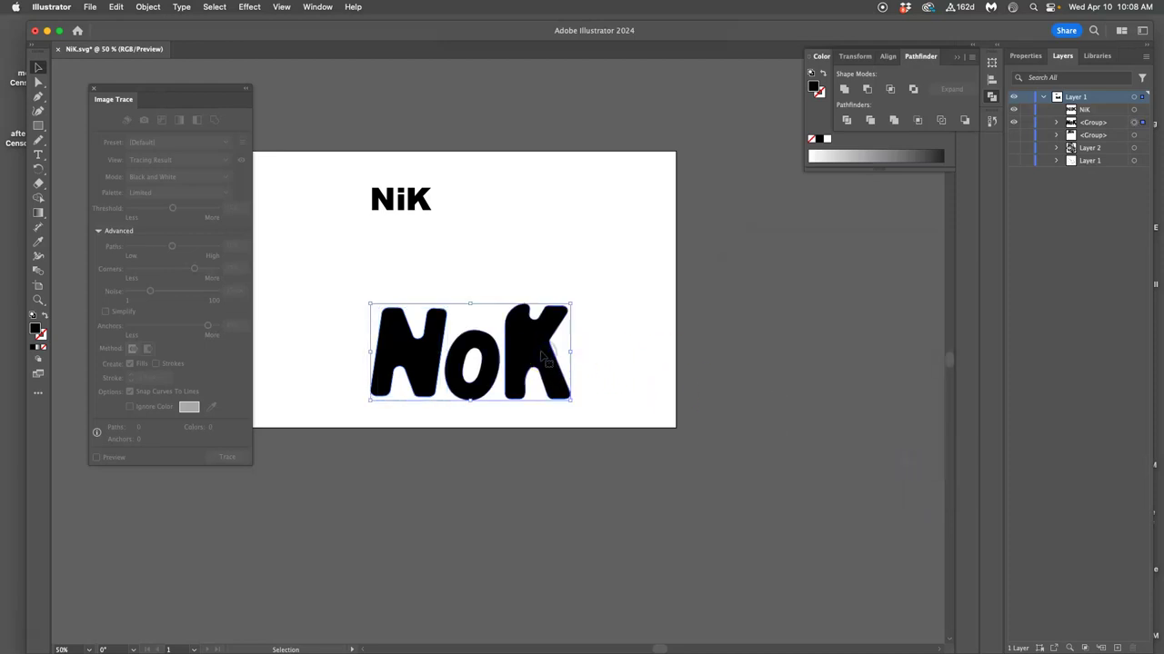
Shear the K of NoK by 9° along a 338° axis
click(609, 342)
click(39, 81)
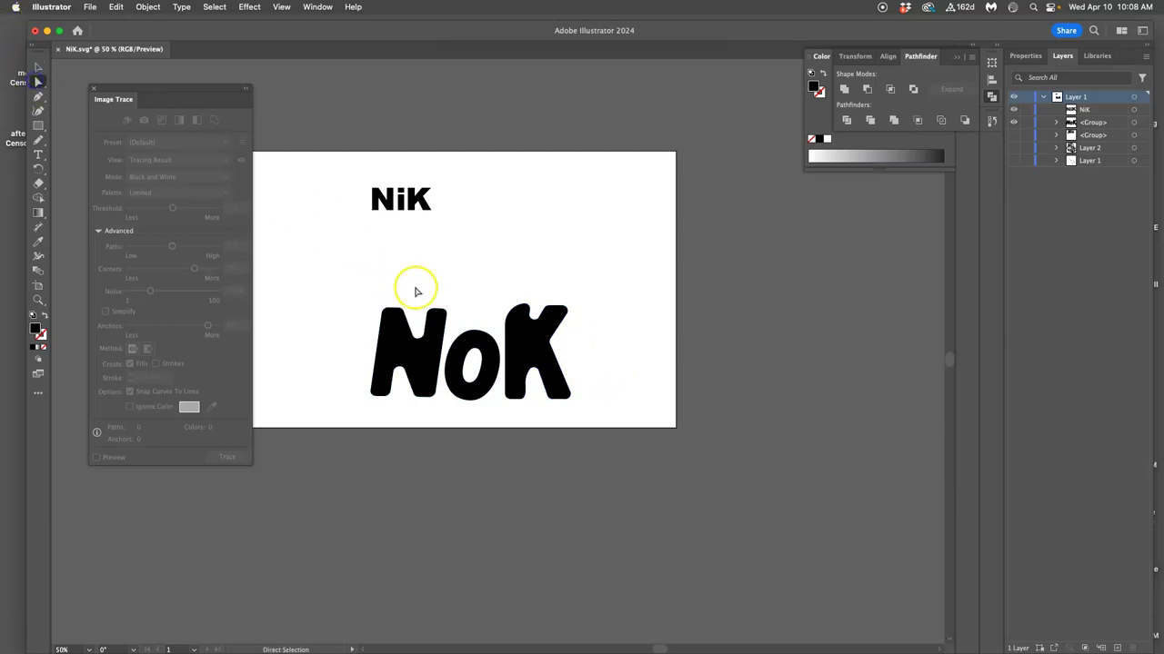
click(527, 346)
click(38, 67)
right_click(530, 346)
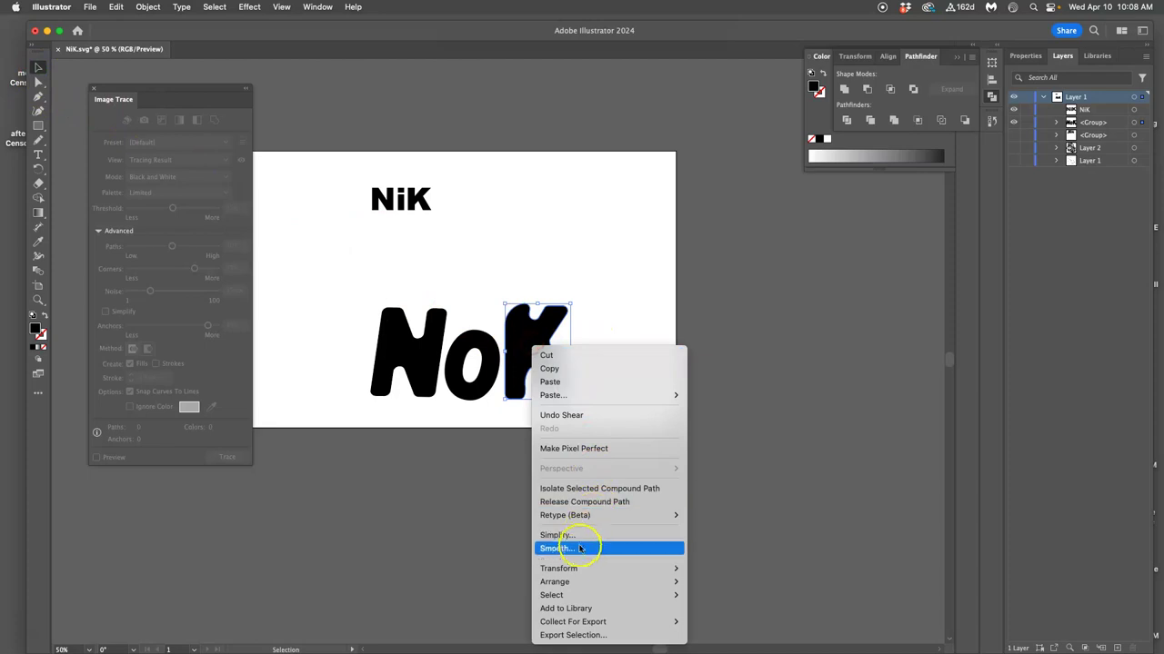
mouse_move(563, 568)
click(707, 601)
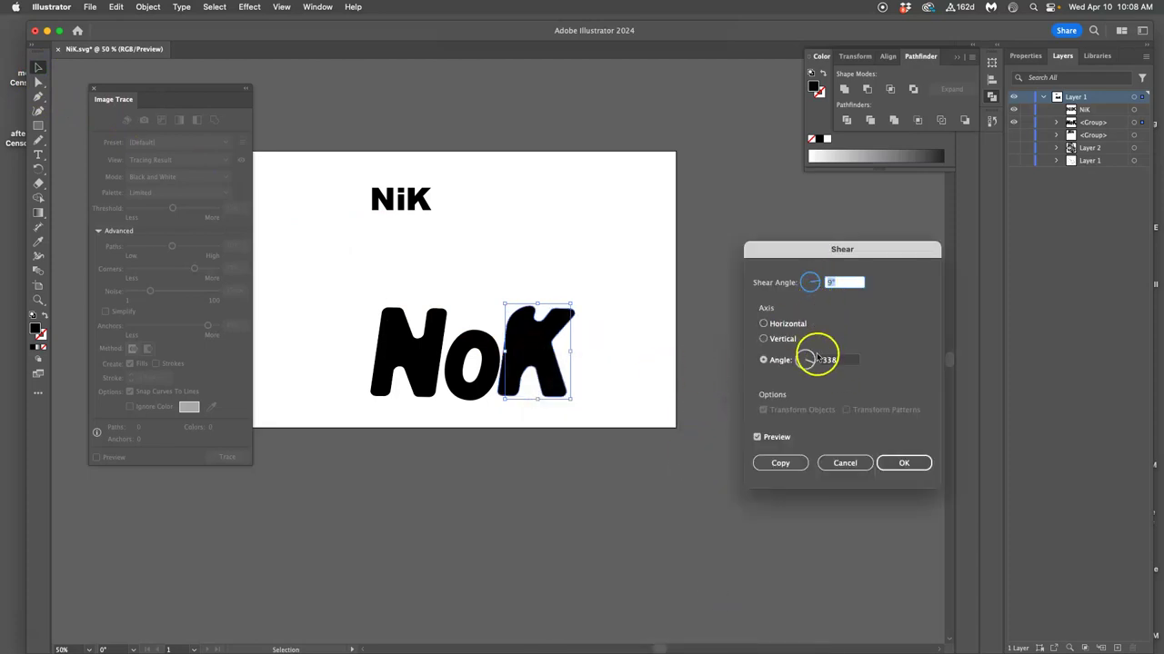
click(892, 464)
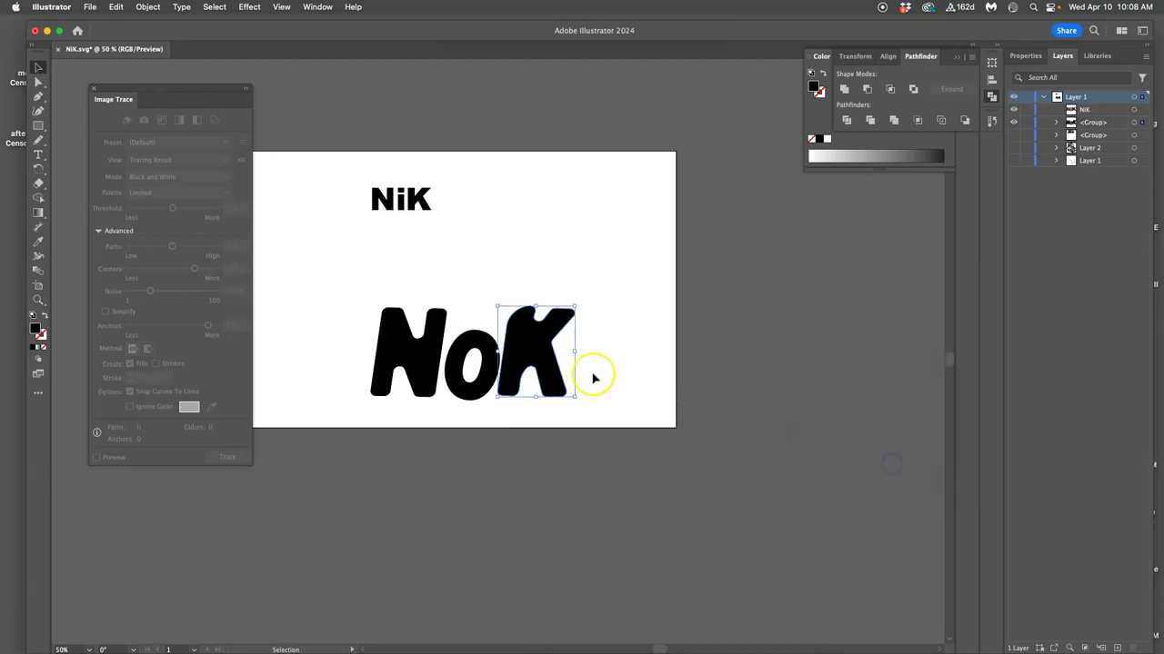
Nudge the sheared K two steps to the right and deselect it
key(Right)
key(Right)
key(Right)
key(Right)
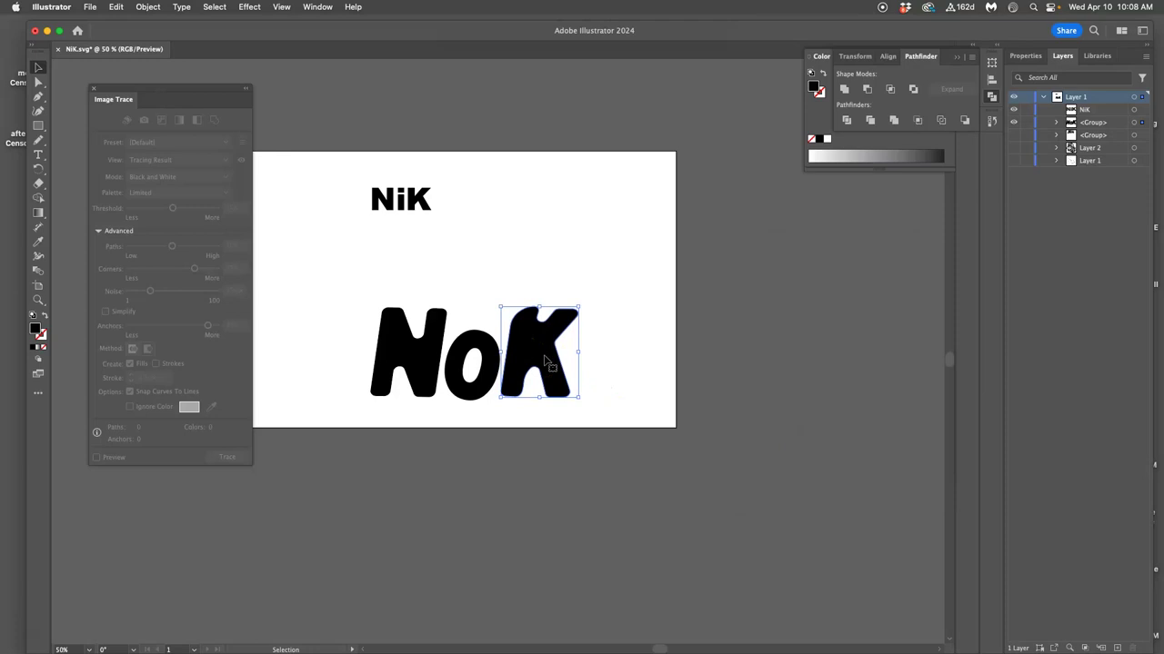
key(Right)
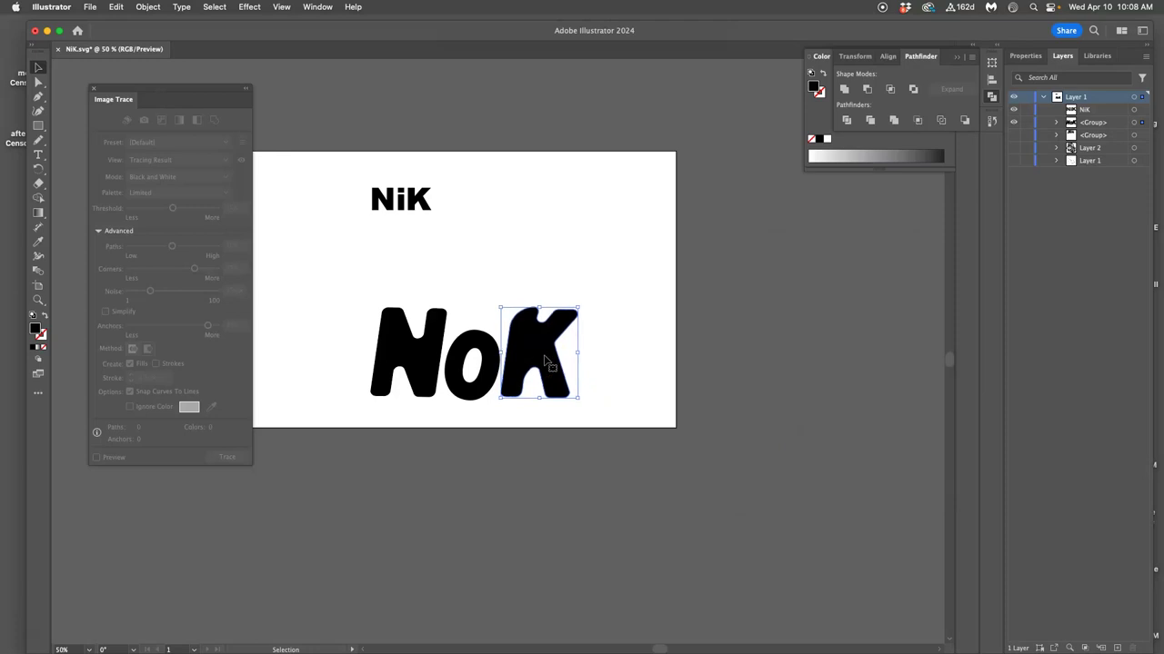
click(605, 333)
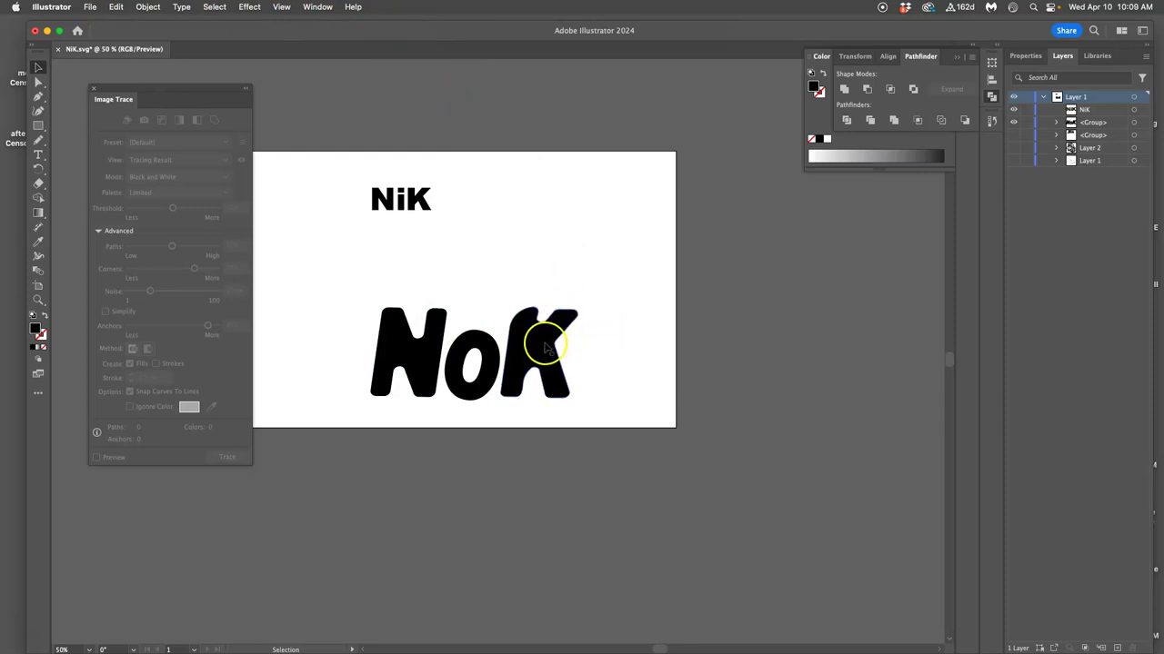
Redraw the K's upper-left edge as a rounded corner with the Pencil tool
click(546, 347)
click(446, 310)
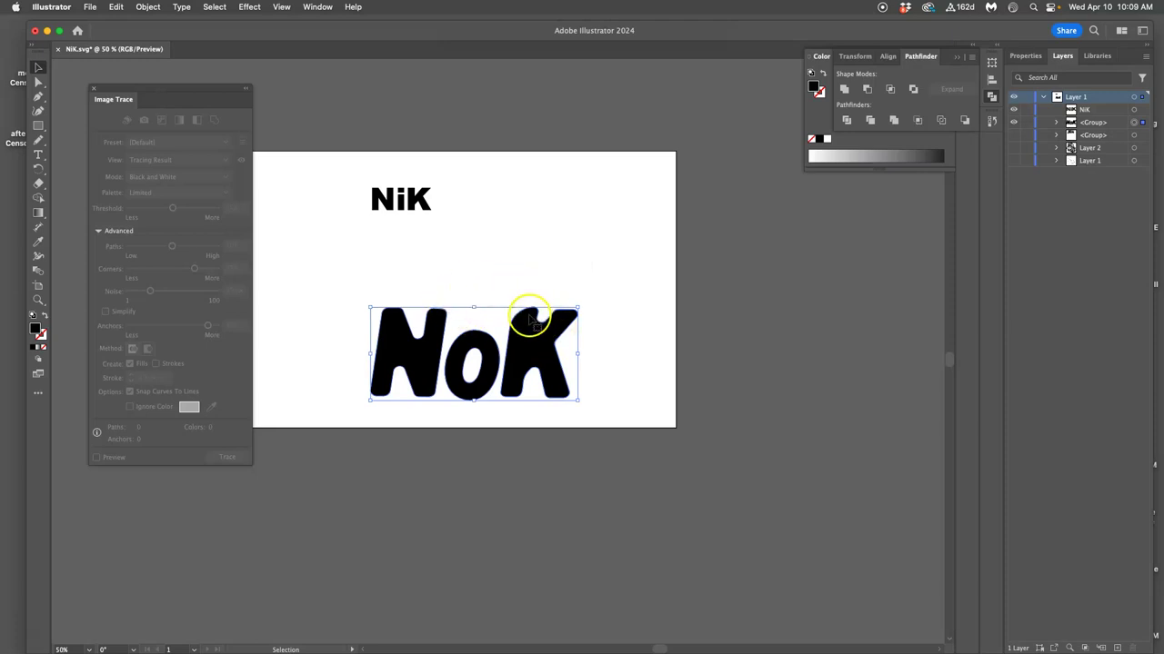
click(39, 81)
click(512, 329)
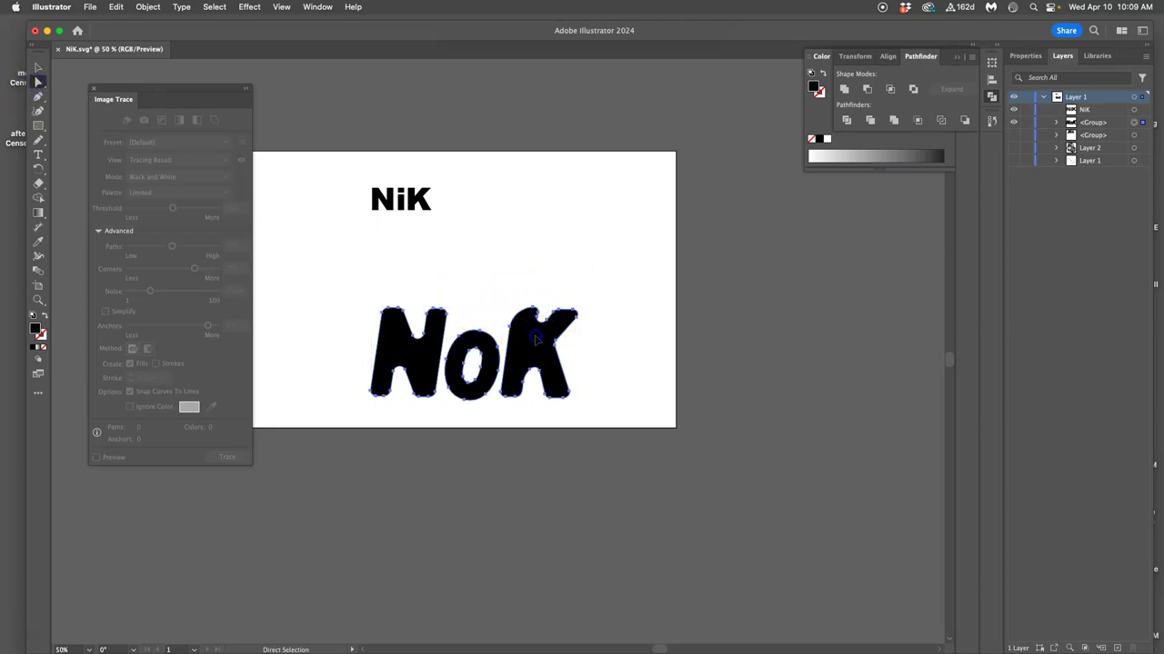
click(37, 140)
key(super+equal)
key(super+equal)
key(super+equal)
key(super+equal)
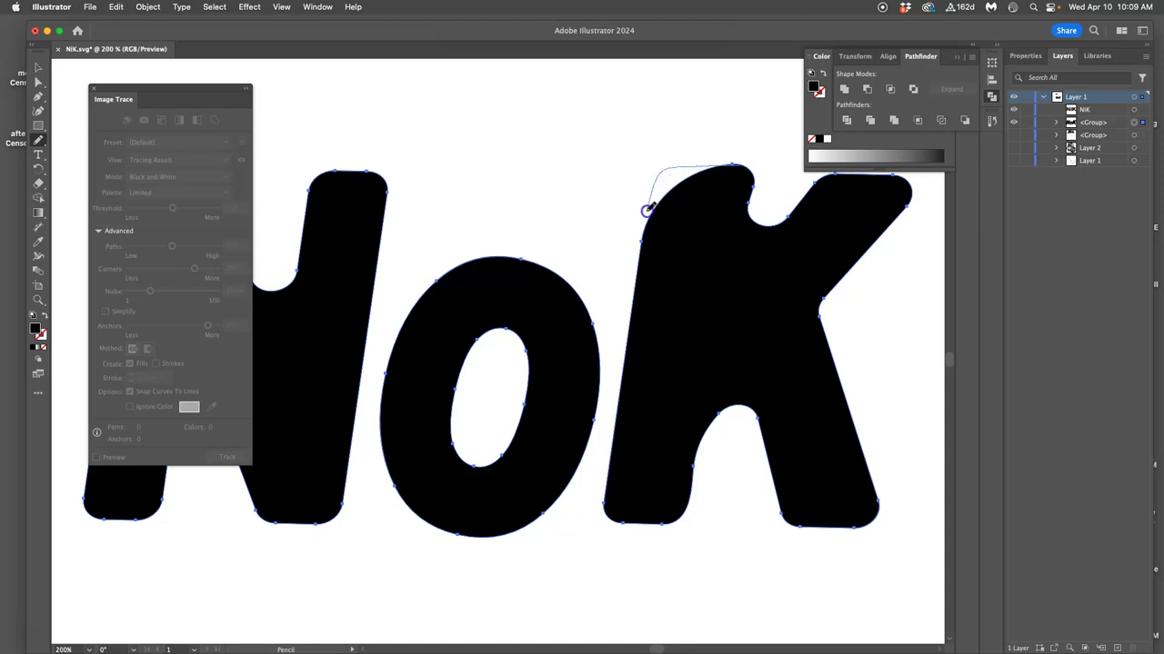
drag(642, 233, 639, 239)
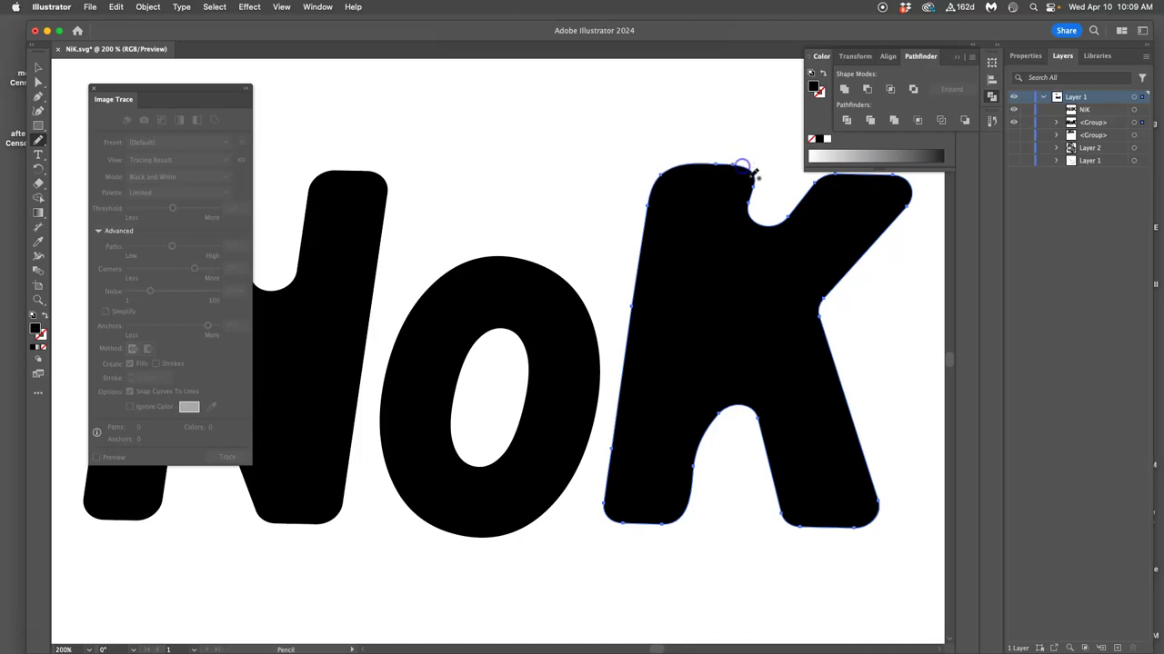
Set the Pencil fidelity toward Smooth and clear the K's point selection
double_click(40, 142)
drag(545, 262, 648, 270)
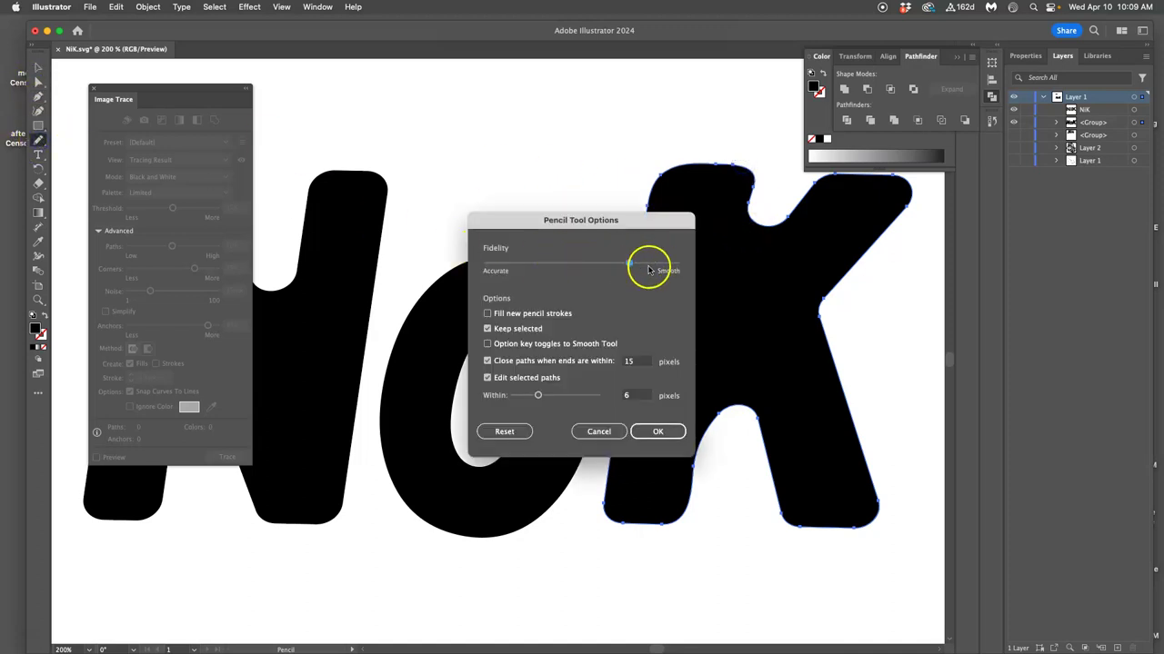
click(657, 430)
key(super+minus)
key(super+minus)
key(super+minus)
key(super+minus)
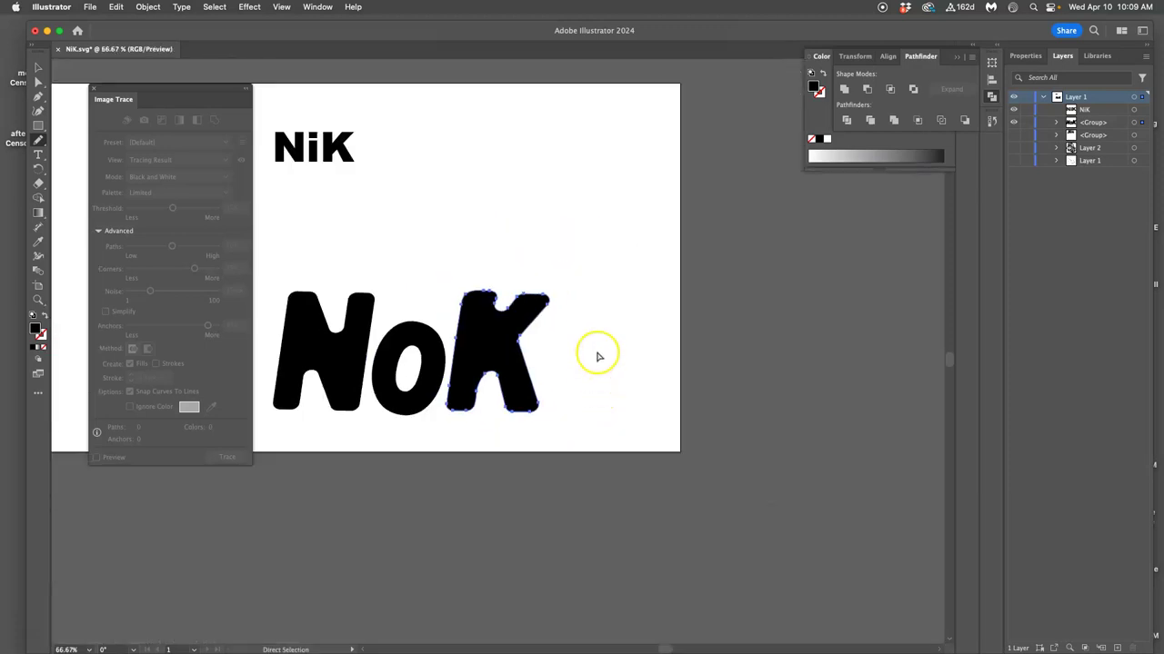
click(39, 82)
click(427, 267)
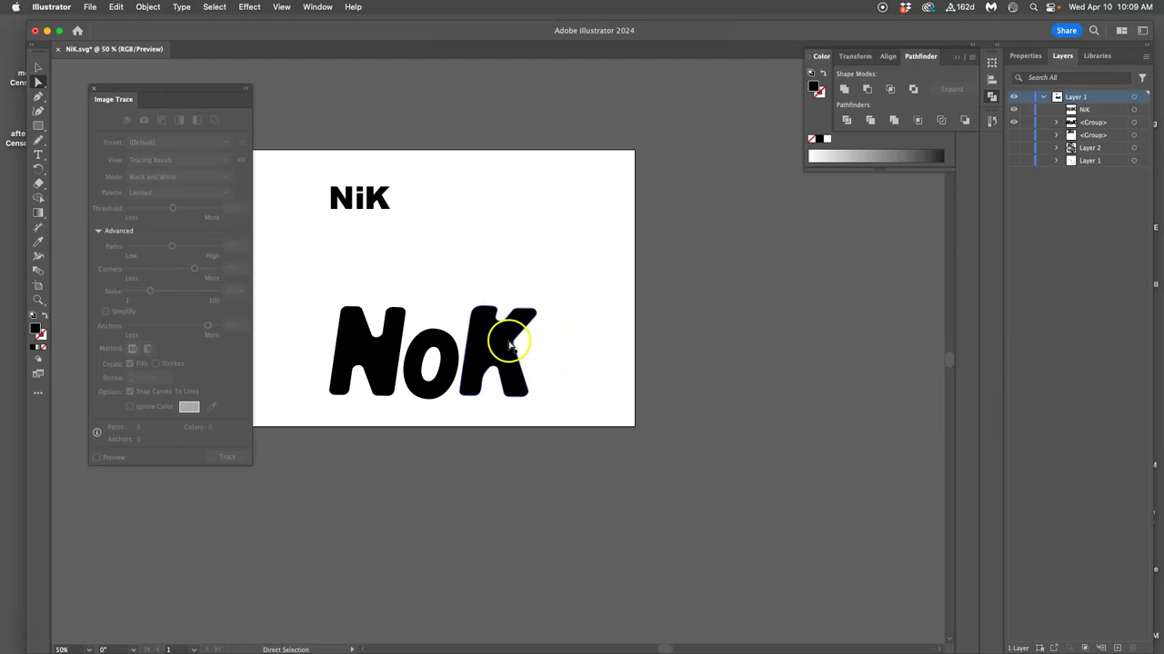
Drag the K's notch anchor down and left with Direct Selection to deepen the gap
key(super+equal)
key(super+equal)
key(super+equal)
key(super+equal)
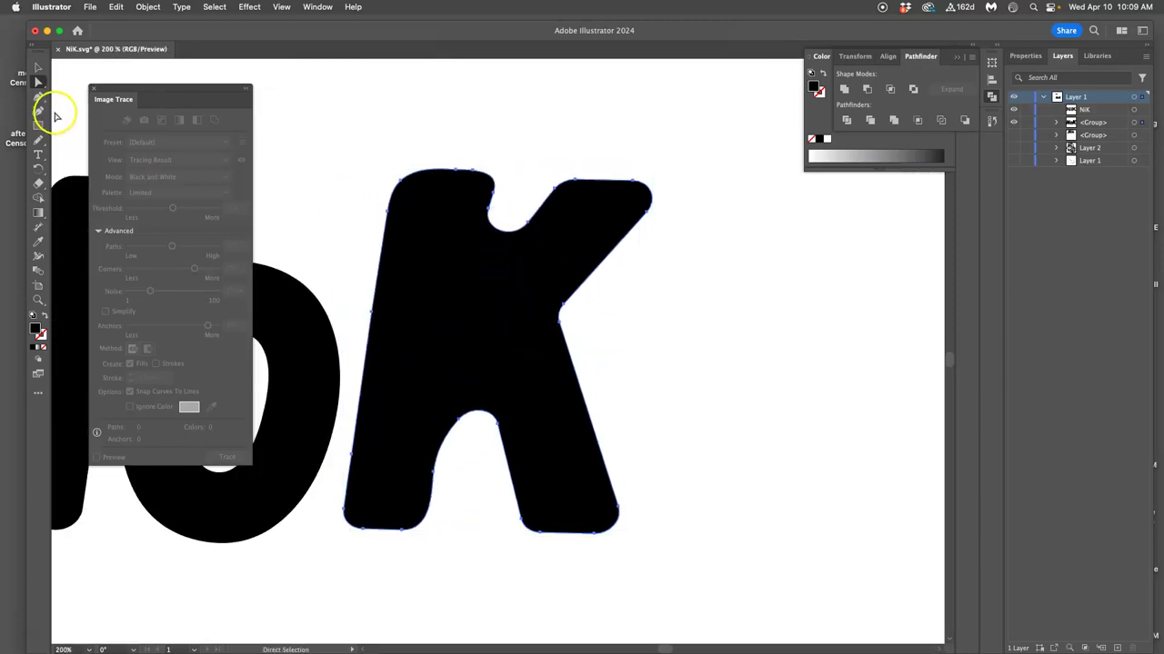
click(38, 82)
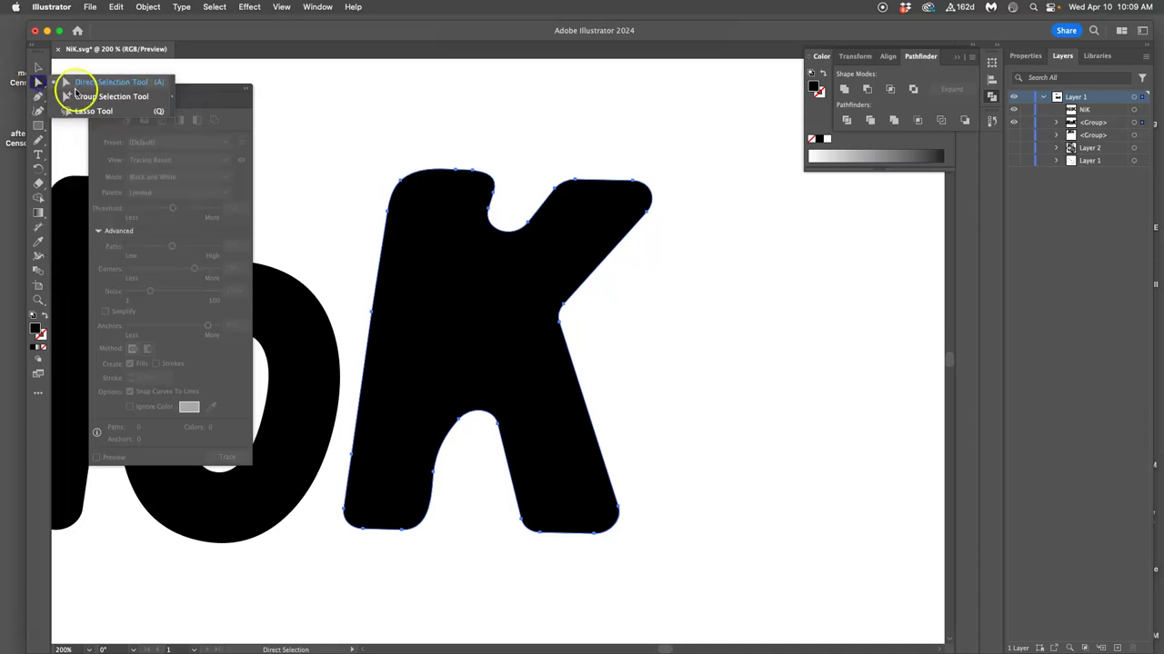
click(91, 111)
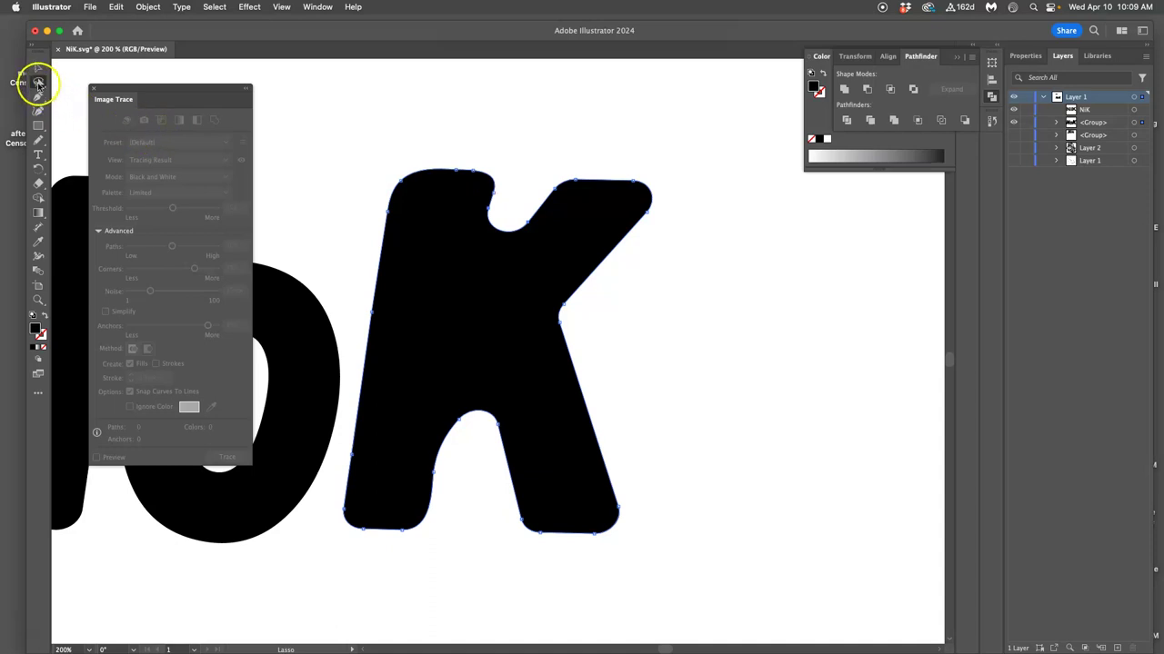
drag(38, 83, 69, 82)
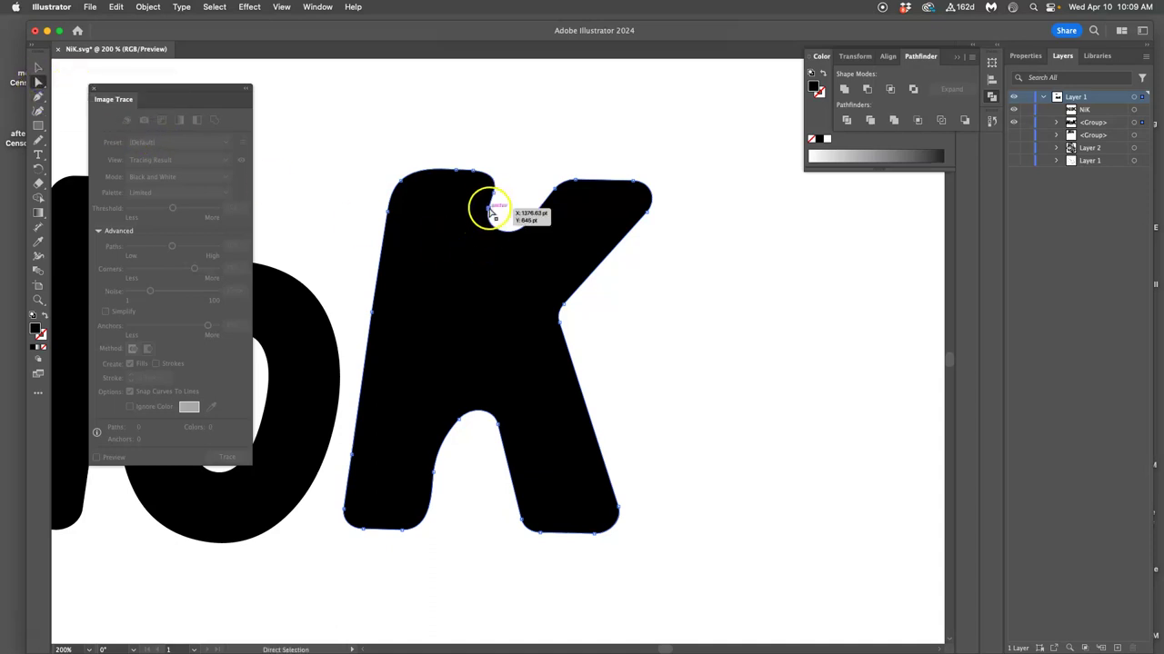
drag(489, 208, 479, 253)
click(702, 307)
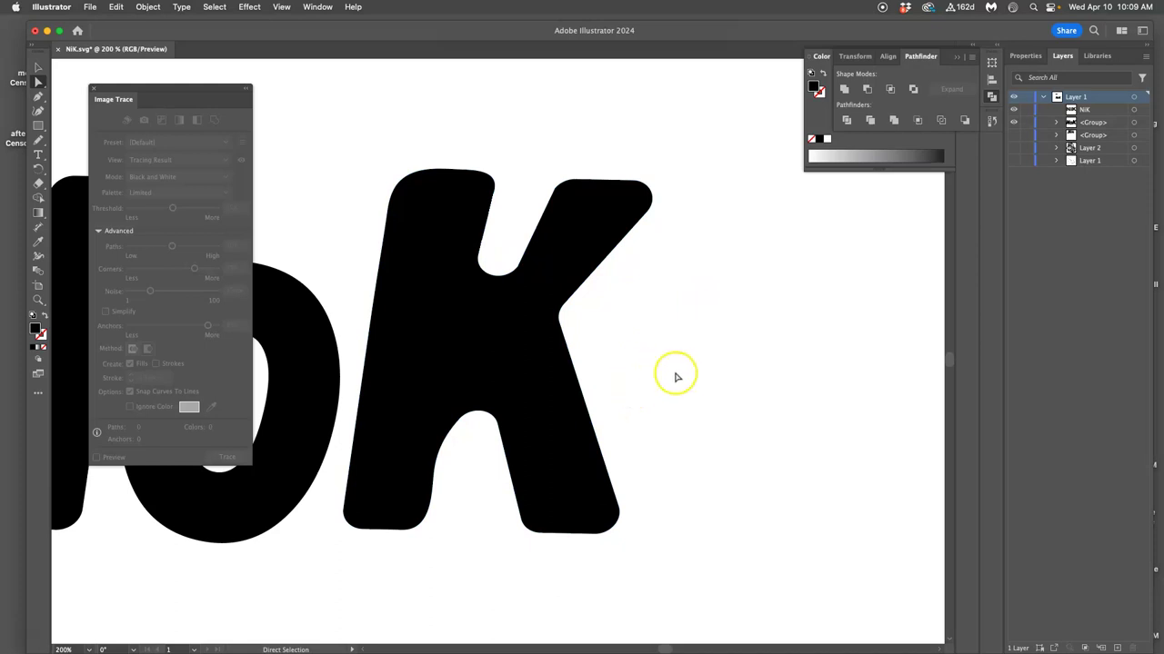
scroll(679, 375, up, 1)
scroll(678, 375, down, 5)
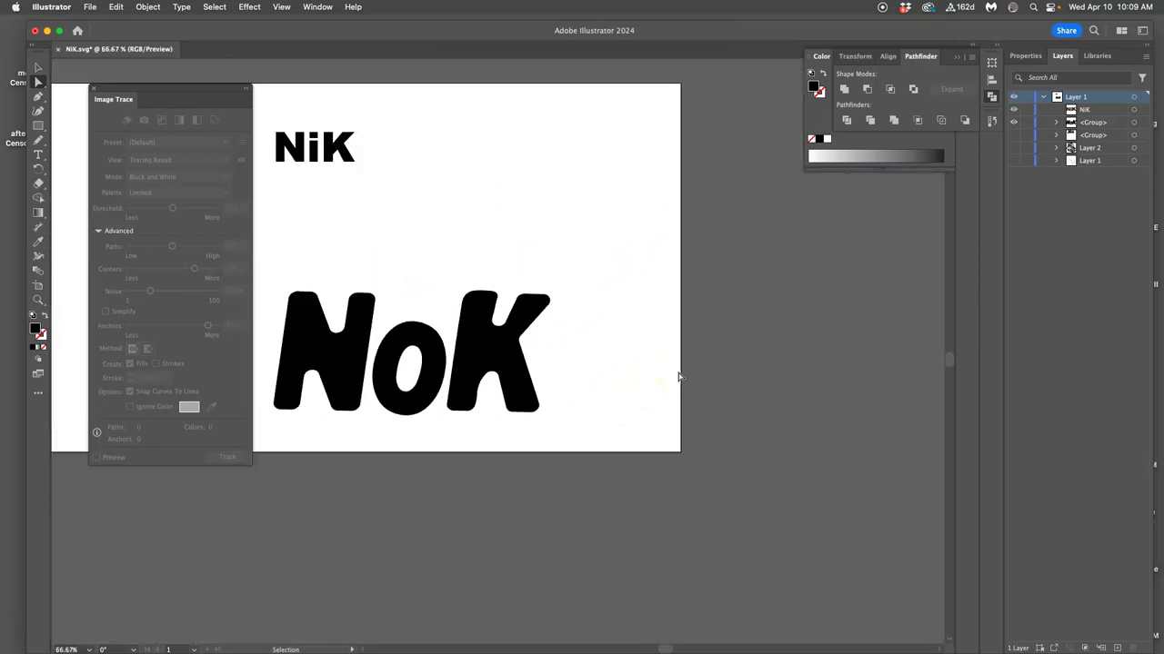
click(627, 382)
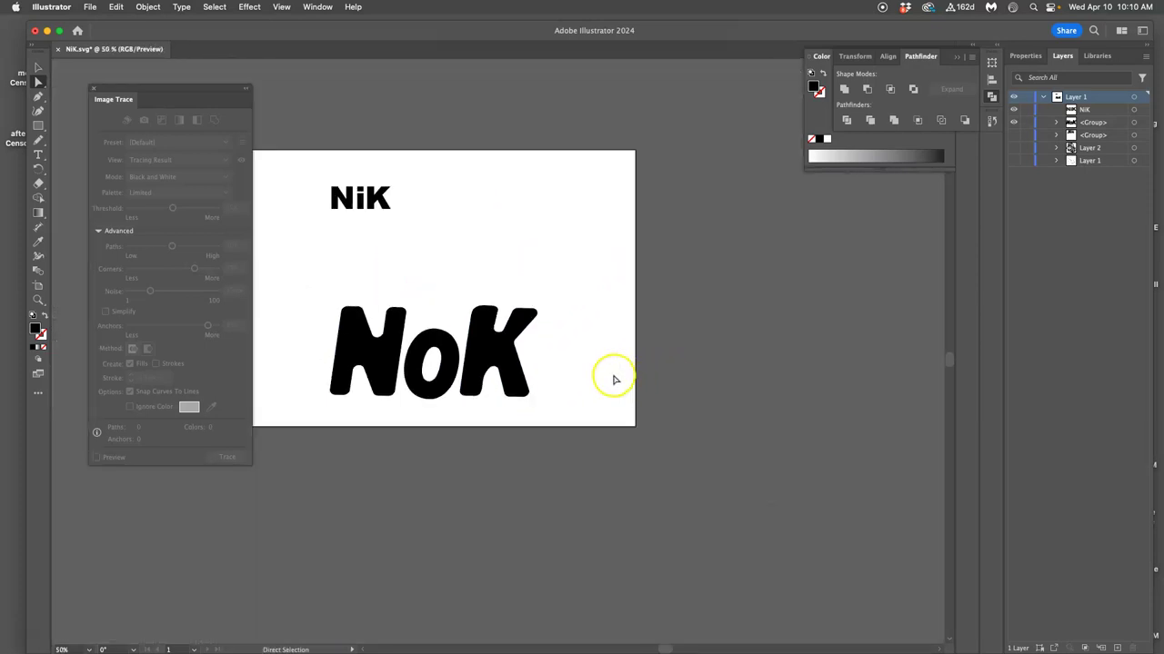
Lasso-select the anchor point at the K's notch
key(super+equal)
key(super+equal)
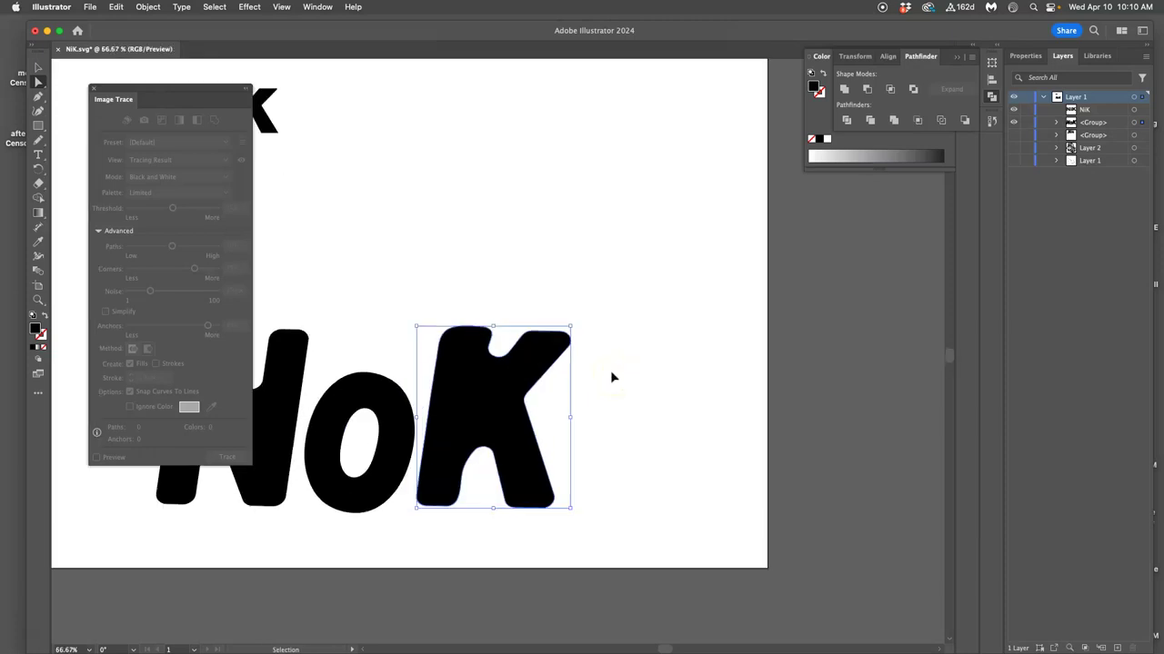
key(a)
key(super+equal)
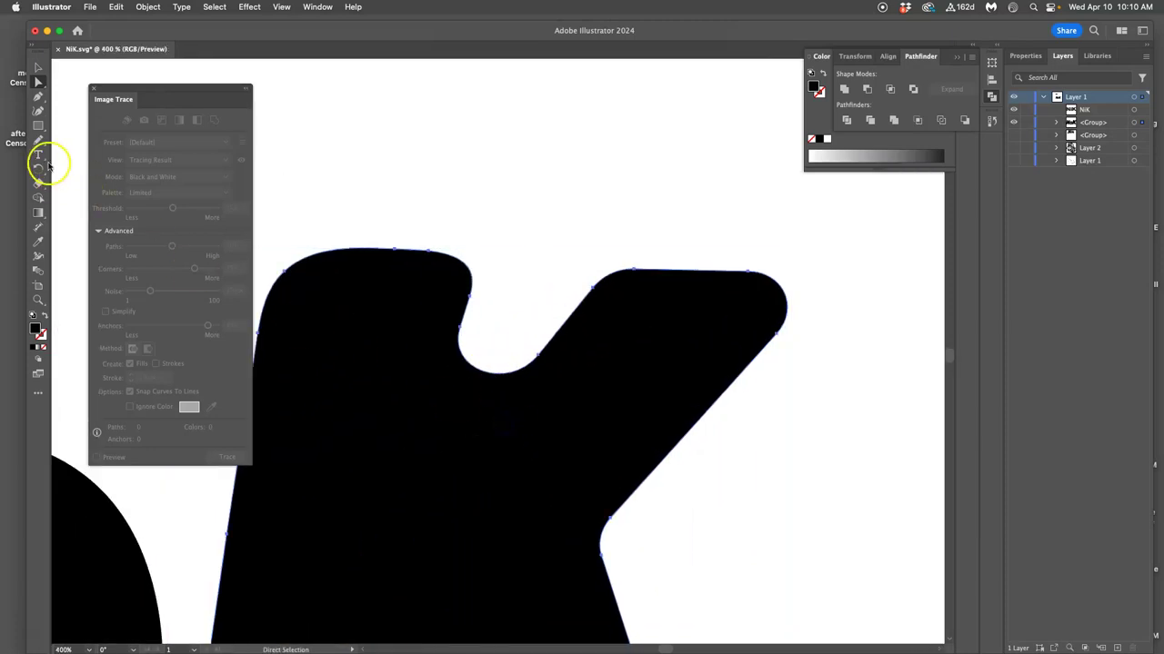
click(38, 83)
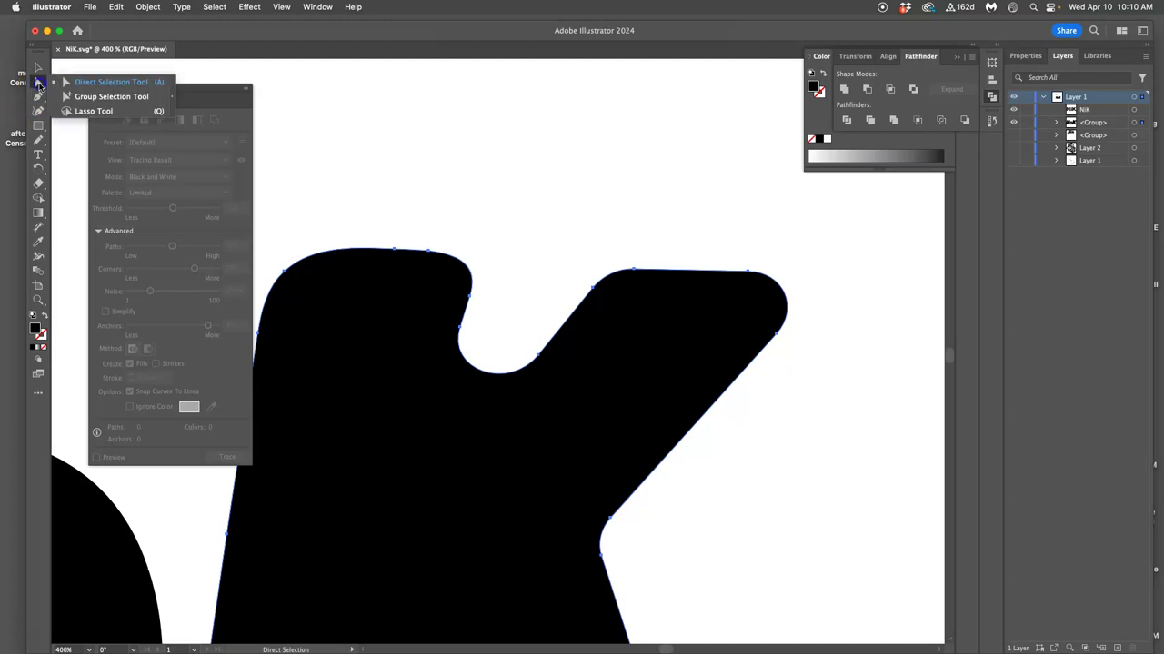
click(94, 111)
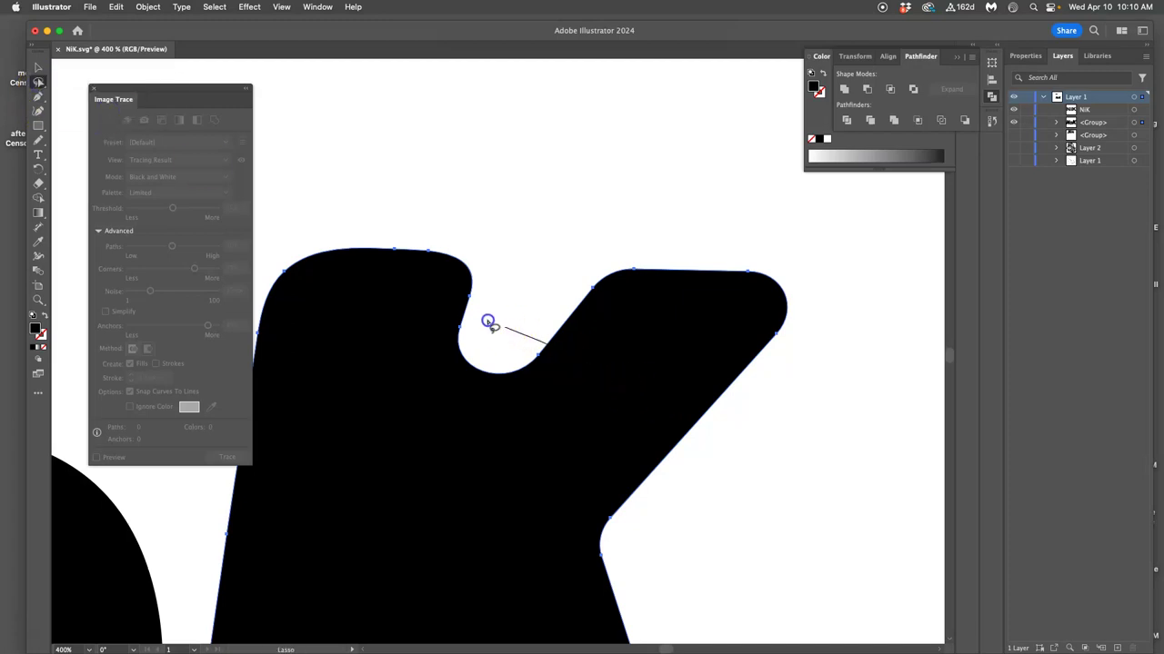
drag(475, 392, 510, 373)
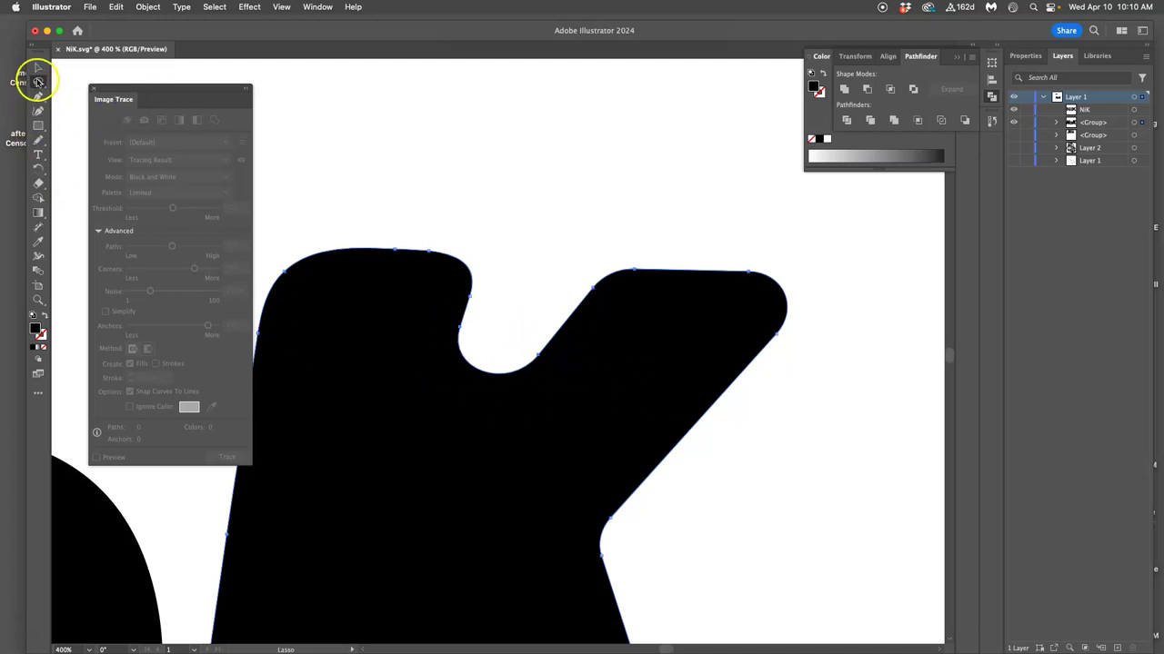
click(38, 82)
click(80, 82)
Drag the notch anchor further down-left to separate the K's arms more
scroll(548, 481, down, 5)
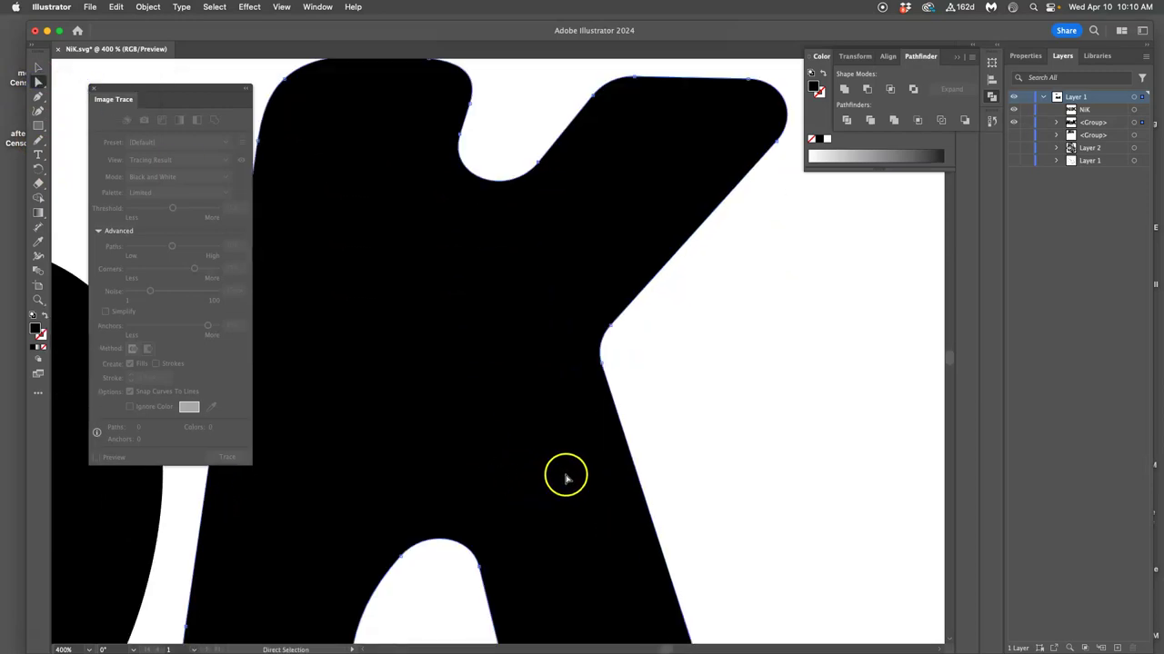
key(super+minus)
key(super+minus)
key(super+minus)
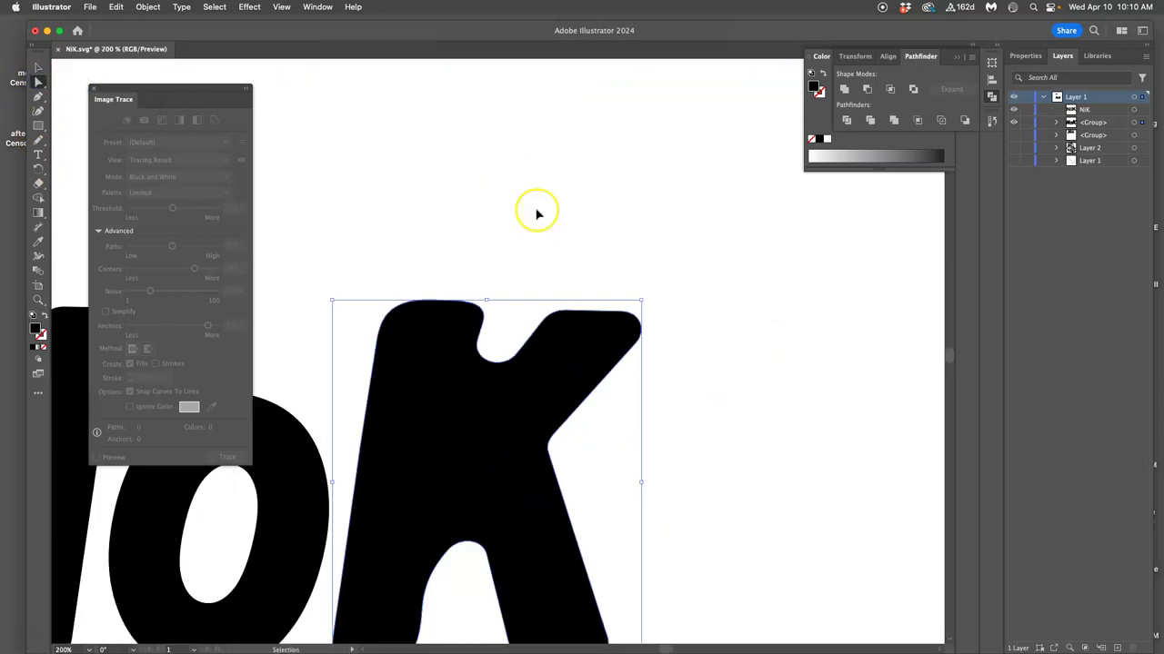
click(542, 254)
drag(516, 350, 507, 391)
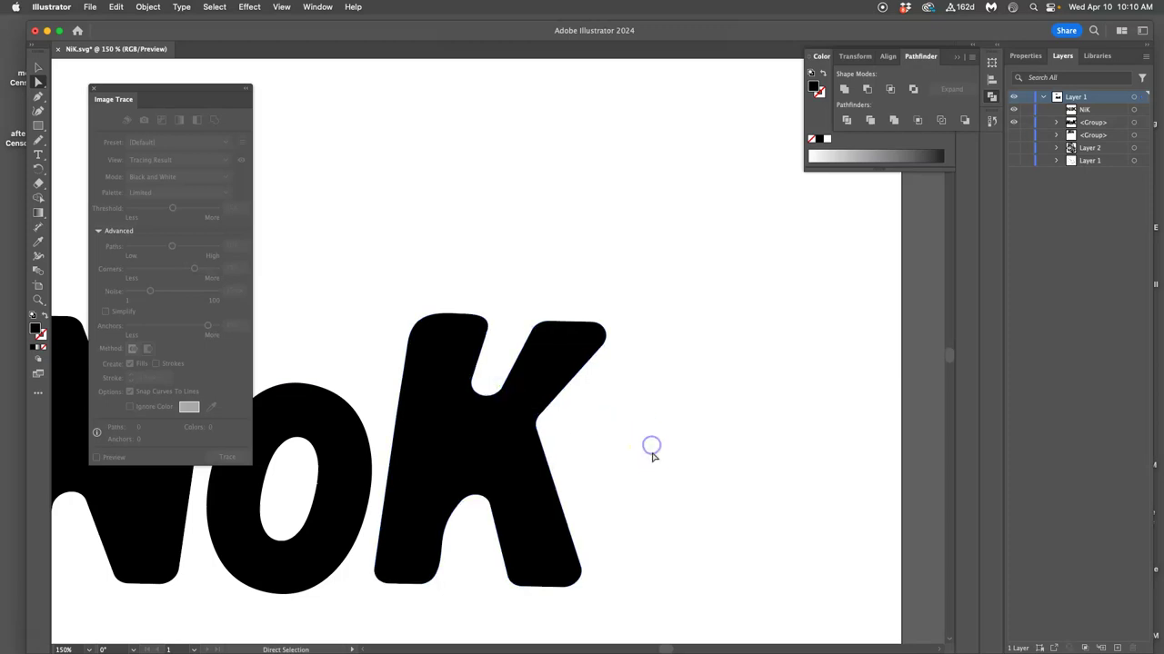
scroll(651, 457, down, 3)
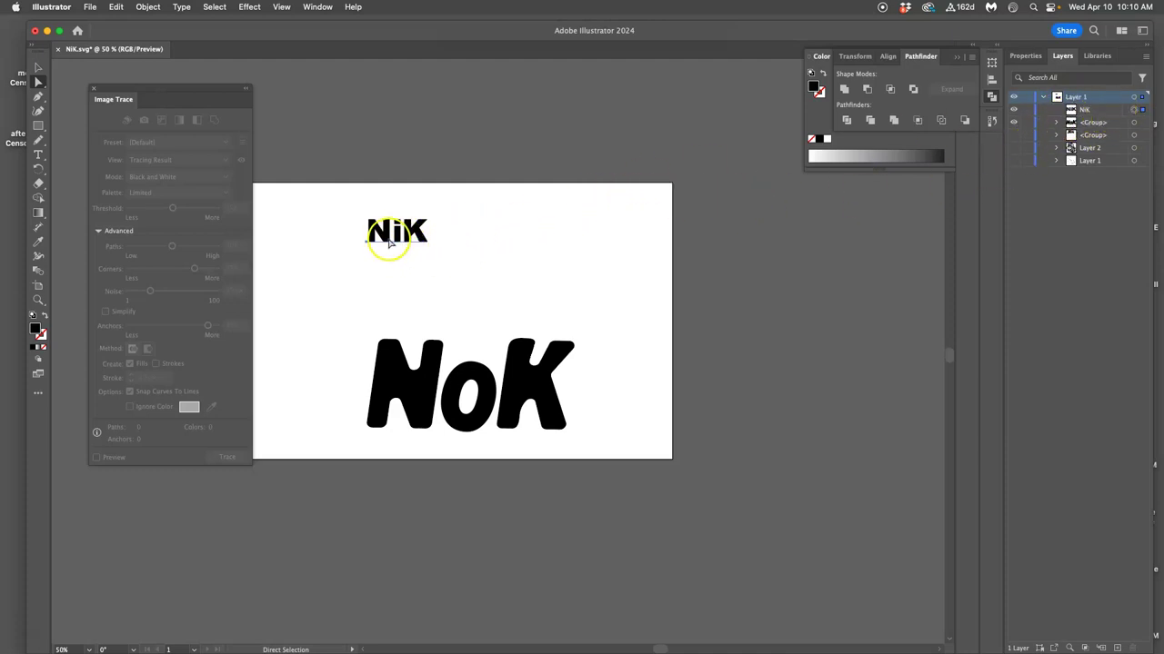
Convert NiK to outlines and delete its letters except the i
right_click(393, 242)
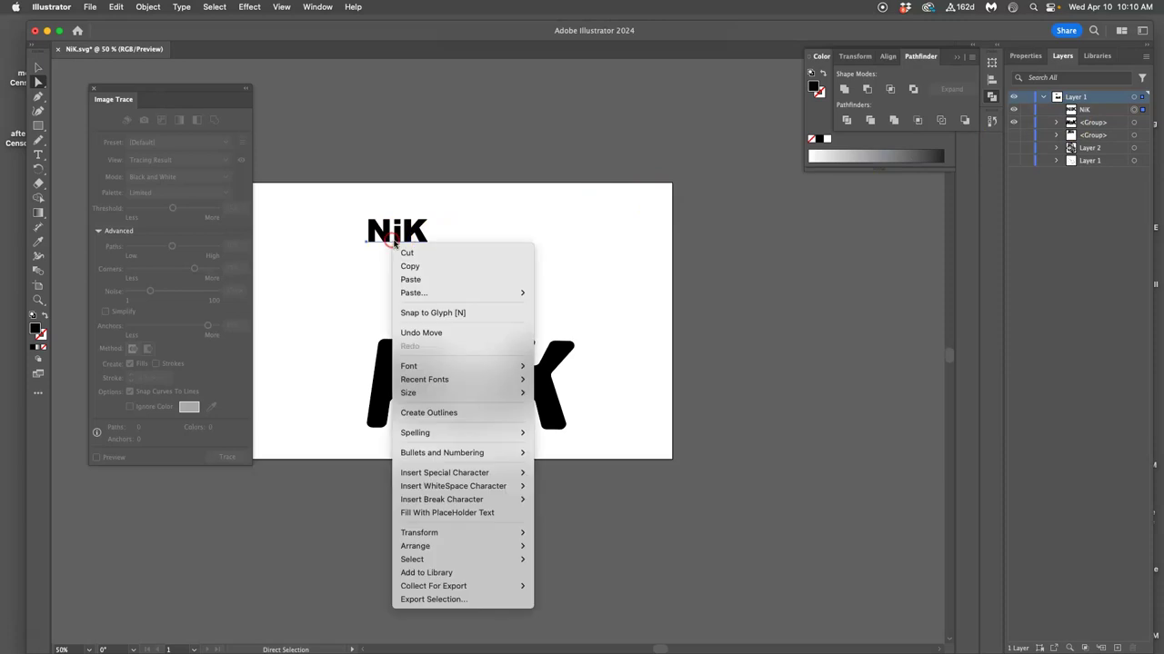
click(448, 412)
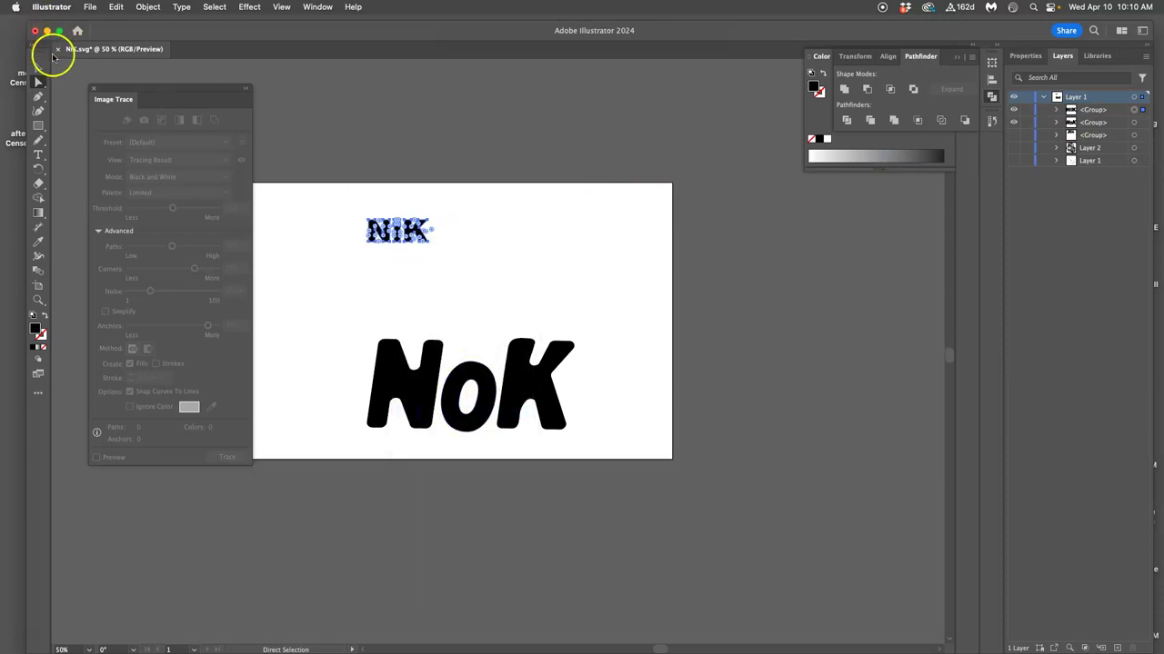
click(348, 241)
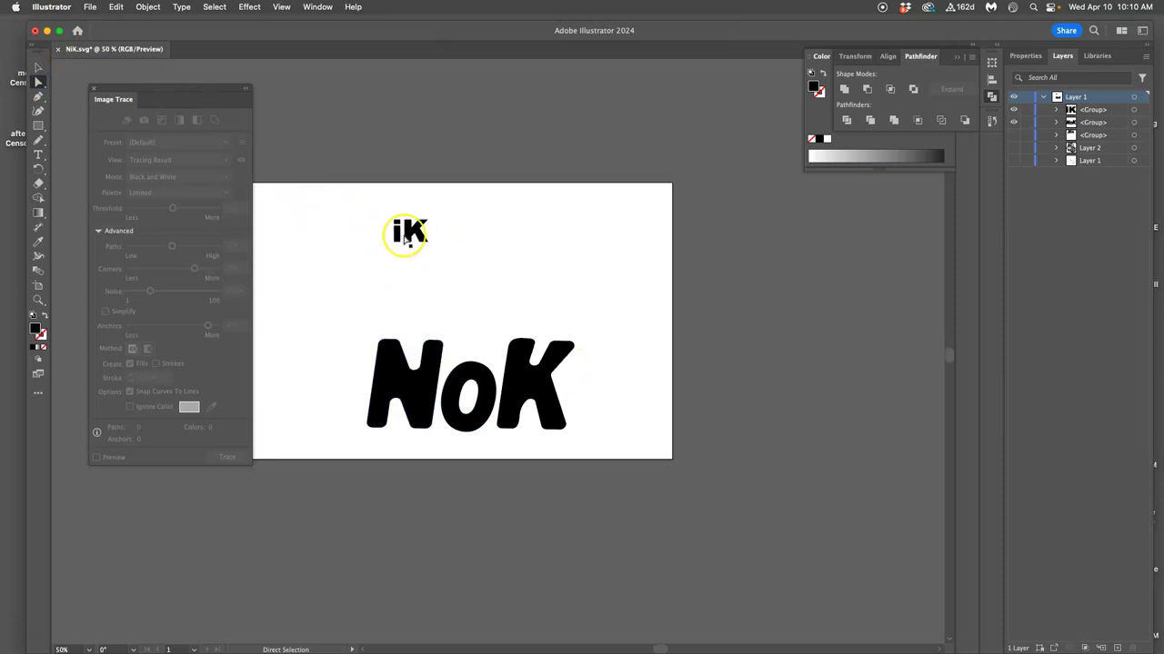
click(412, 235)
key(Delete)
click(38, 67)
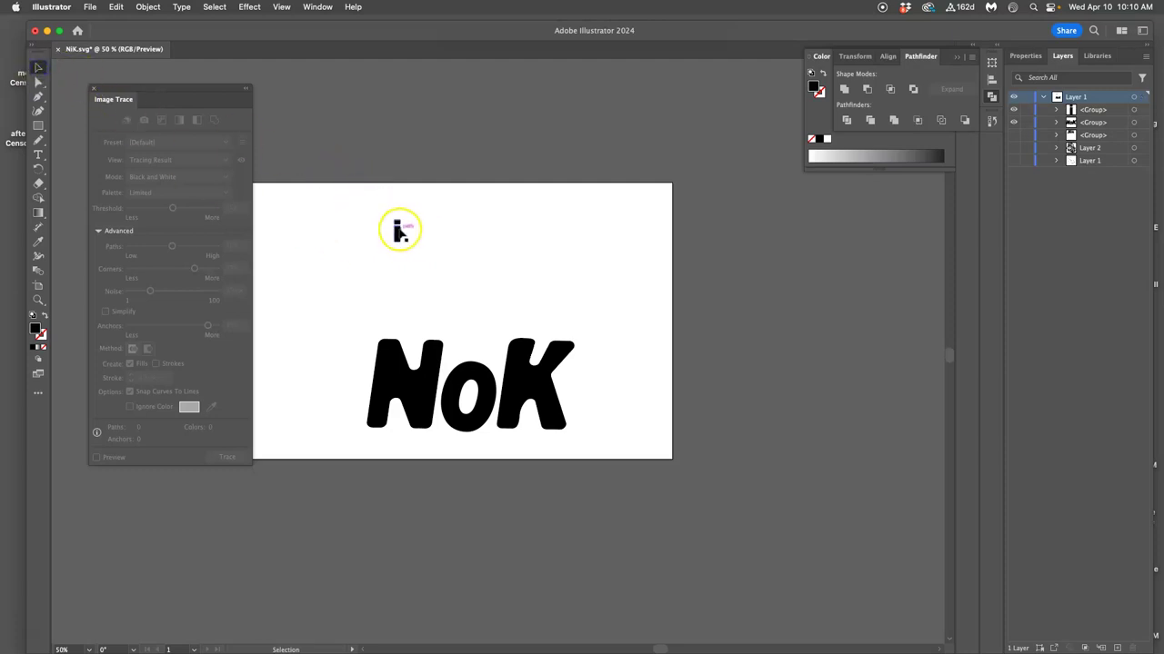
scroll(431, 226, up, 3)
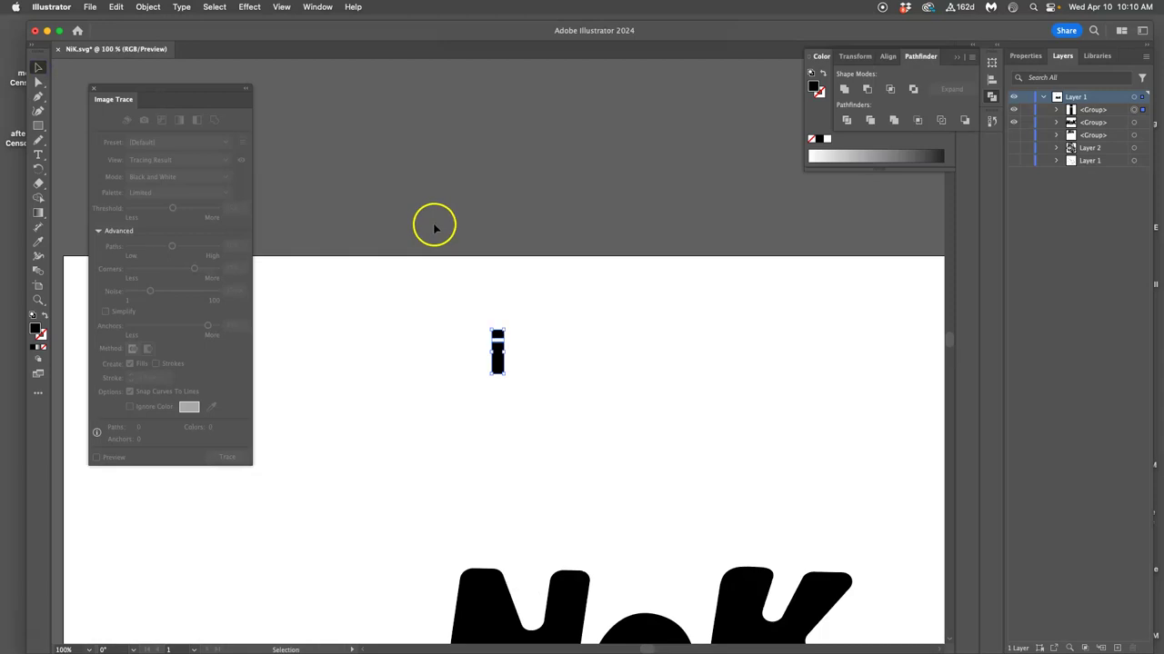
scroll(532, 273, down, 5)
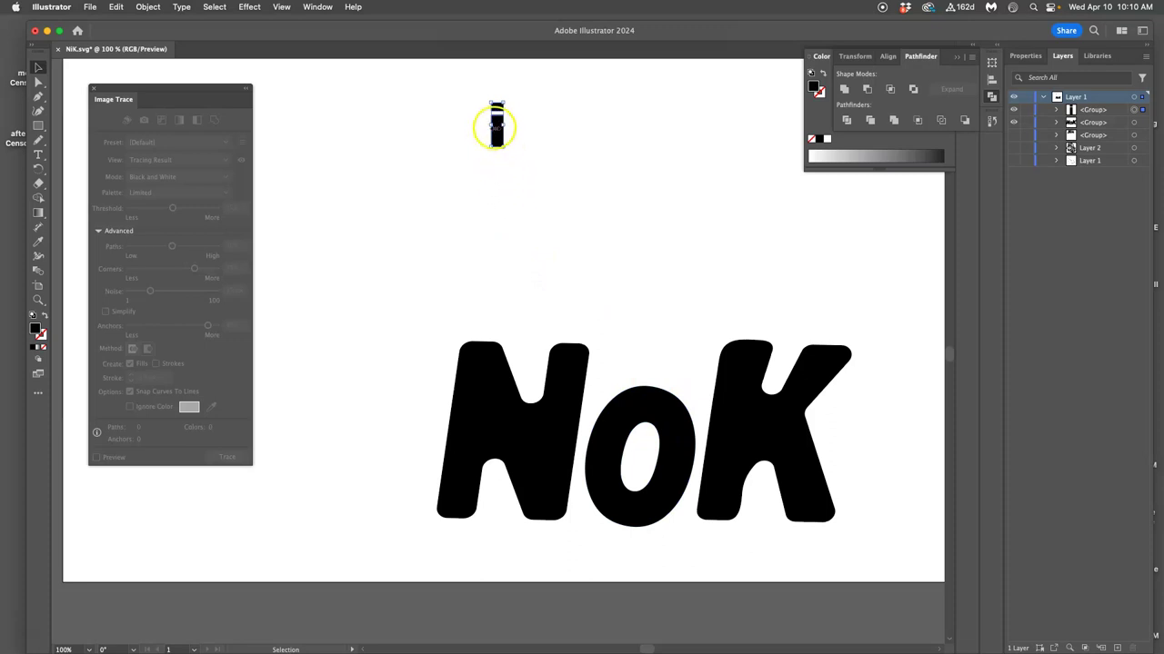
Shear the small i and scale it up by its corner handle
right_click(497, 133)
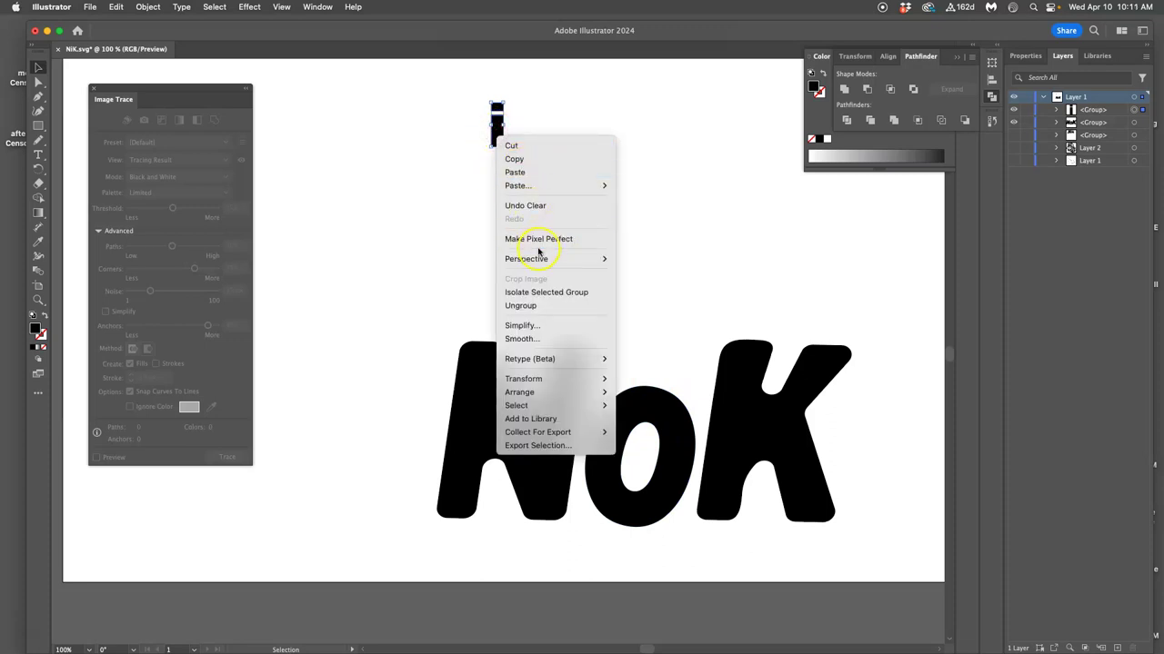
mouse_move(550, 379)
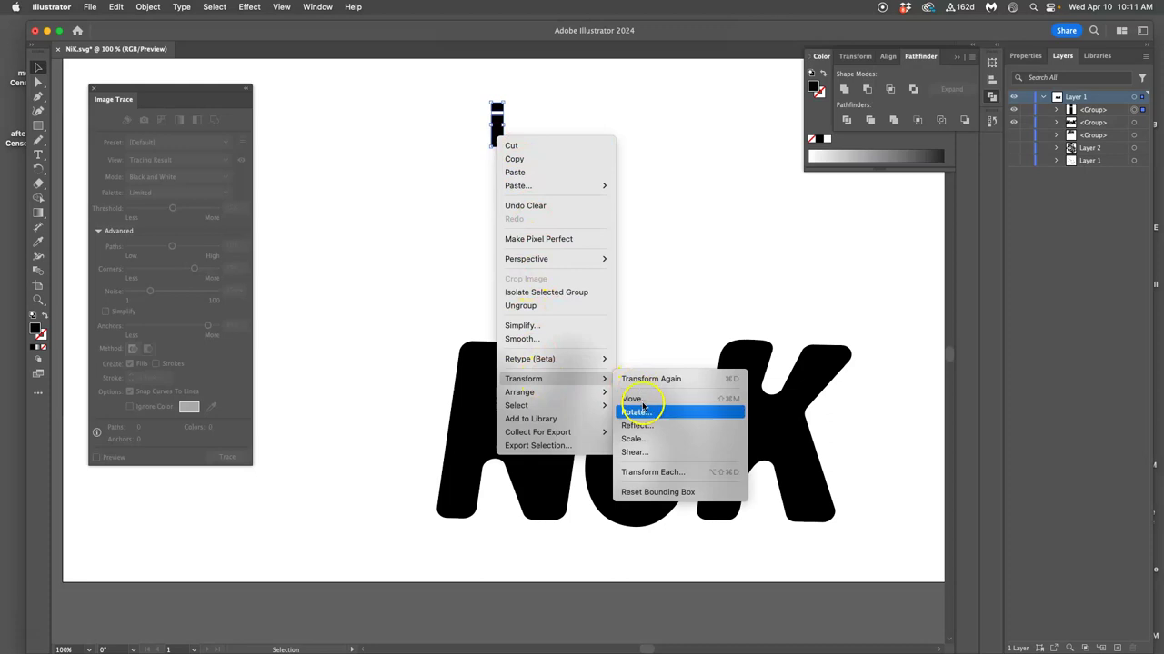
click(644, 452)
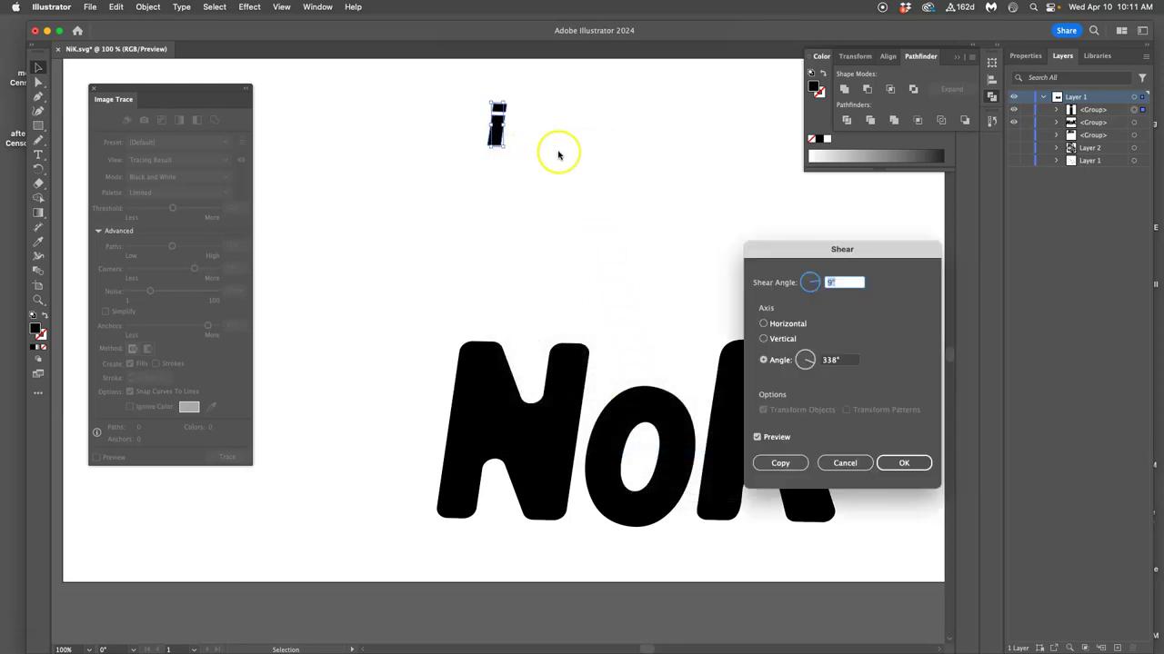
click(904, 463)
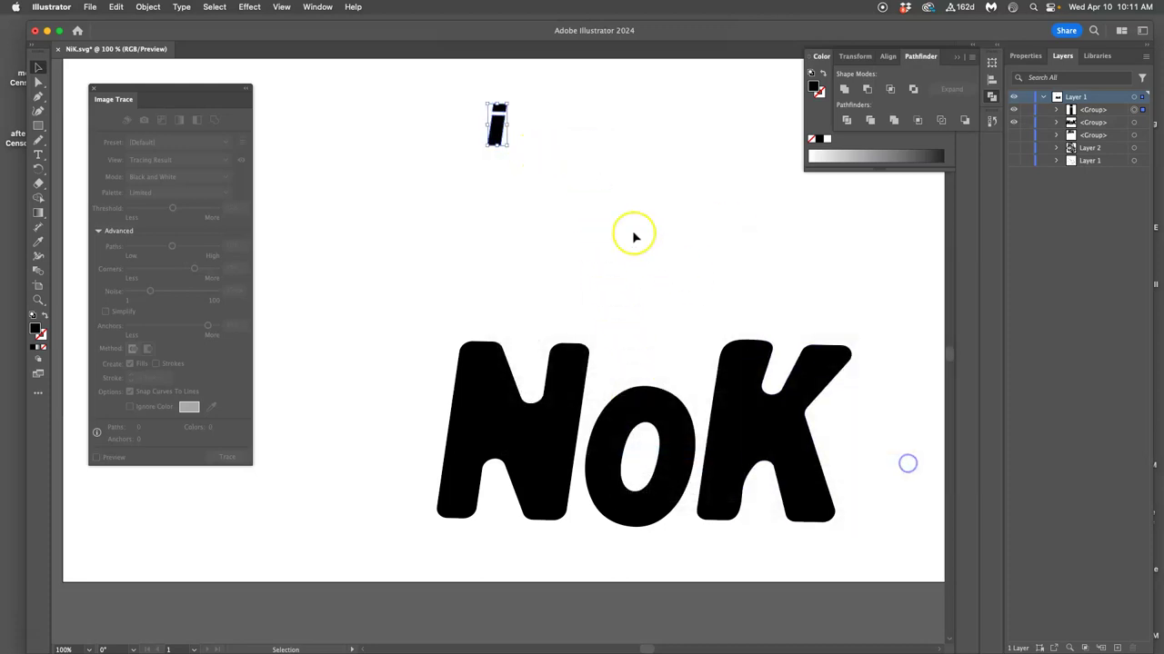
drag(509, 144, 537, 205)
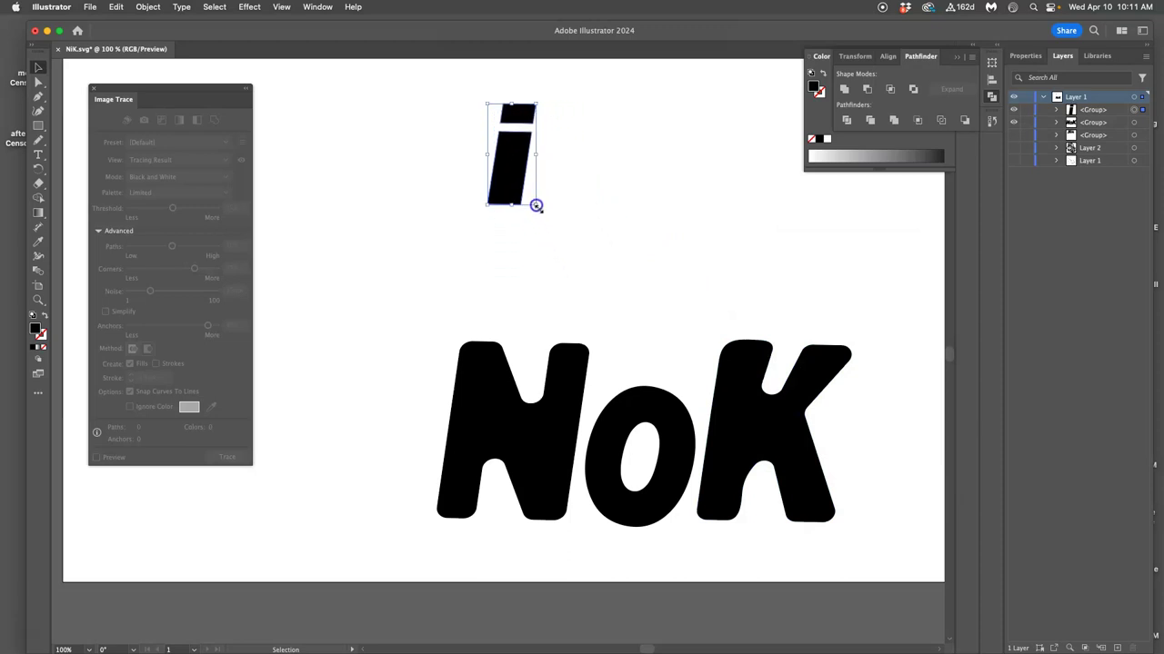
click(576, 237)
Select the NoK group and show its anchor points
click(564, 404)
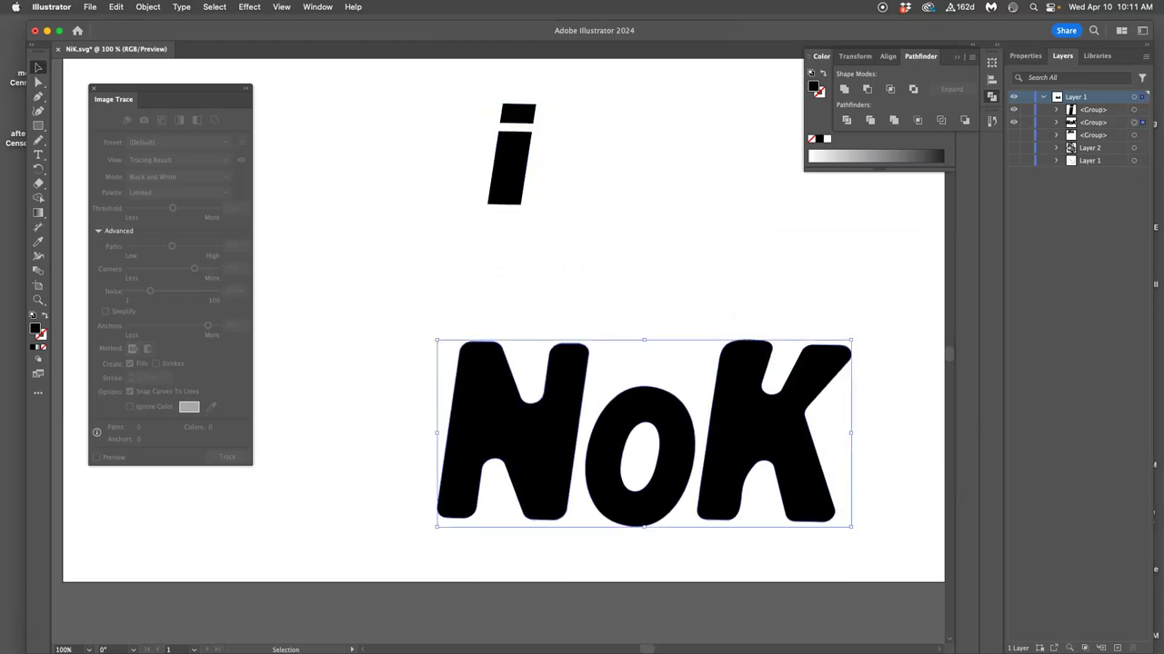
click(38, 81)
click(299, 248)
click(519, 436)
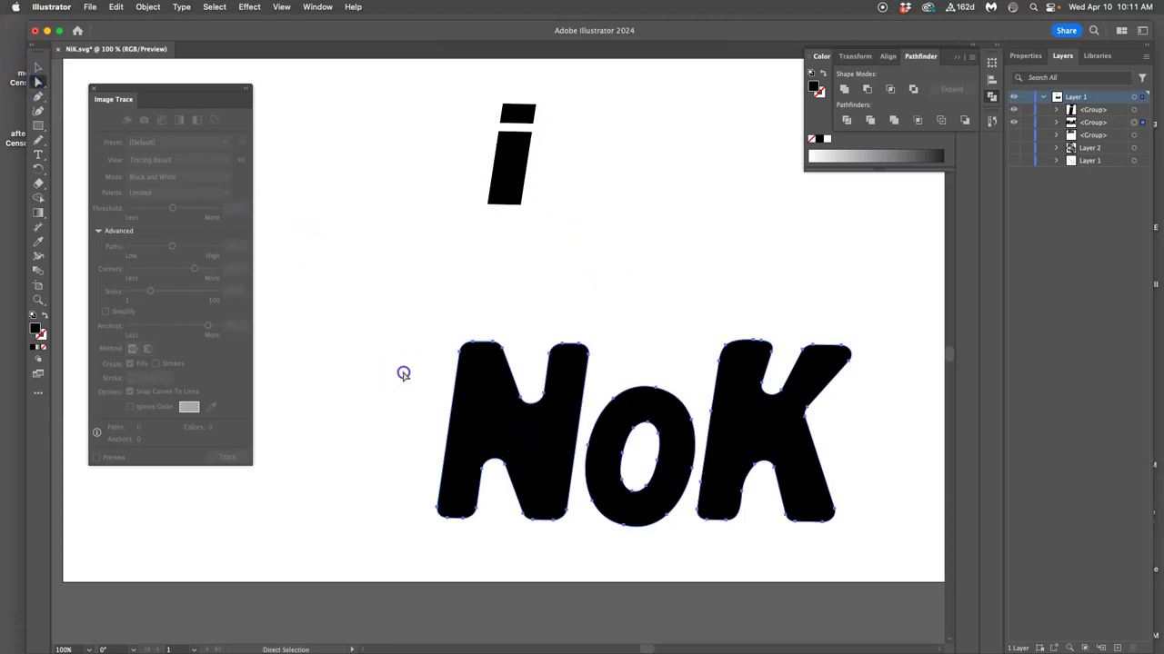
click(488, 406)
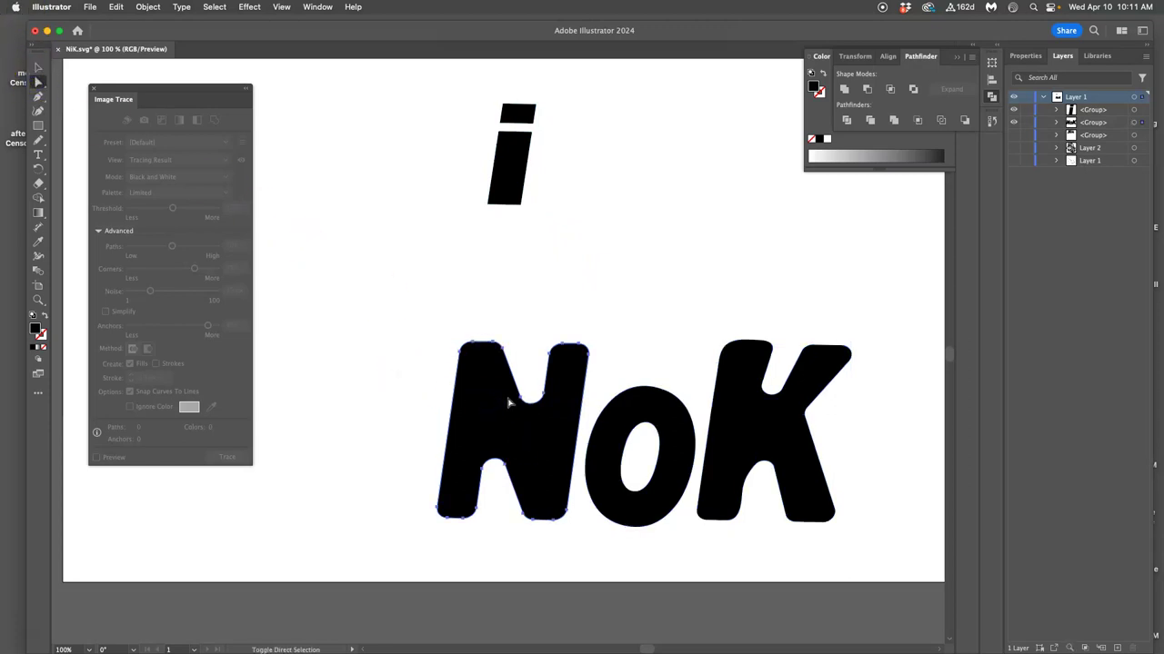
key(v)
click(773, 435)
key(a)
click(776, 436)
Alt-drag a duplicate of NoK upward above the original
key(v)
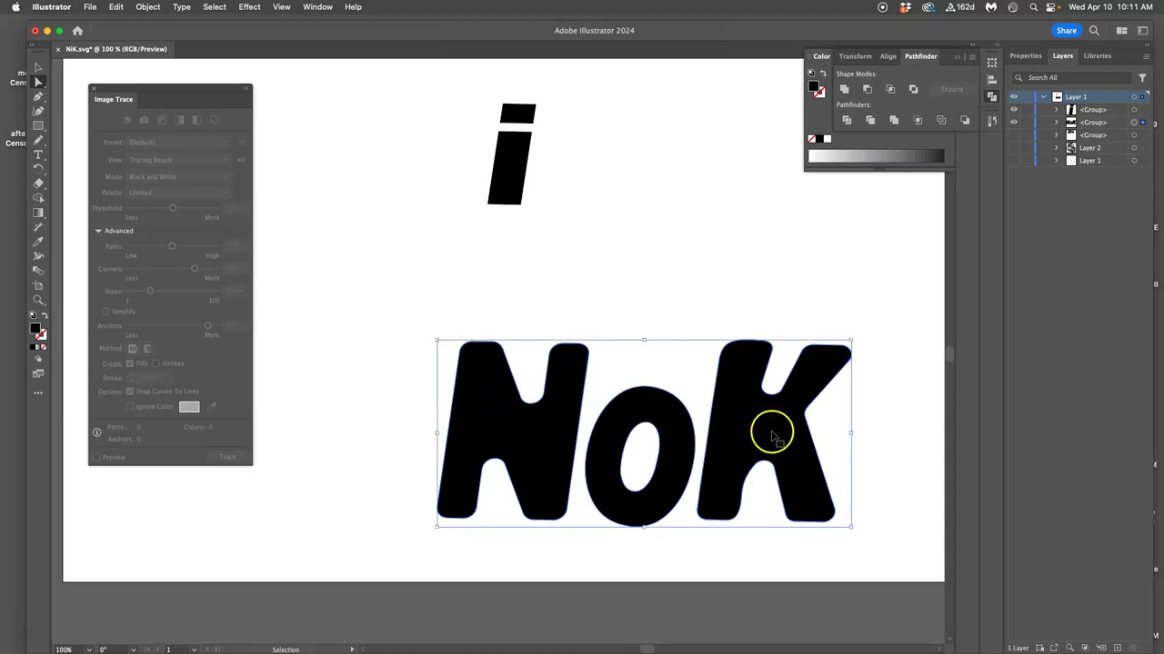
drag(771, 434, 670, 148)
click(694, 363)
Delete the copy's outer o shape, leaving its counter as the i
scroll(693, 364, up, 5)
key(a)
click(558, 312)
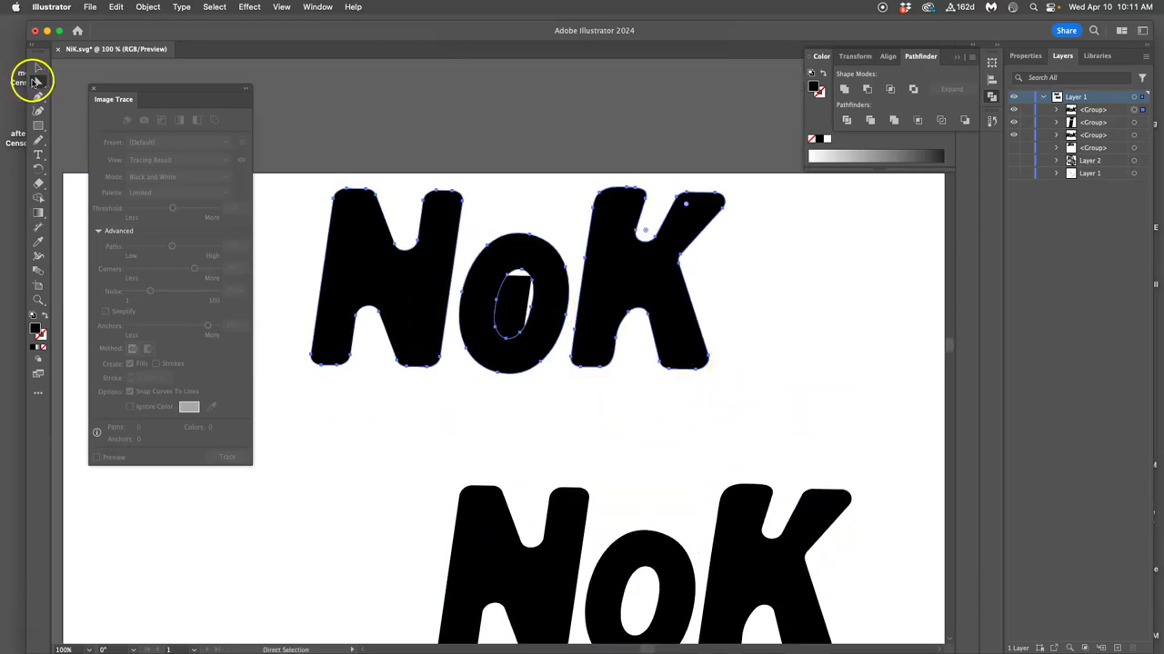
click(509, 264)
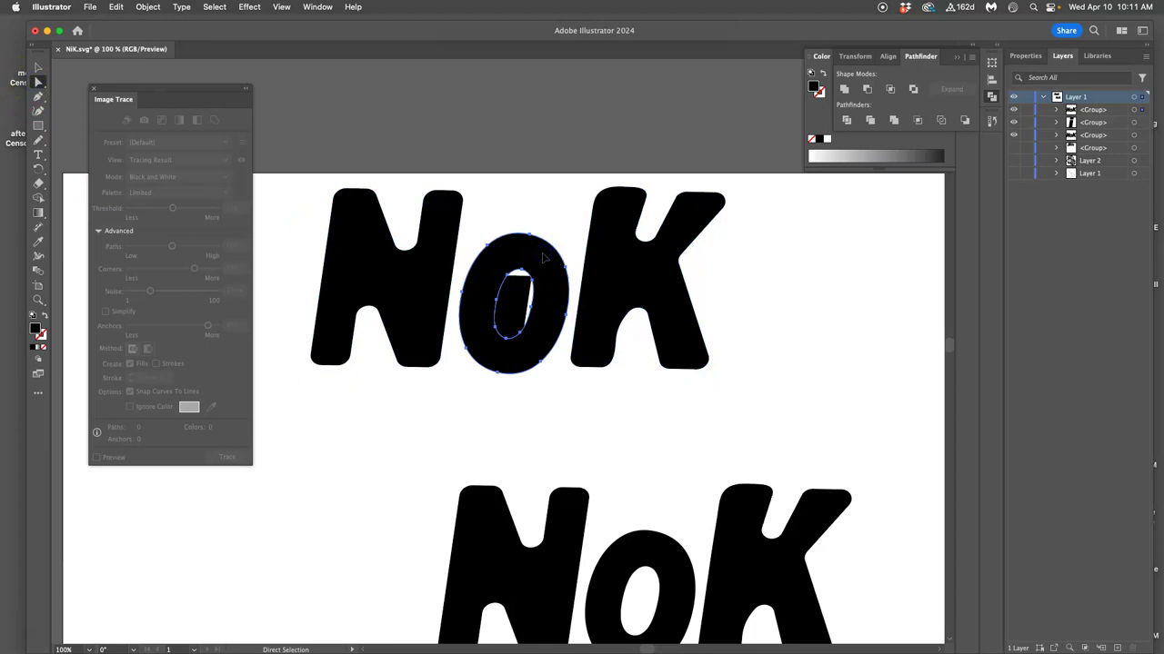
key(Delete)
click(522, 298)
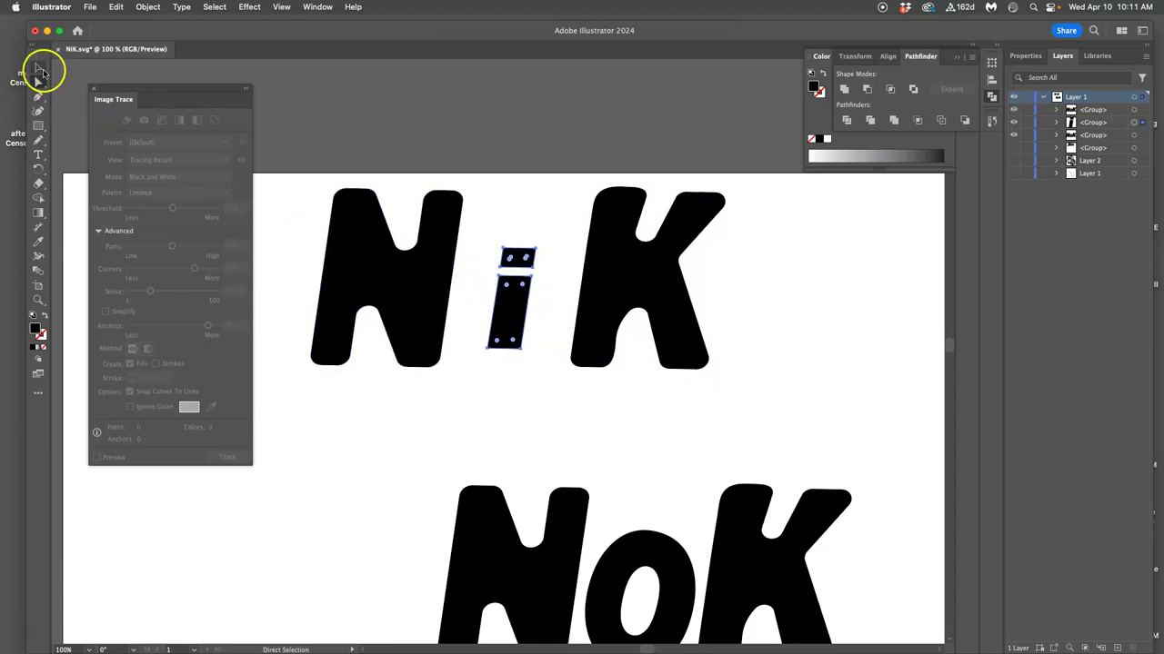
click(39, 69)
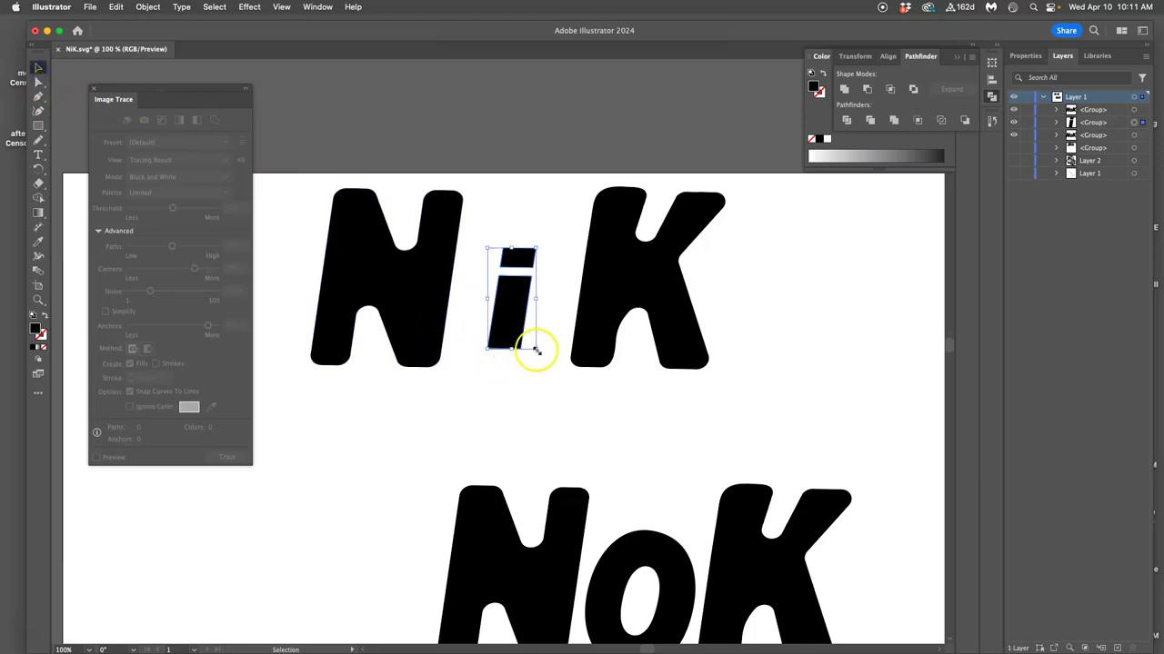
Scale the i to about 115 × 264 pt and round its corners to 25.2 pt
mouse_move(535, 350)
mouse_down()
mouse_move(548, 385)
mouse_move(530, 336)
mouse_move(514, 357)
mouse_move(547, 370)
mouse_up()
click(39, 84)
drag(505, 280, 509, 286)
Move the N right and the K left about 42 pt toward the i
click(459, 364)
drag(414, 291, 437, 293)
drag(612, 310, 592, 311)
Nudge the K slightly left and the N about 6 pt right, snug against the i
scroll(553, 383, down, 4)
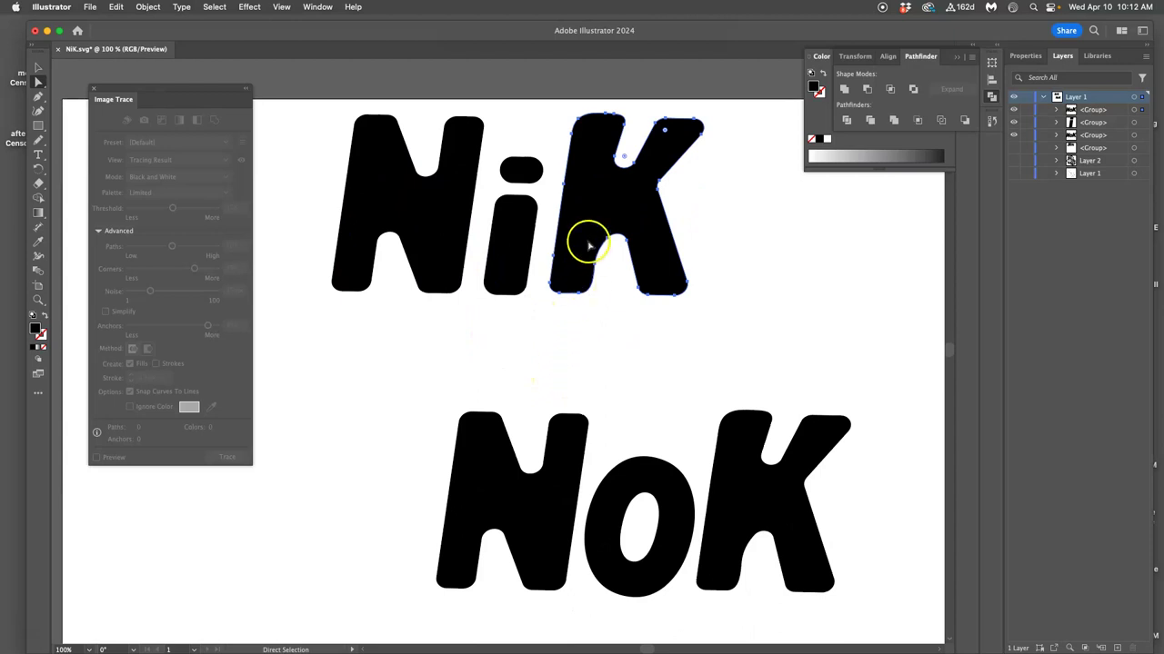
drag(590, 242, 543, 242)
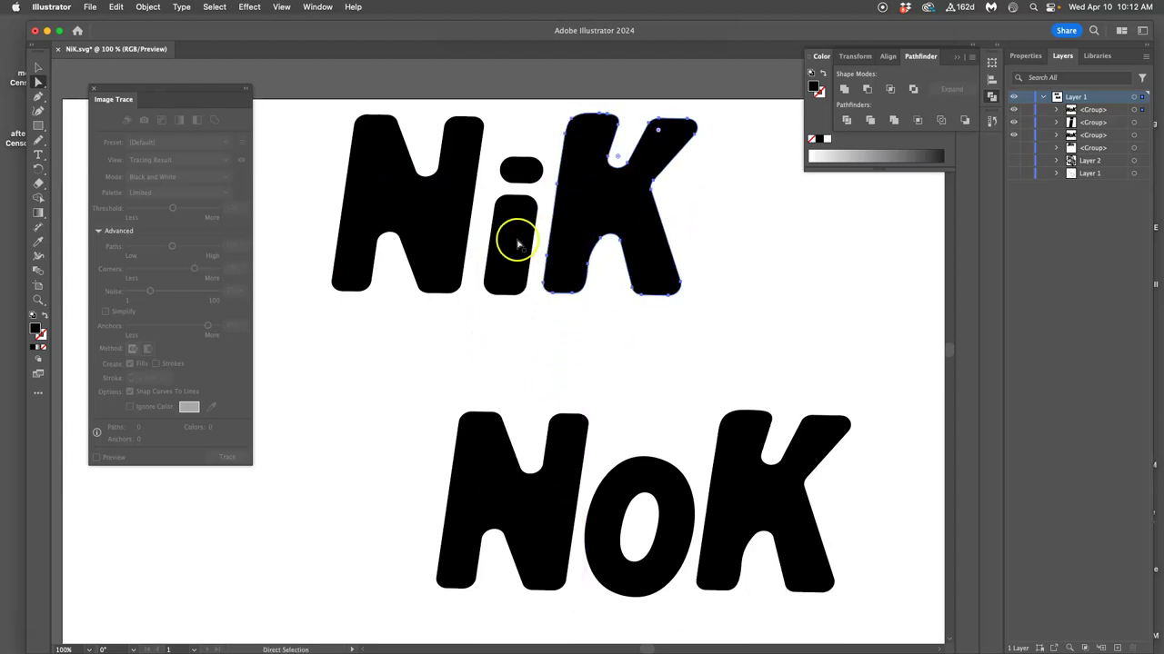
drag(460, 229, 466, 235)
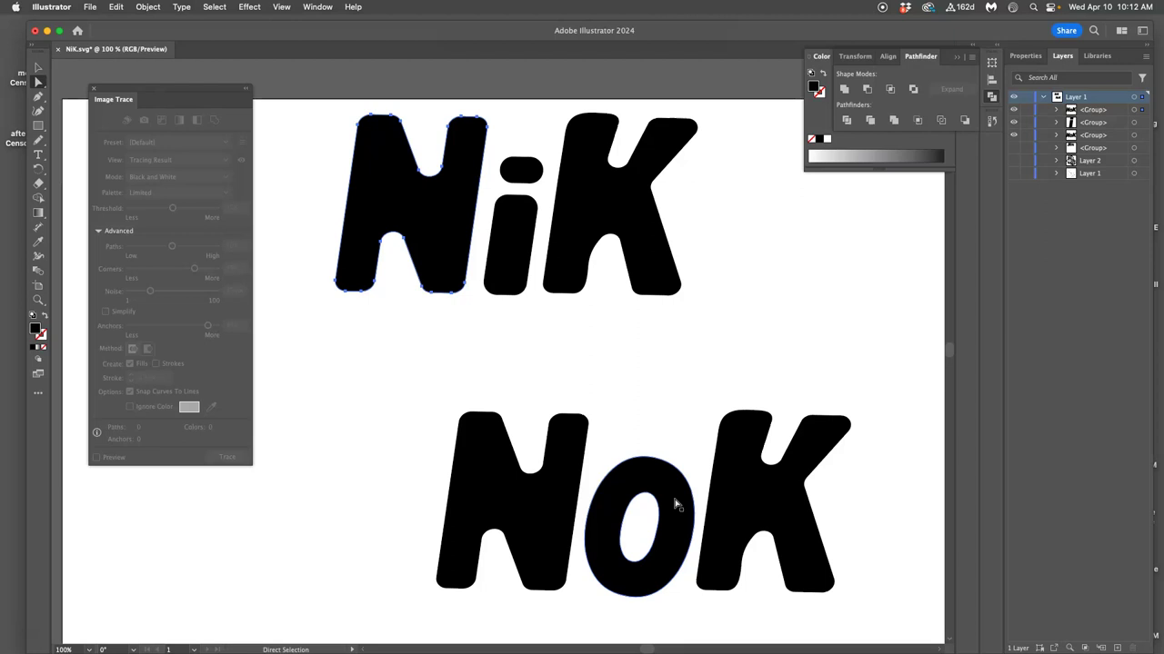
mouse_move(675, 504)
mouse_down()
mouse_move(576, 509)
mouse_move(592, 526)
mouse_up()
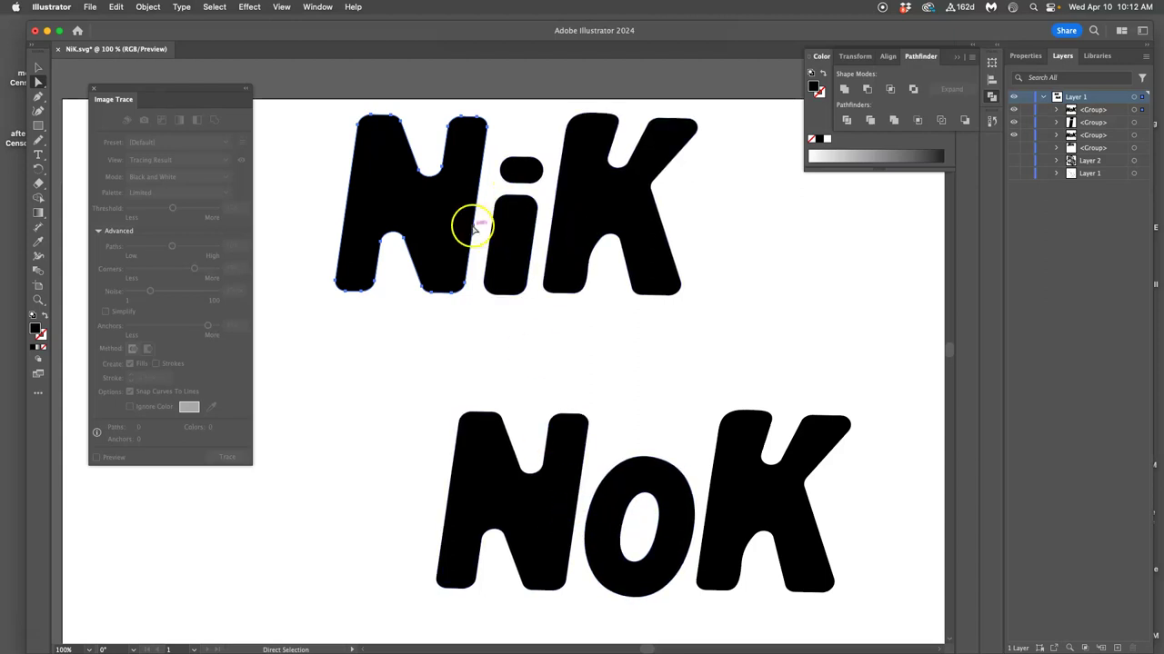
drag(472, 226, 474, 229)
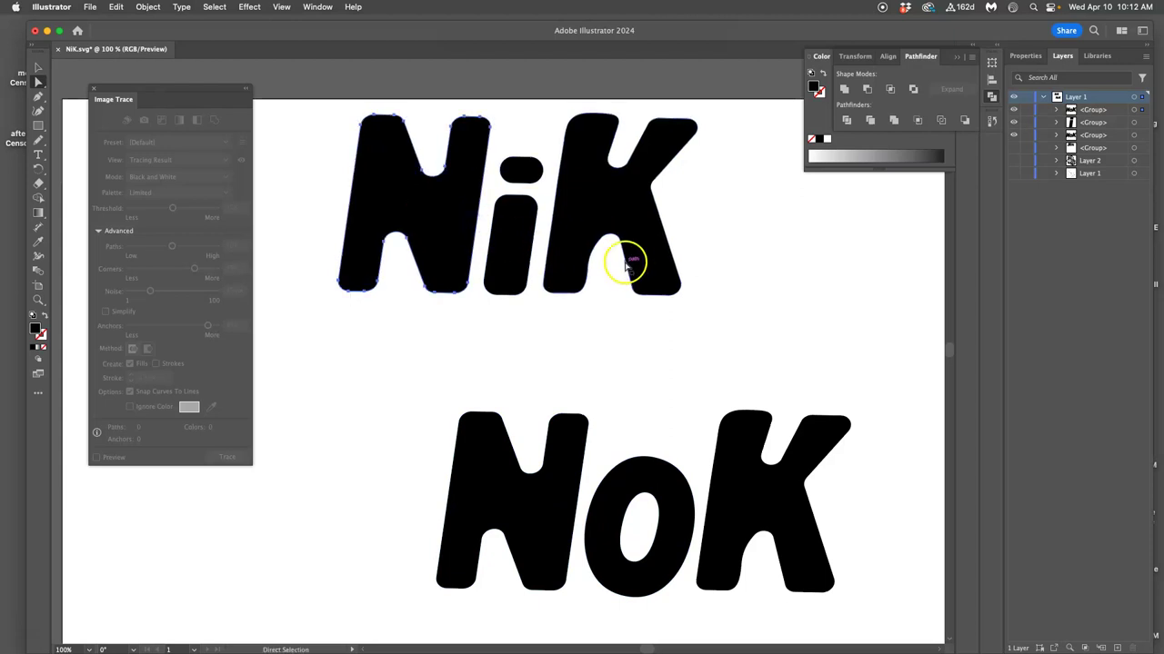